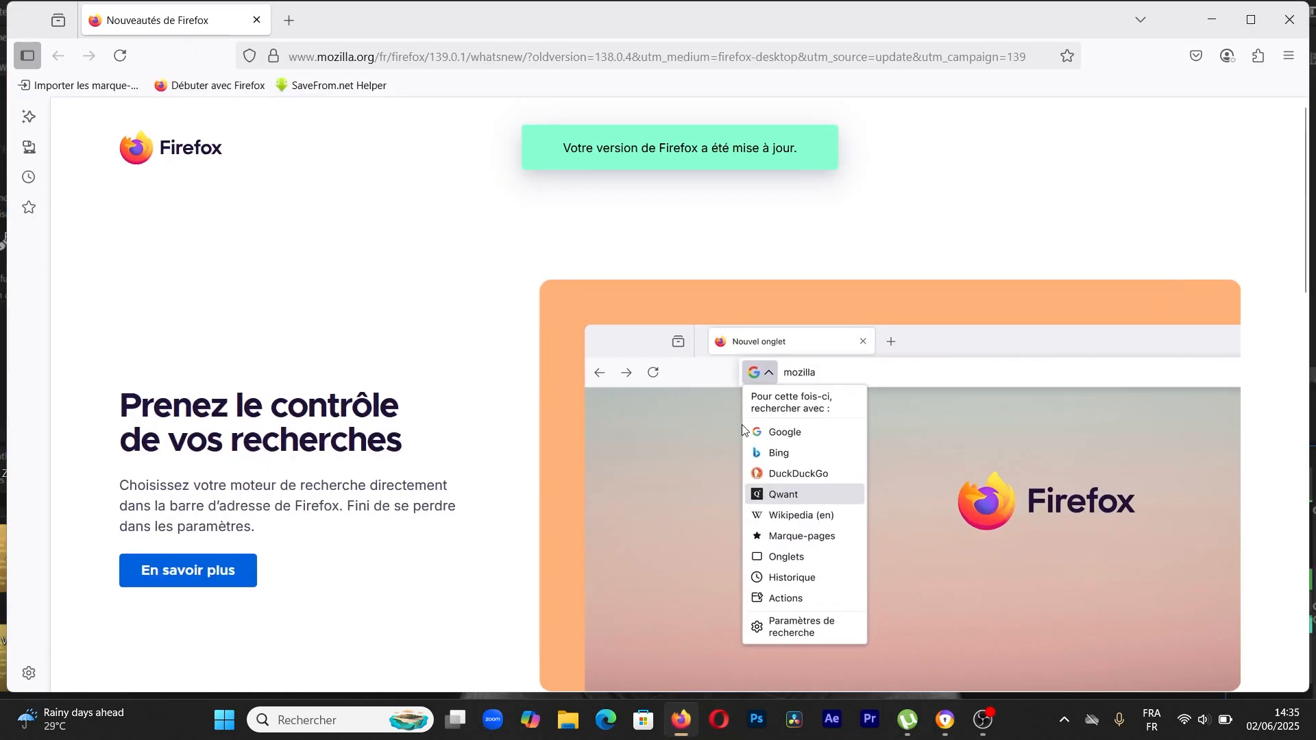
# Step: Search the web for "saber video copilot" in a new tab and open the article "NEW Plug-In: SABER Now Available 100% Free!"
pyautogui.click(290, 31)
pyautogui.click(527, 364)
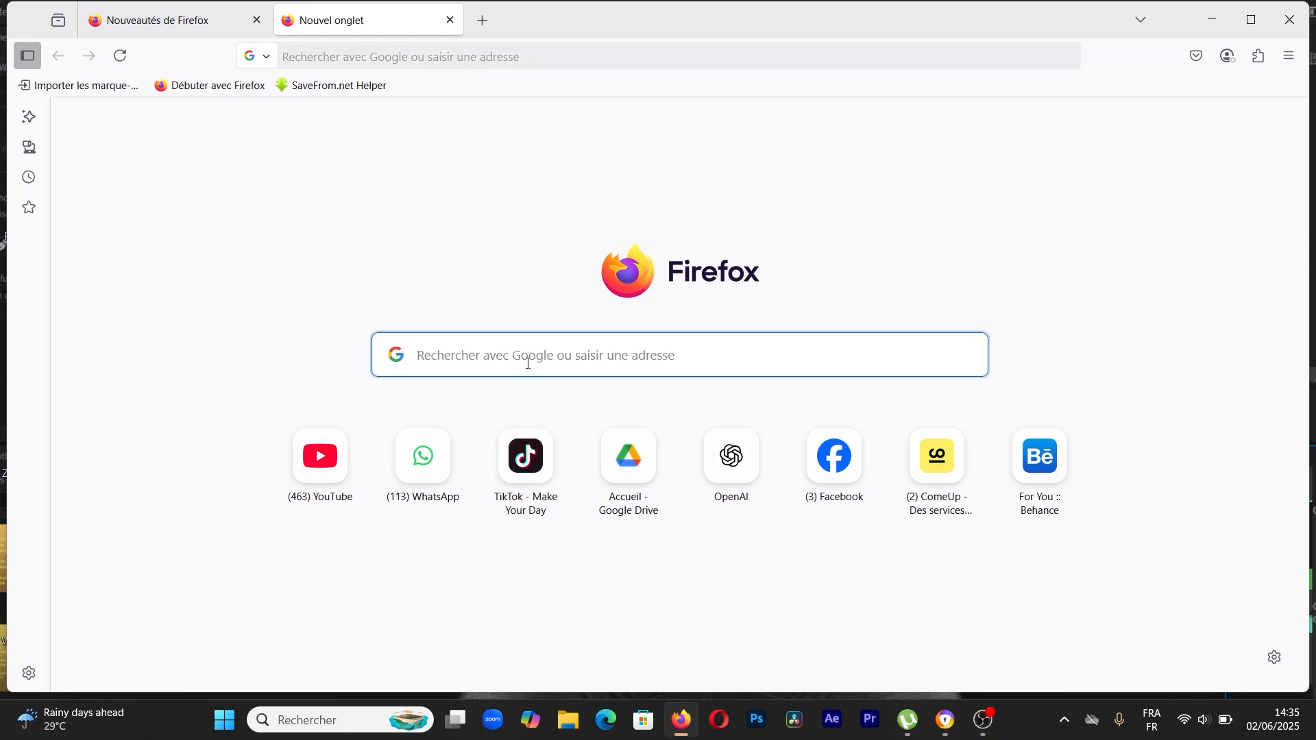
pyautogui.write('sa')
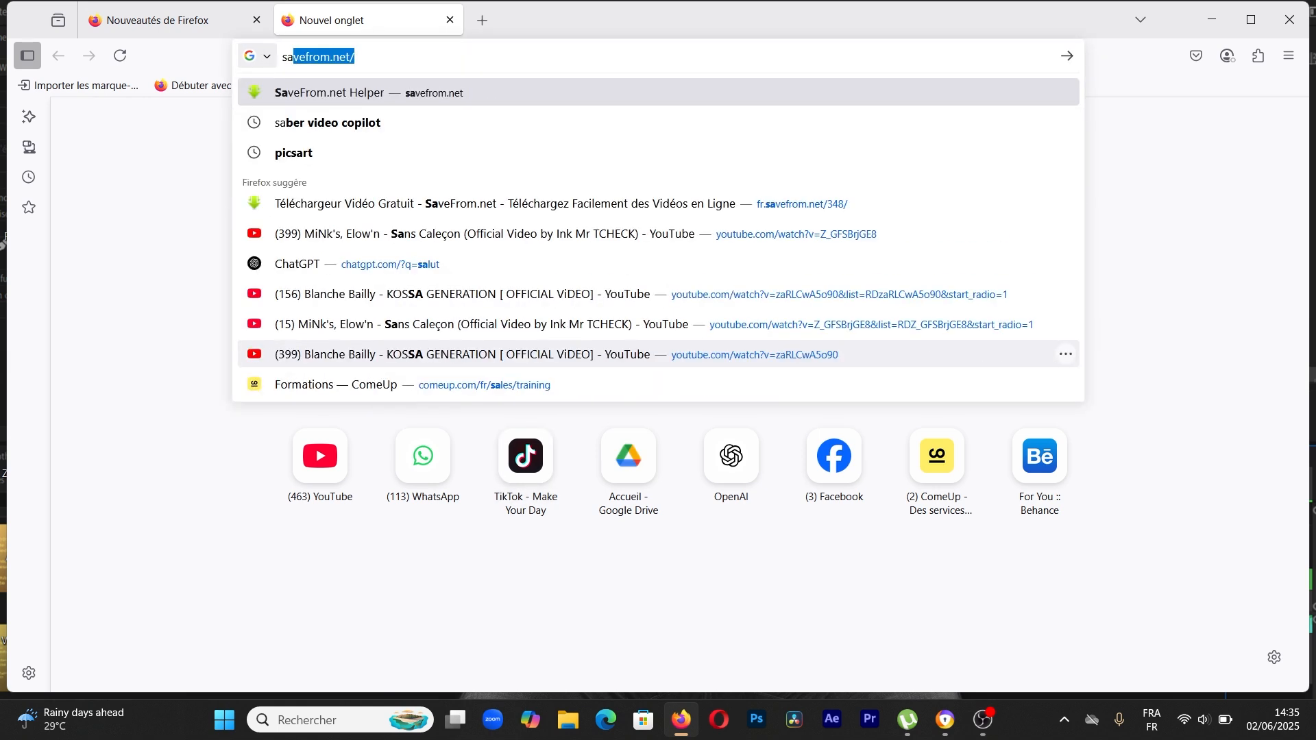
pyautogui.write('ber')
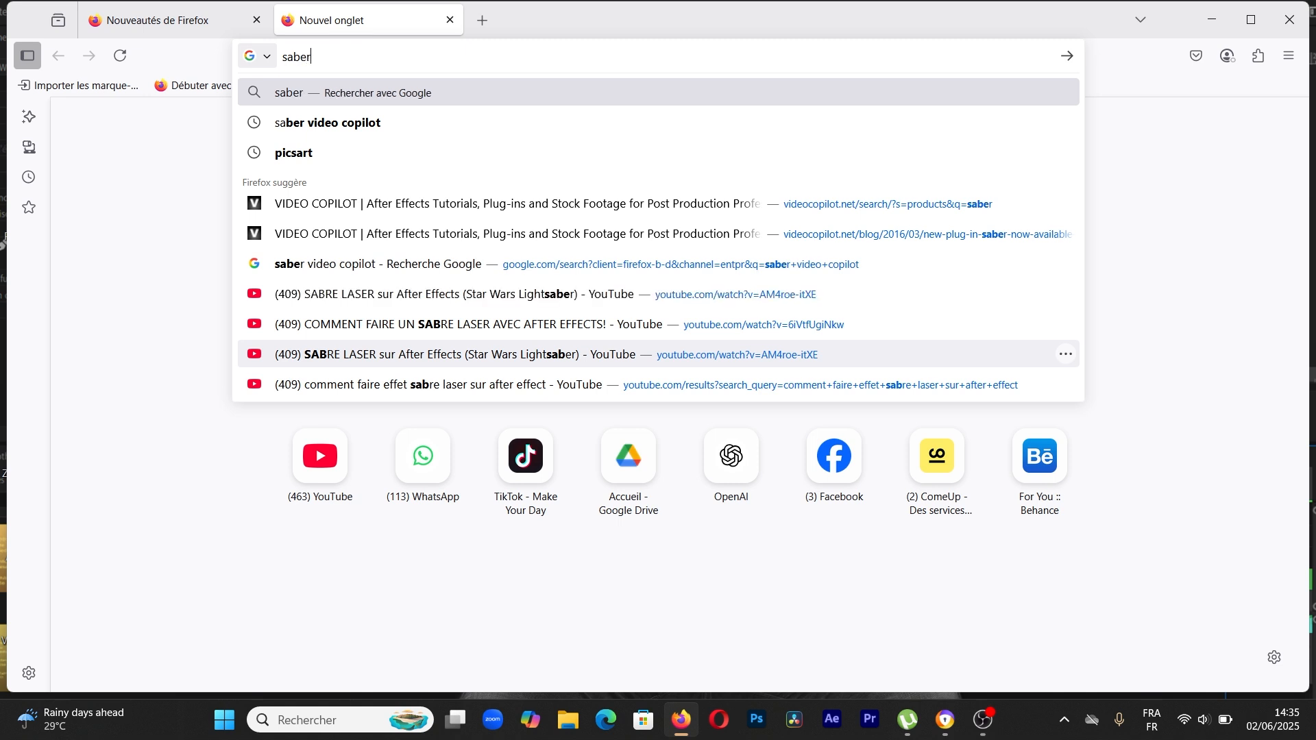
pyautogui.click(370, 131)
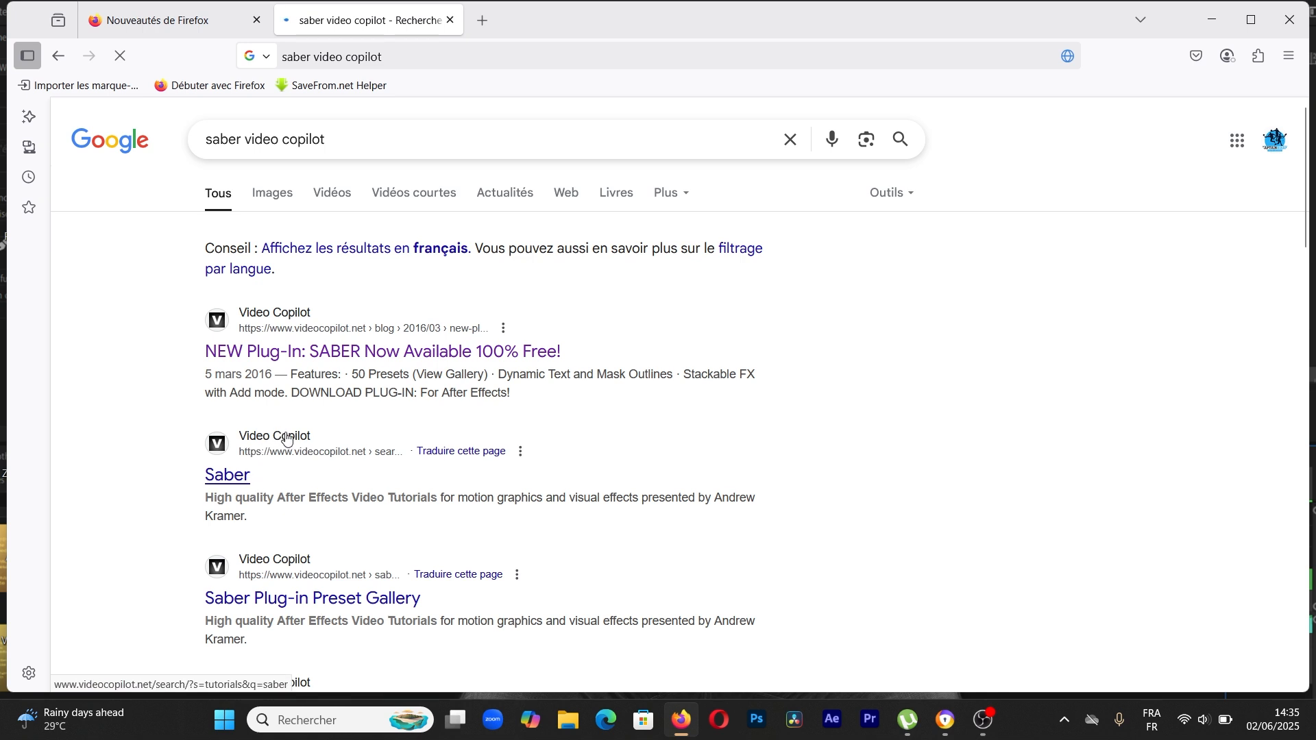
pyautogui.click(383, 352)
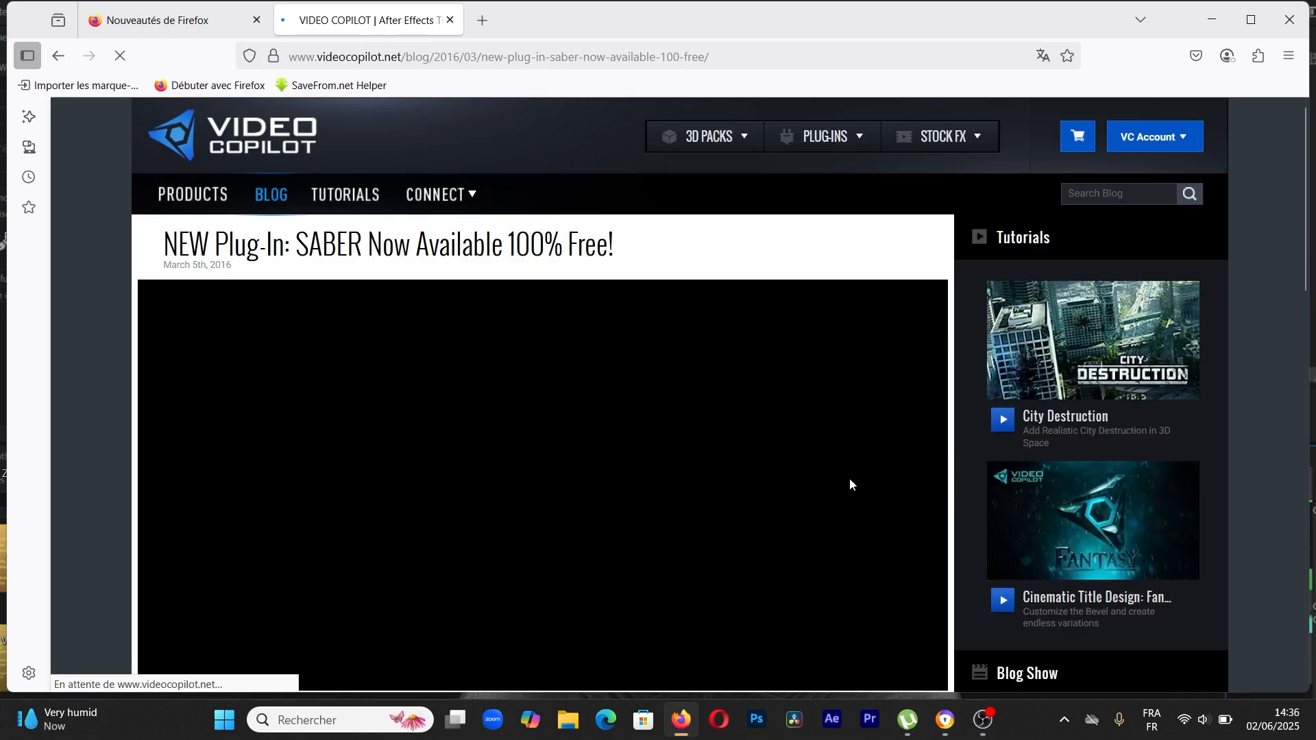
# Step: Examine the Saber plug-in page, including its key uses, features, and Windows and Apple download options
pyautogui.scroll(-5, 815, 426)
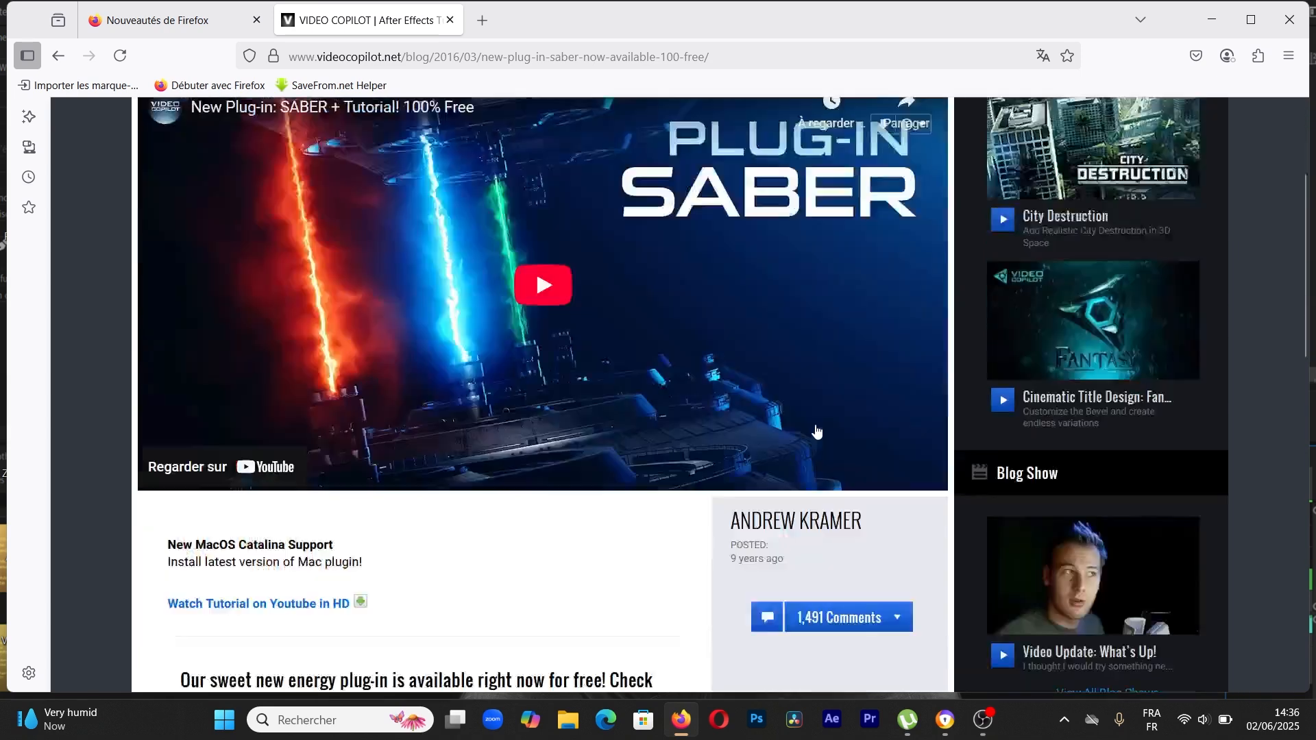
pyautogui.scroll(-8, 828, 421)
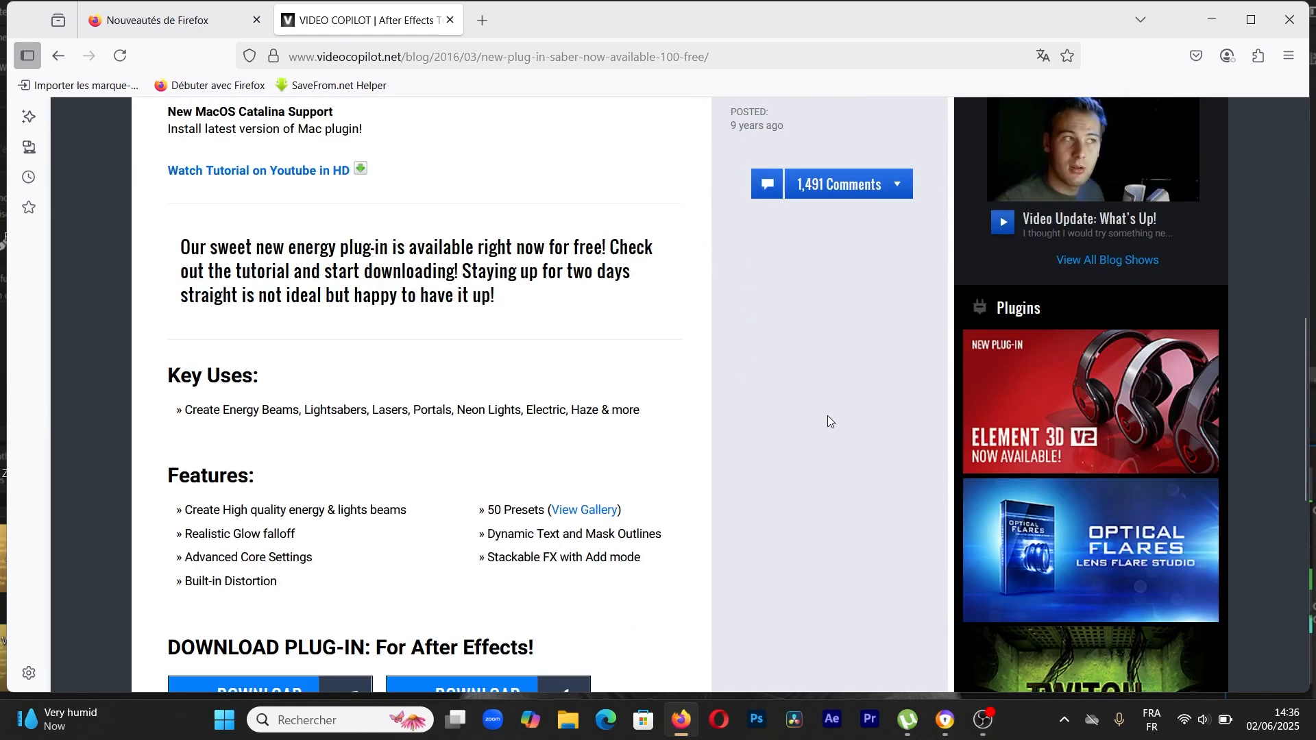
pyautogui.scroll(8, 828, 420)
pyautogui.scroll(-8, 652, 417)
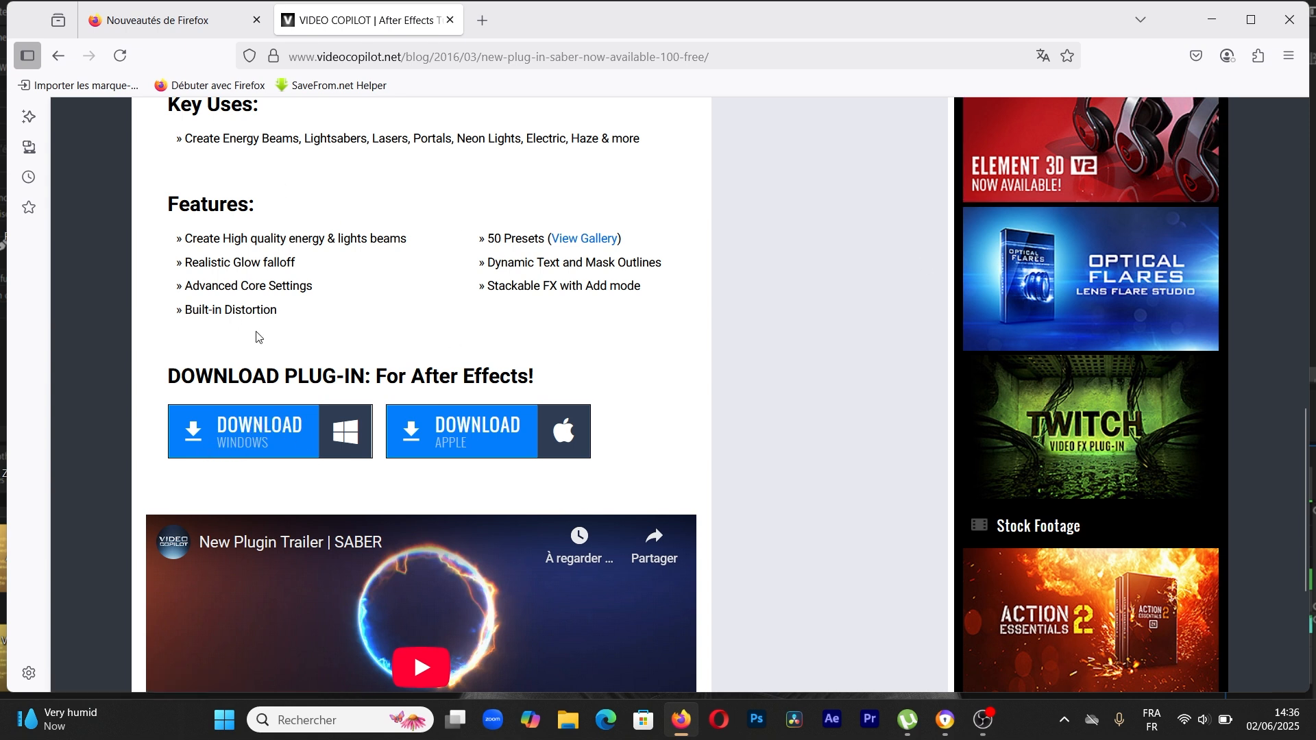
pyautogui.scroll(-4, 274, 435)
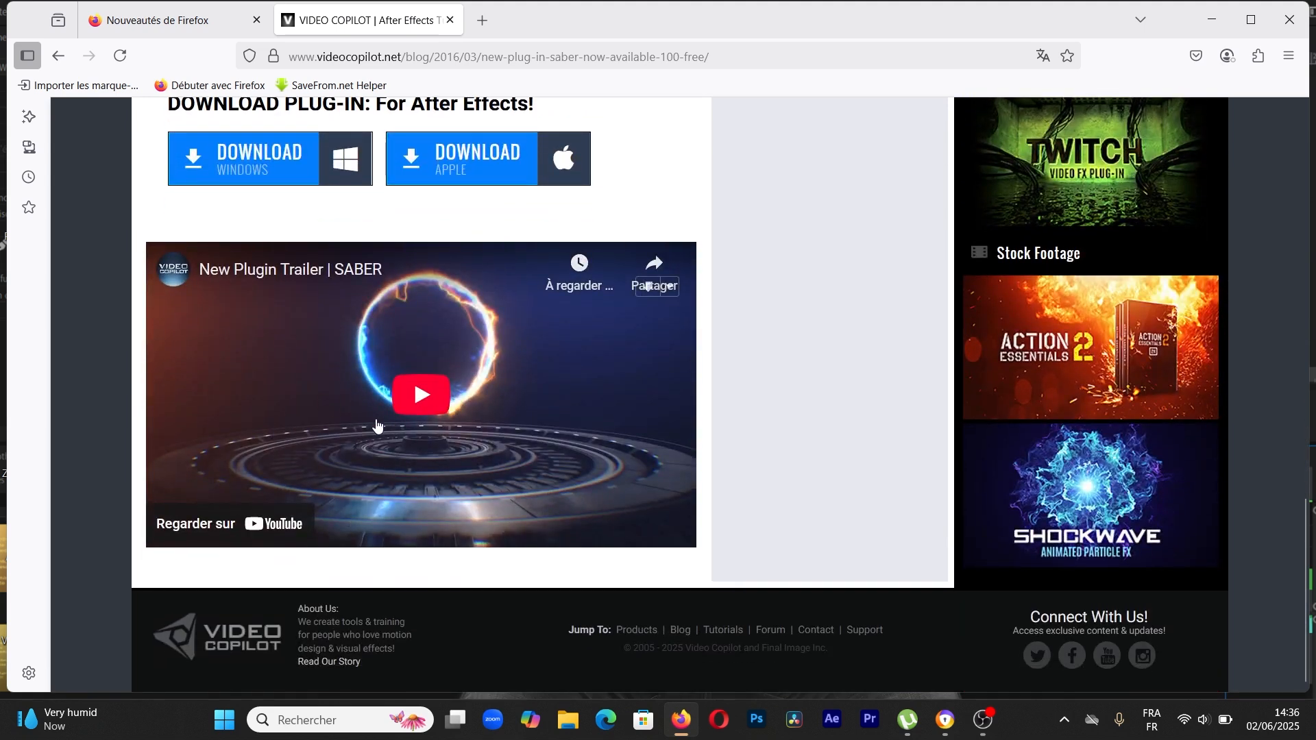
pyautogui.scroll(15, 428, 405)
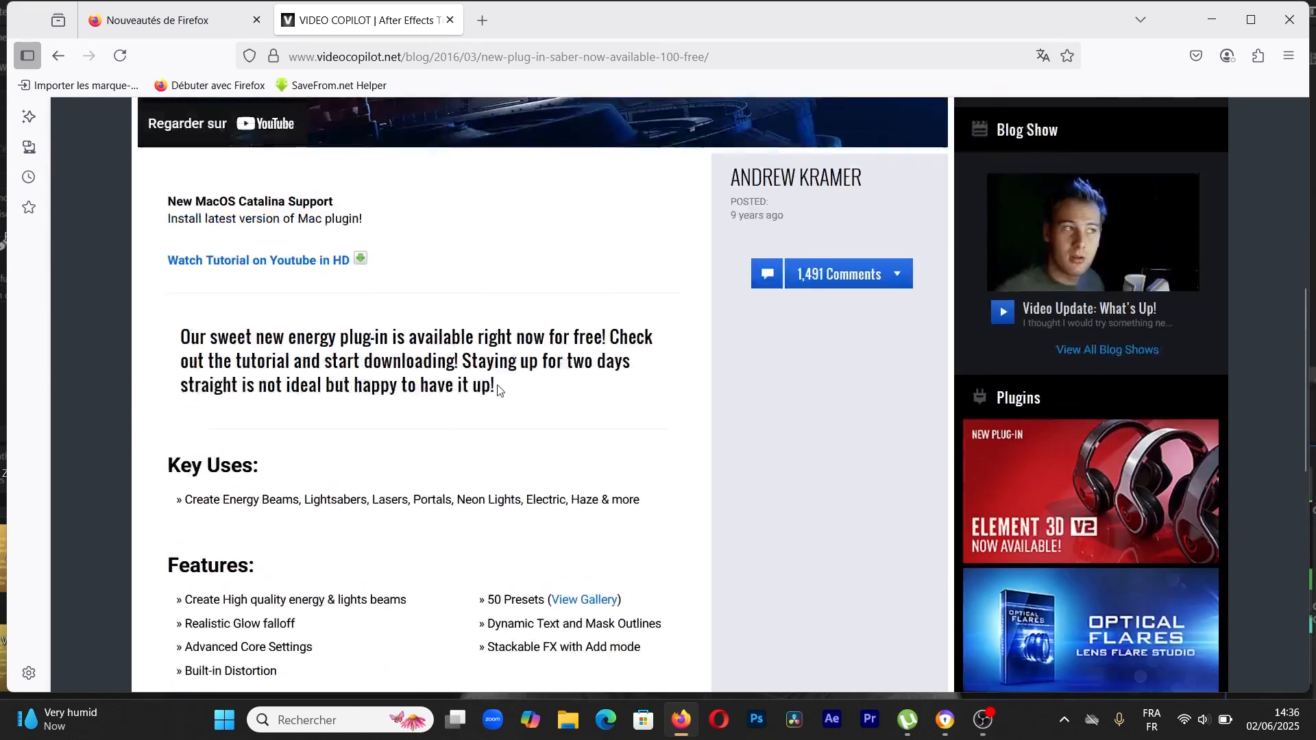
pyautogui.scroll(-2, 555, 456)
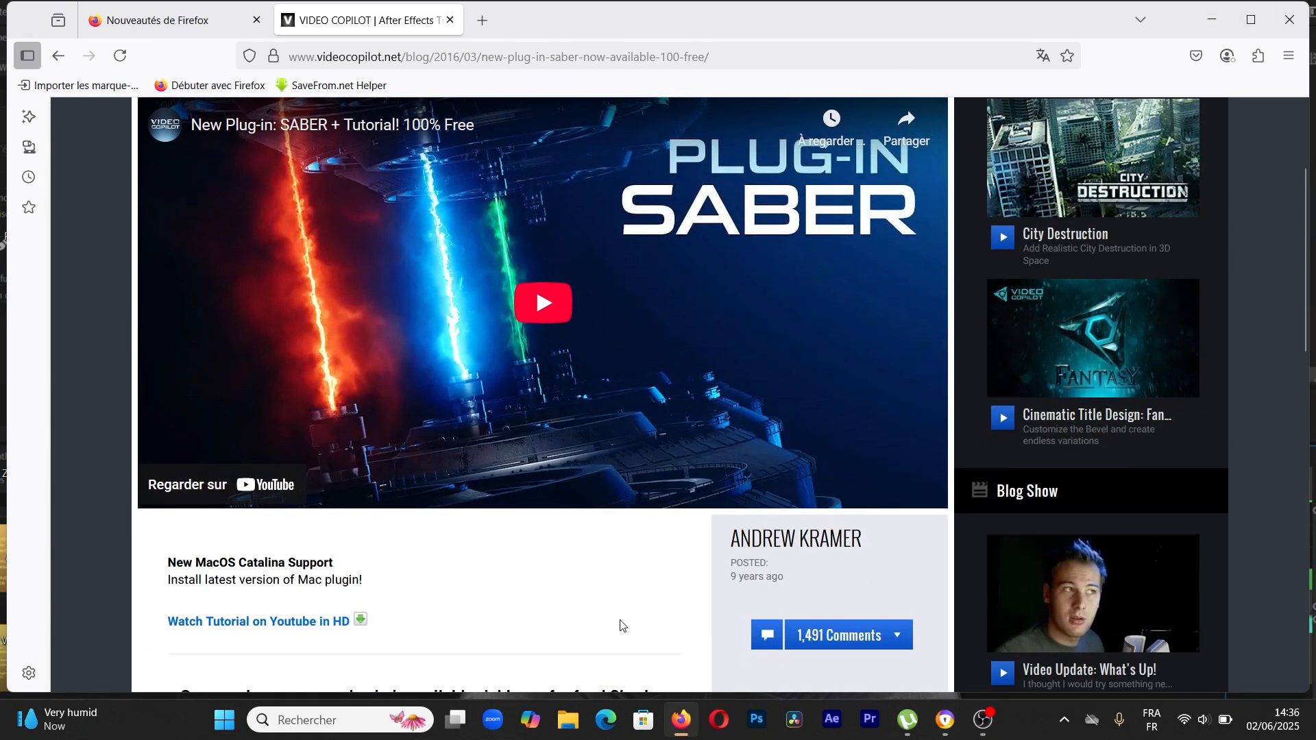
pyautogui.scroll(-10, 586, 617)
pyautogui.scroll(7, 614, 576)
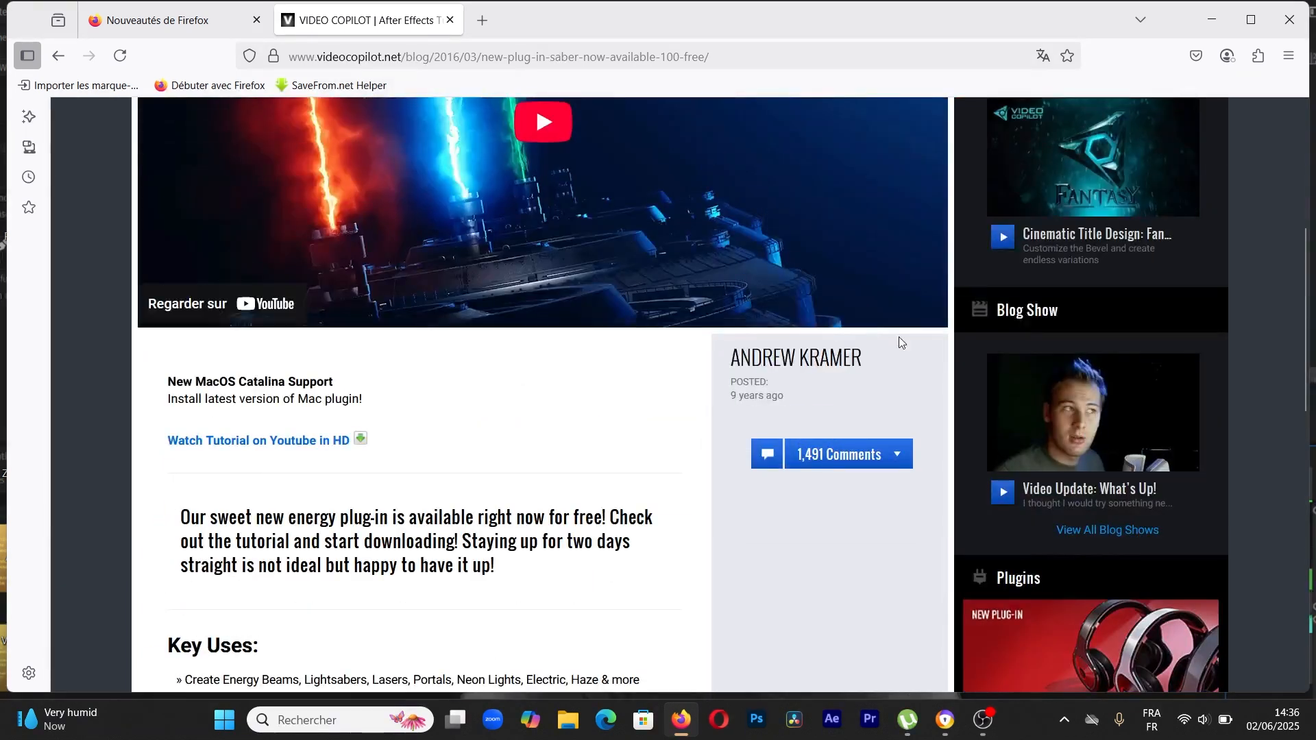
pyautogui.scroll(5, 898, 336)
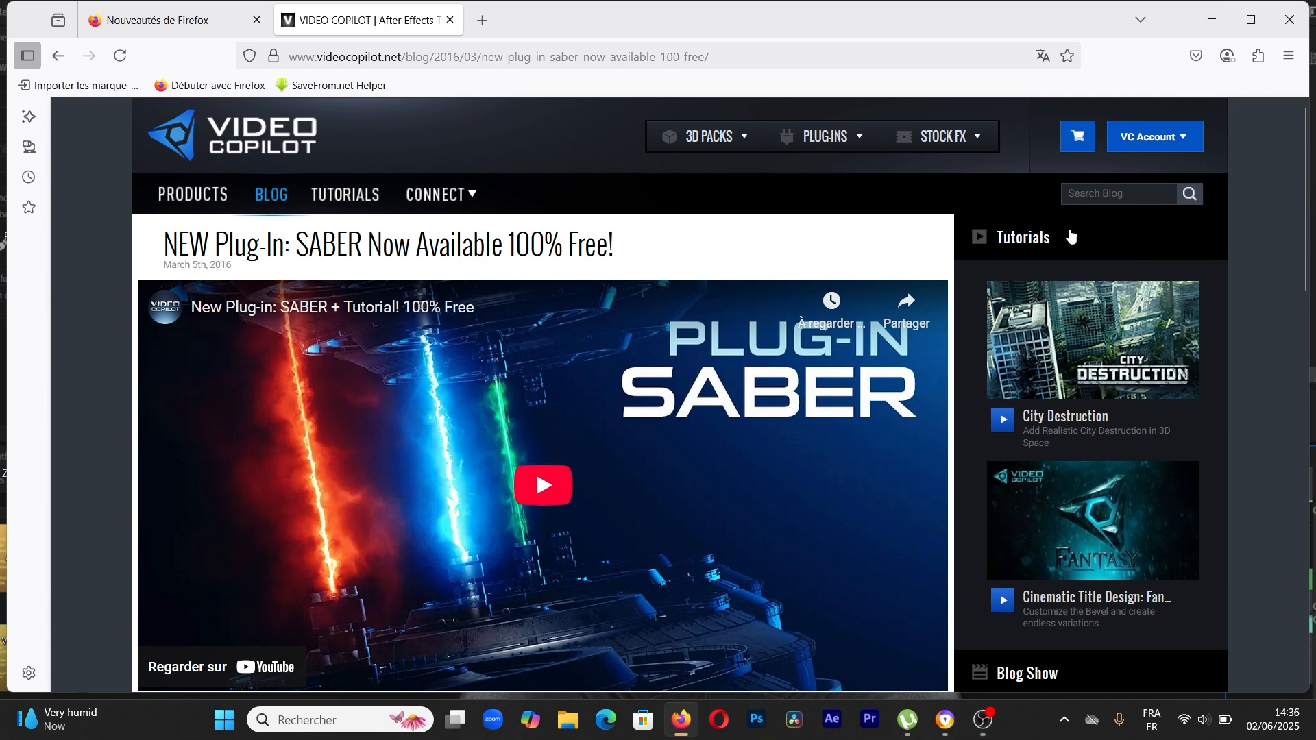
pyautogui.scroll(-6, 368, 601)
pyautogui.scroll(-5, 311, 555)
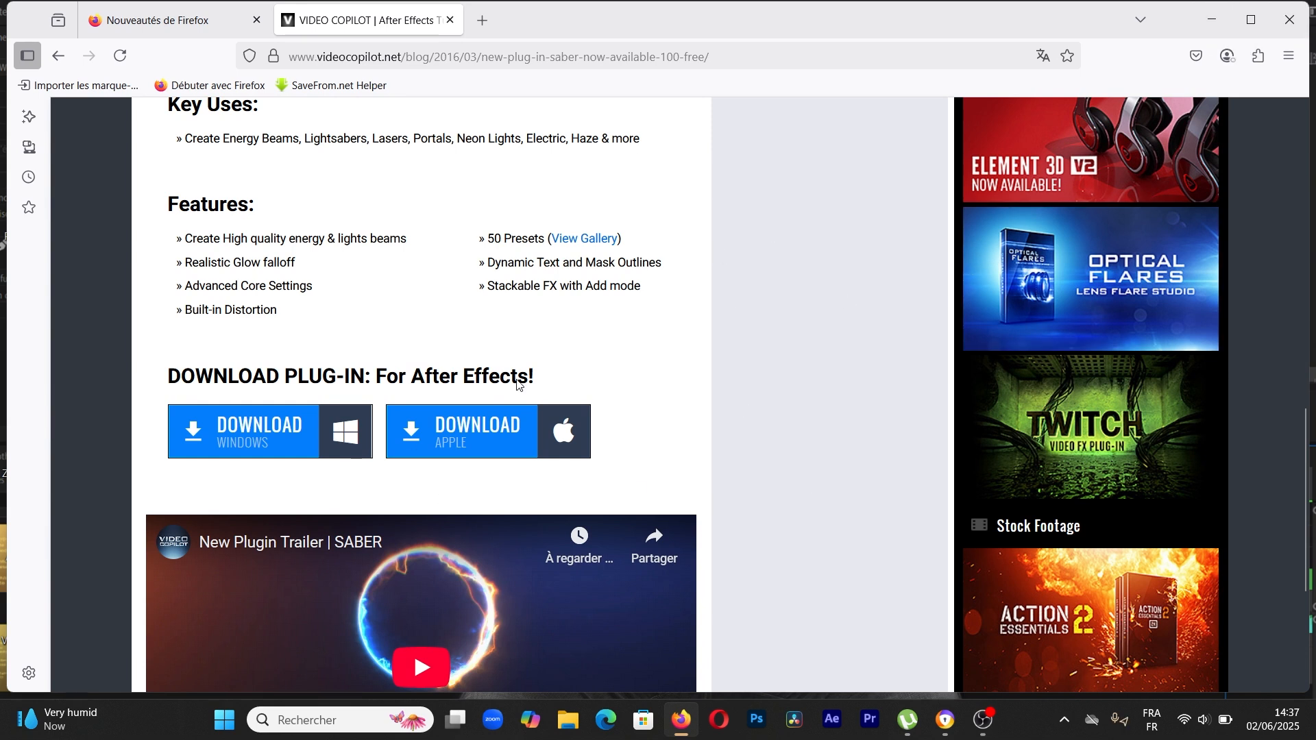
# Step: Switch to Adobe After Effects 2023 and open the recent project "Projet sans titre"
pyautogui.click(1216, 16)
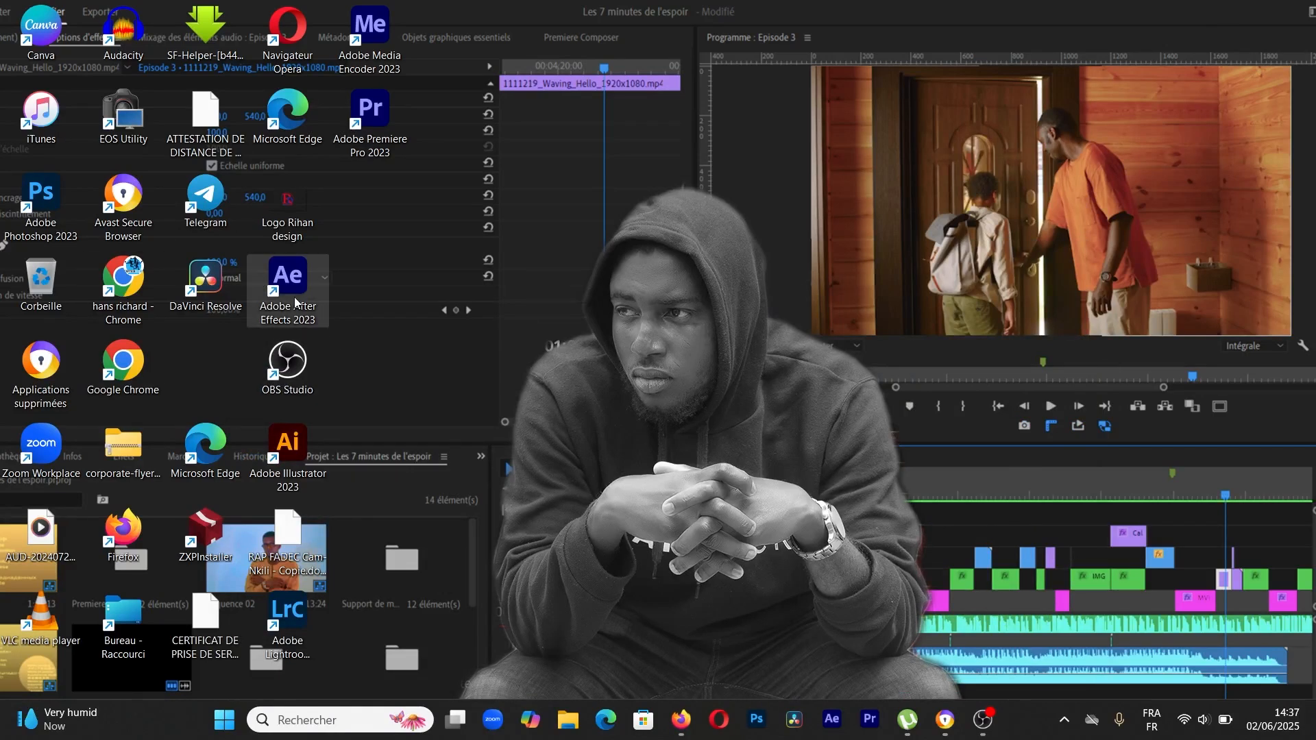
pyautogui.moveTo(682, 720)
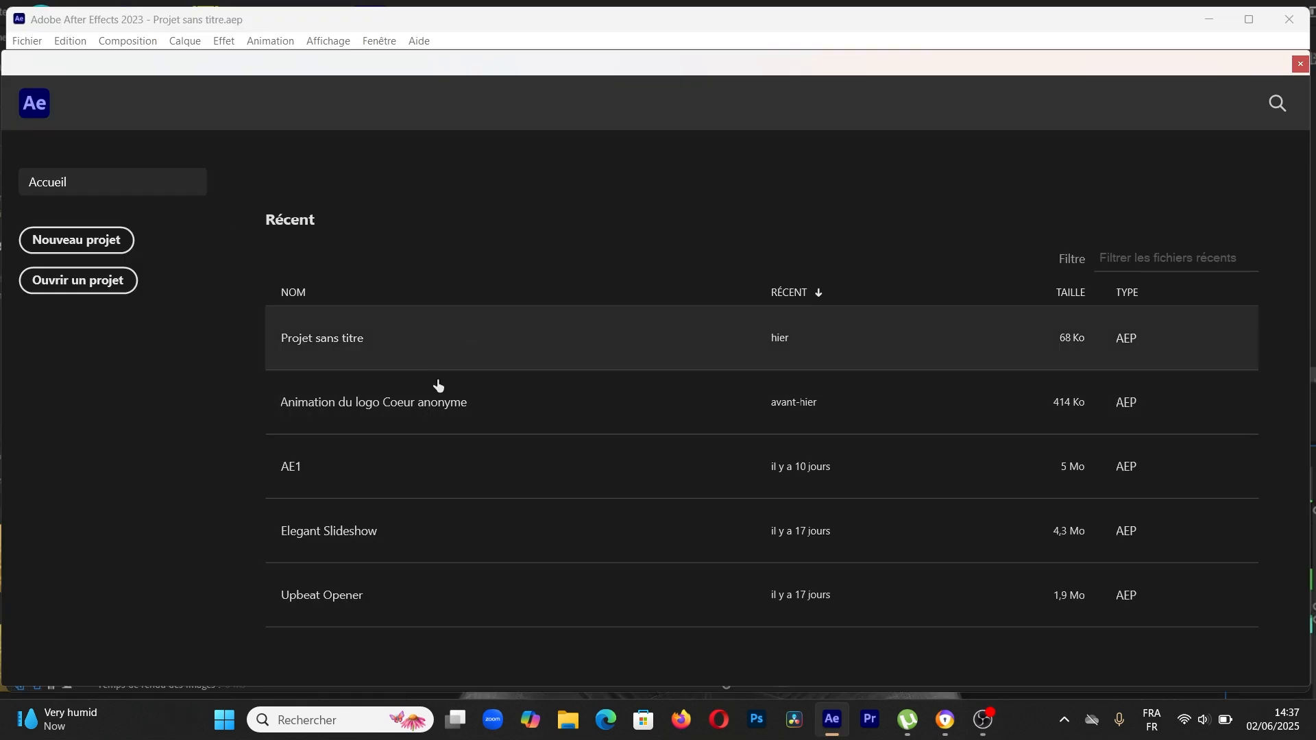
pyautogui.click(405, 352)
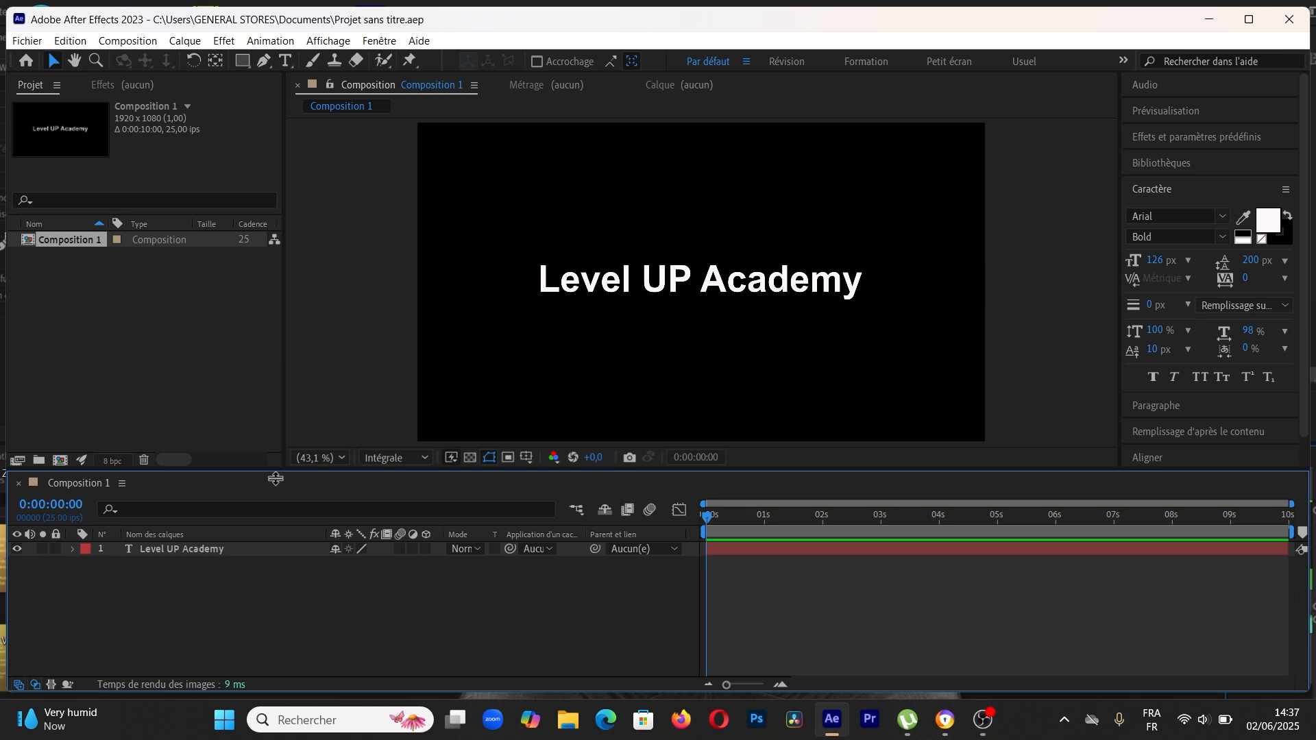
# Step: Hide the "Level UP Academy" text layer and create a composition-sized lime green solid with the default name above it
pyautogui.click(250, 550)
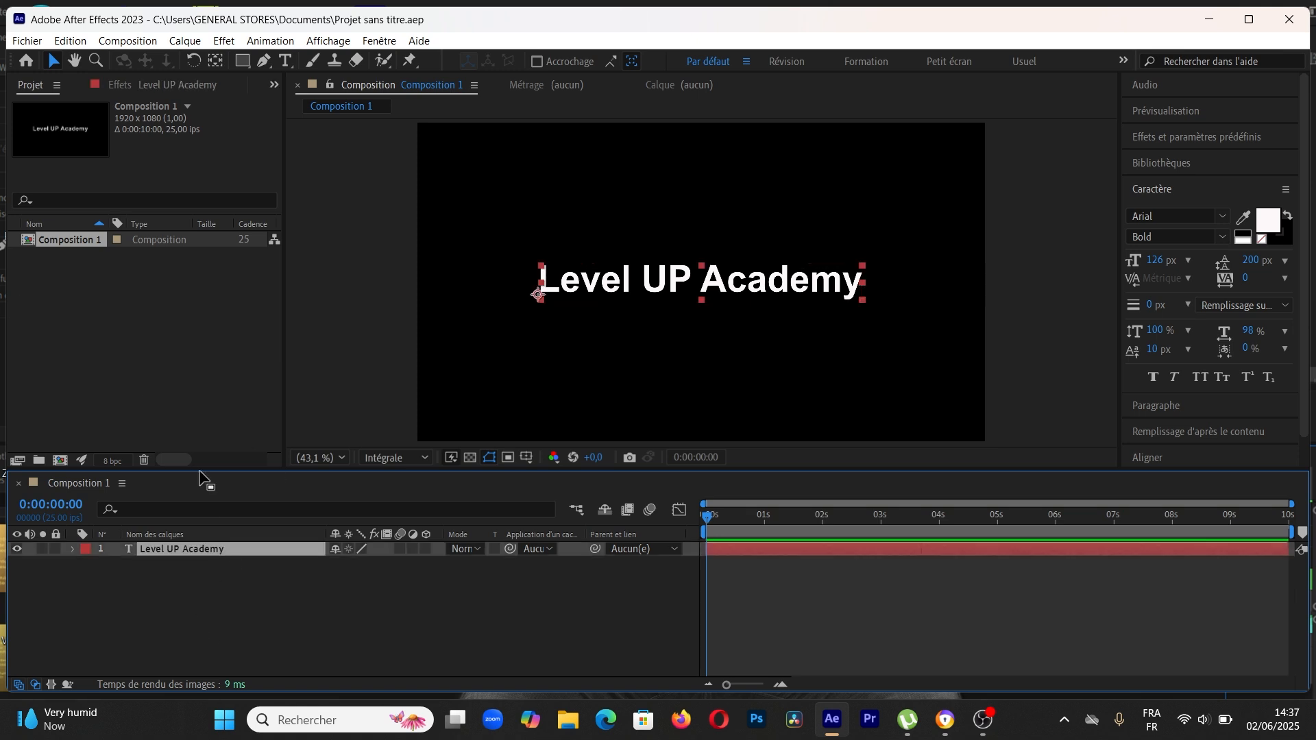
pyautogui.click(16, 549)
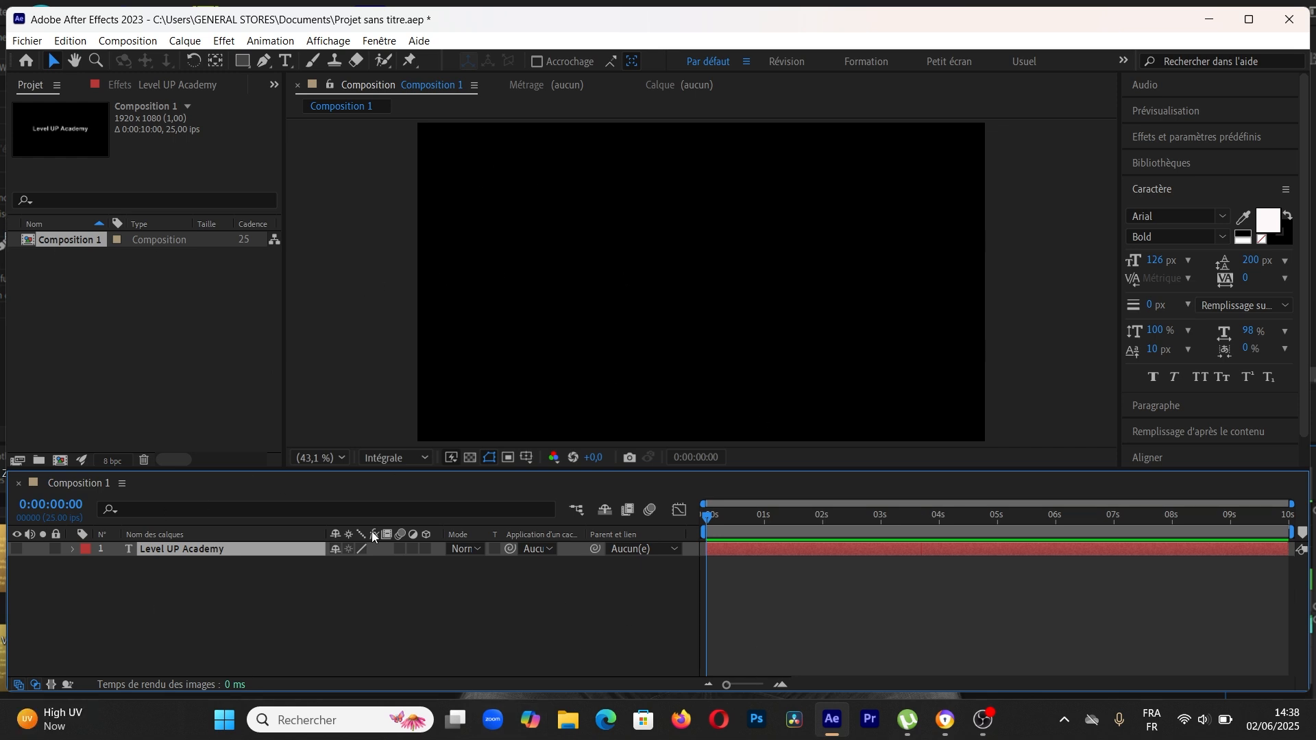
pyautogui.rightClick(292, 589)
pyautogui.moveTo(566, 382)
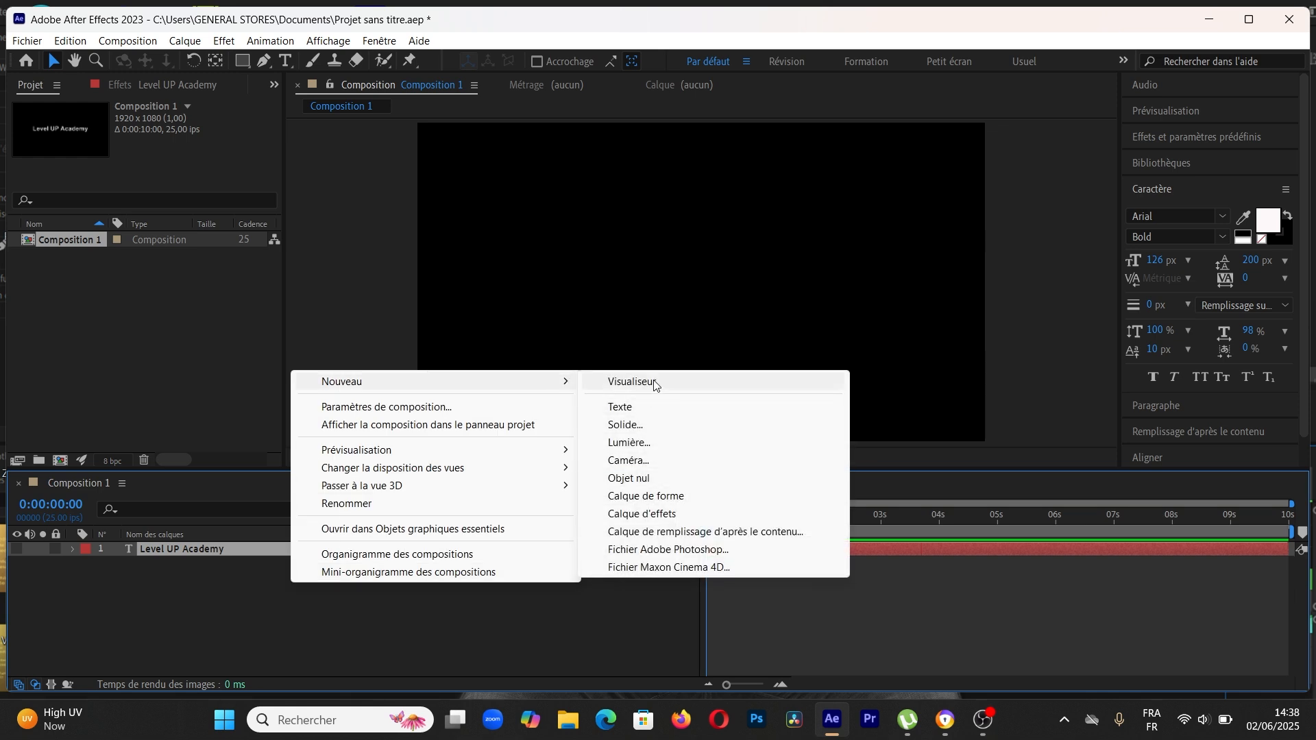
pyautogui.click(626, 425)
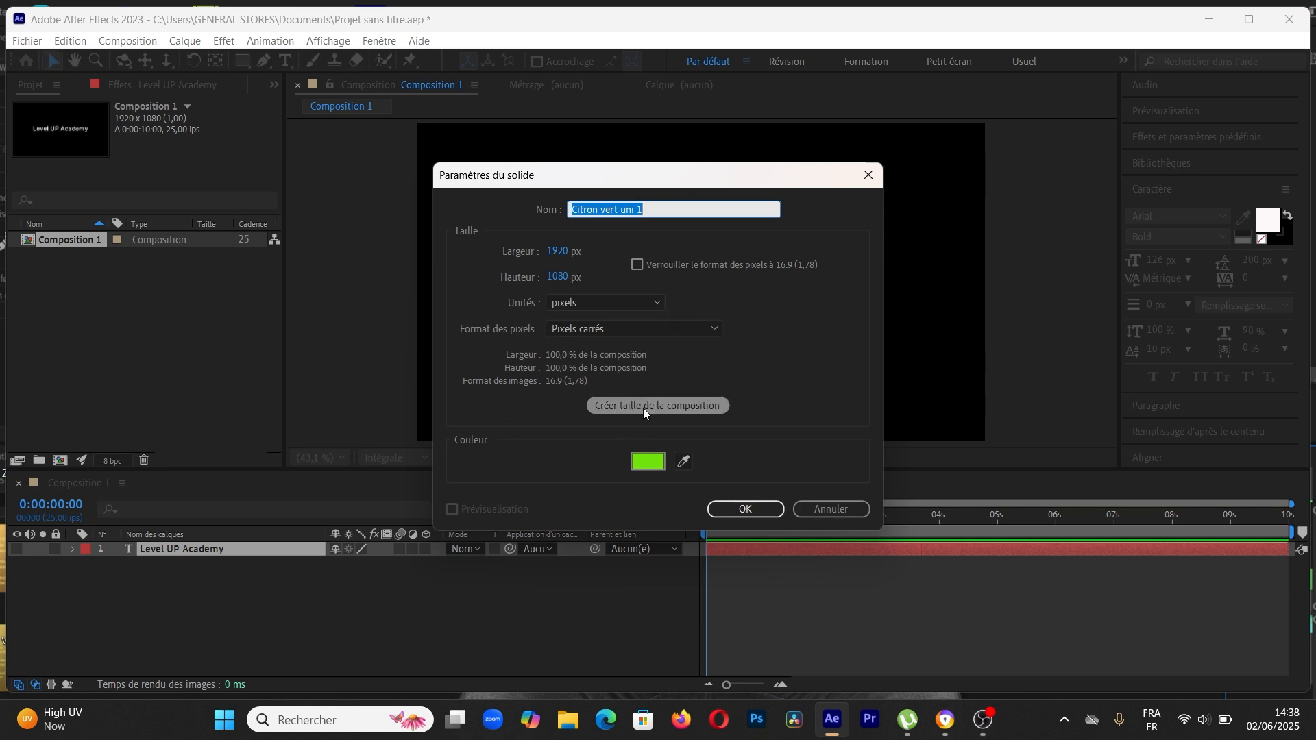
pyautogui.click(701, 404)
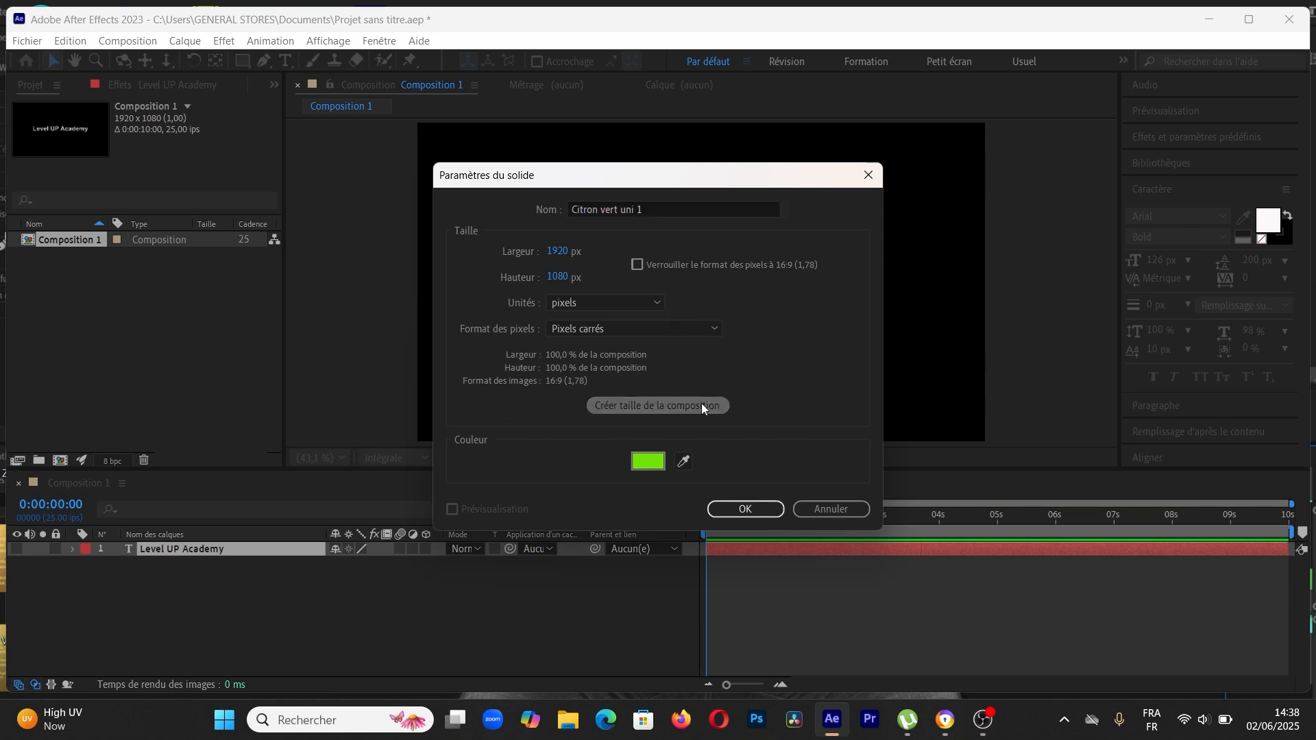
pyautogui.click(744, 507)
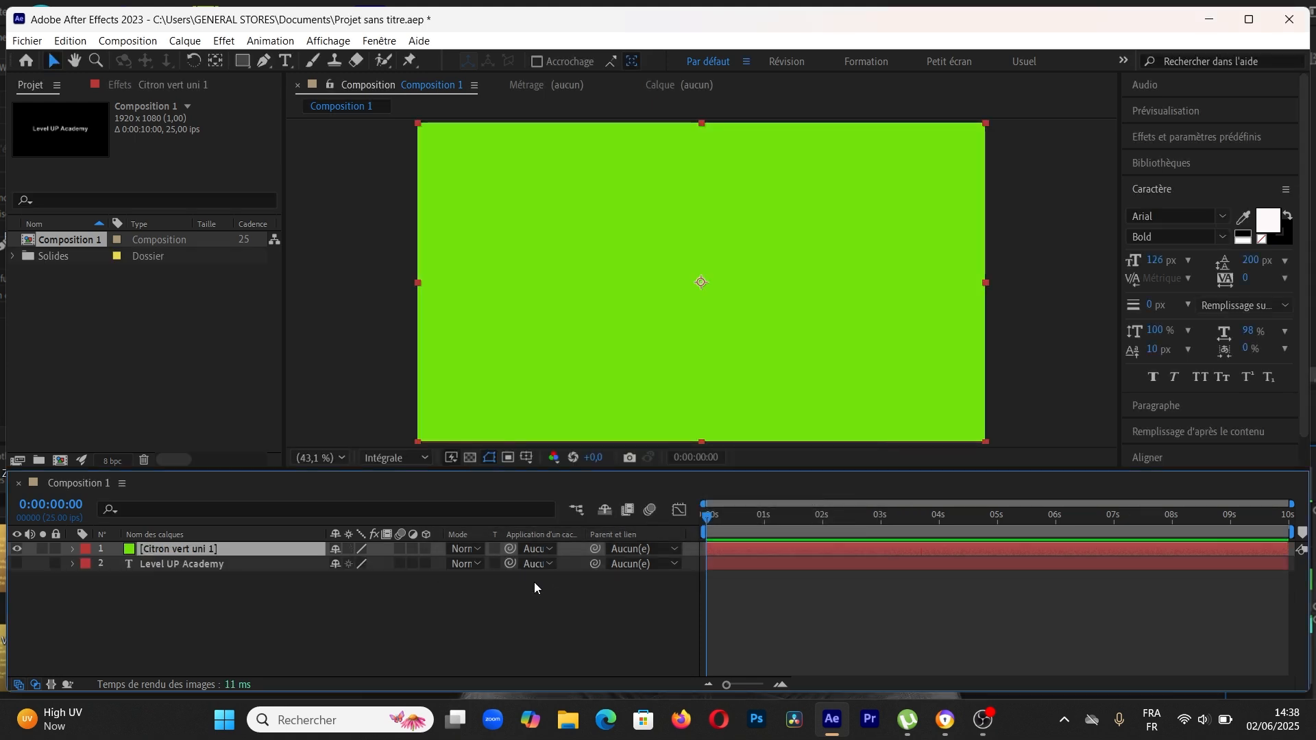
# Step: Apply the Saber effect from the Video Copilot category to the lime green solid layer
pyautogui.click(1187, 192)
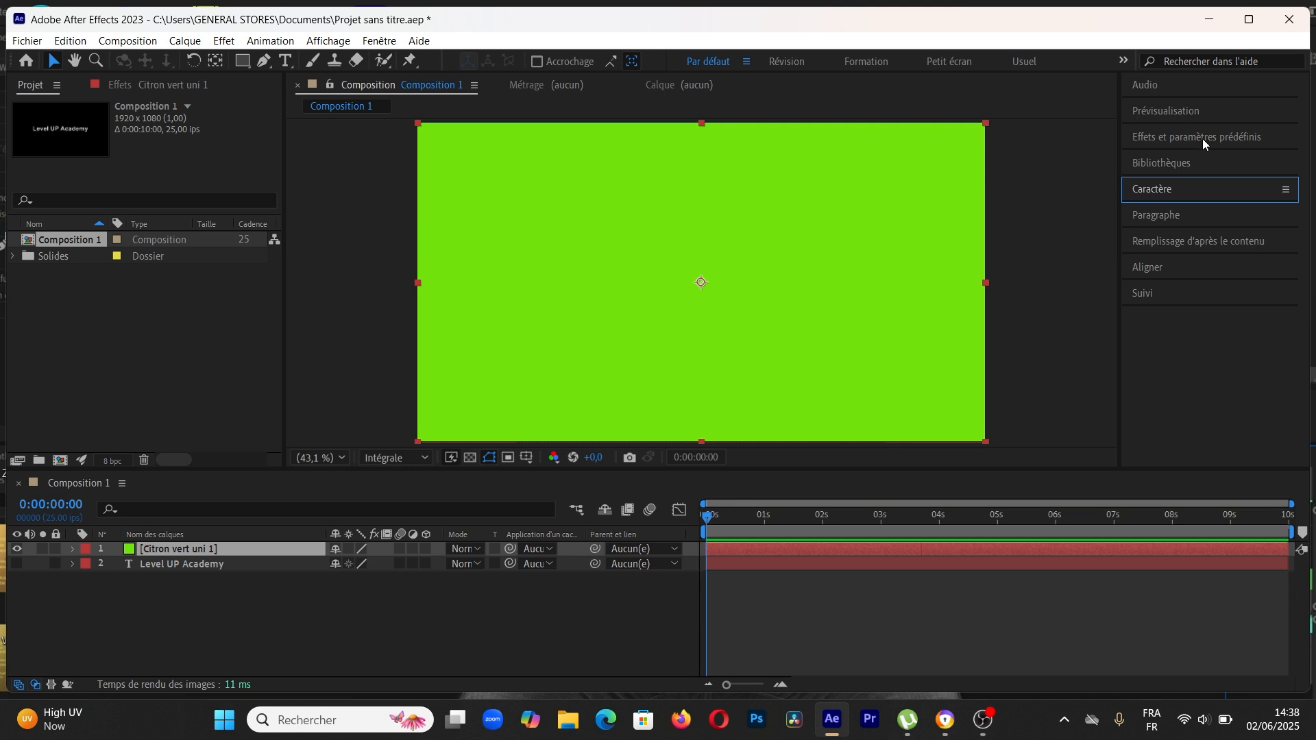
pyautogui.click(1202, 137)
pyautogui.scroll(-5, 1208, 261)
pyautogui.scroll(-2, 1210, 262)
pyautogui.scroll(3, 1210, 262)
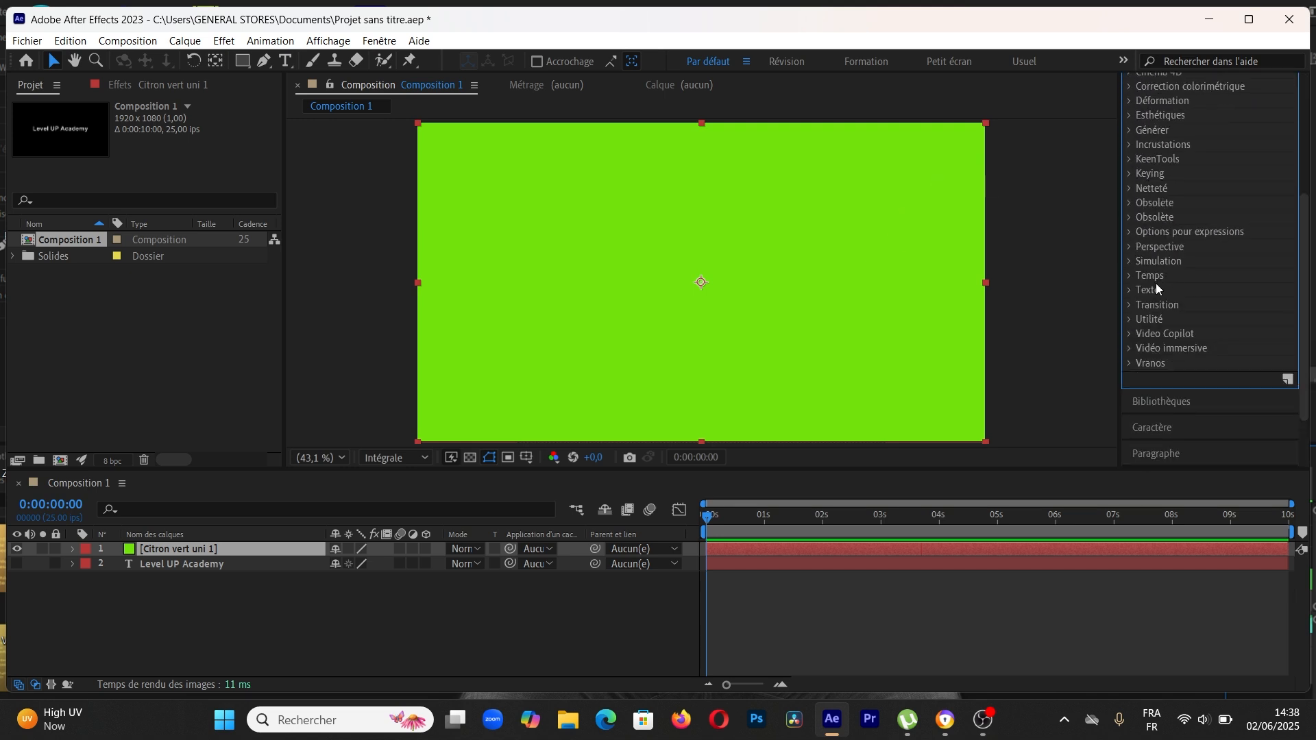
pyautogui.click(1132, 336)
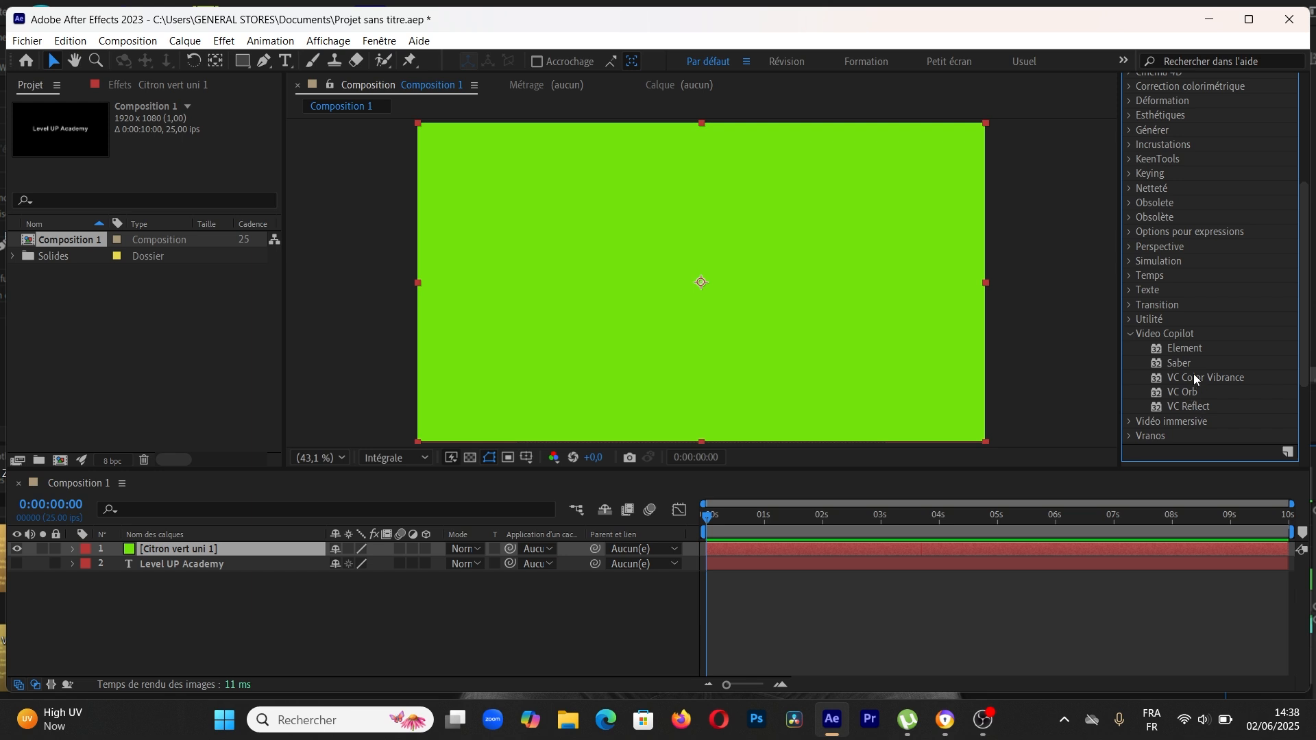
pyautogui.moveTo(1178, 362); pyautogui.dragTo(283, 548)
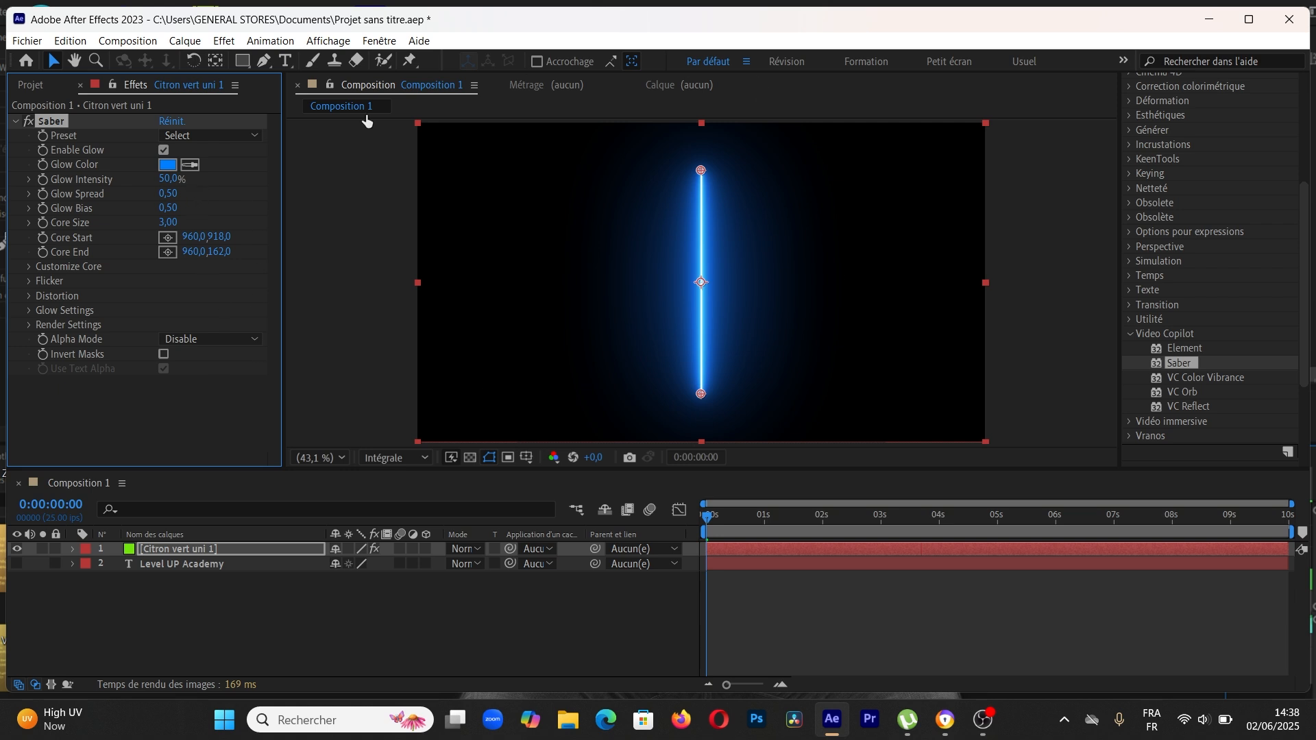
# Step: Try the Energy and Replicant presets on the solid's Saber effect
pyautogui.click(253, 137)
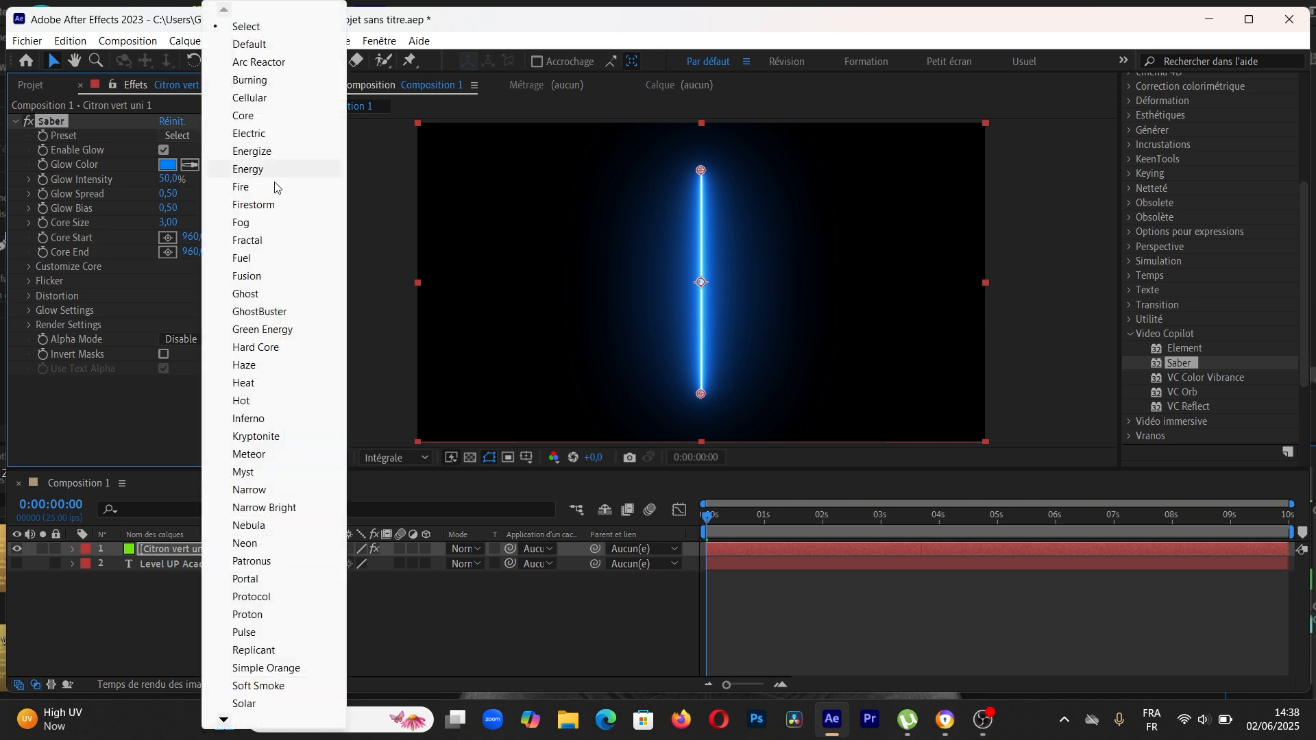
pyautogui.click(266, 169)
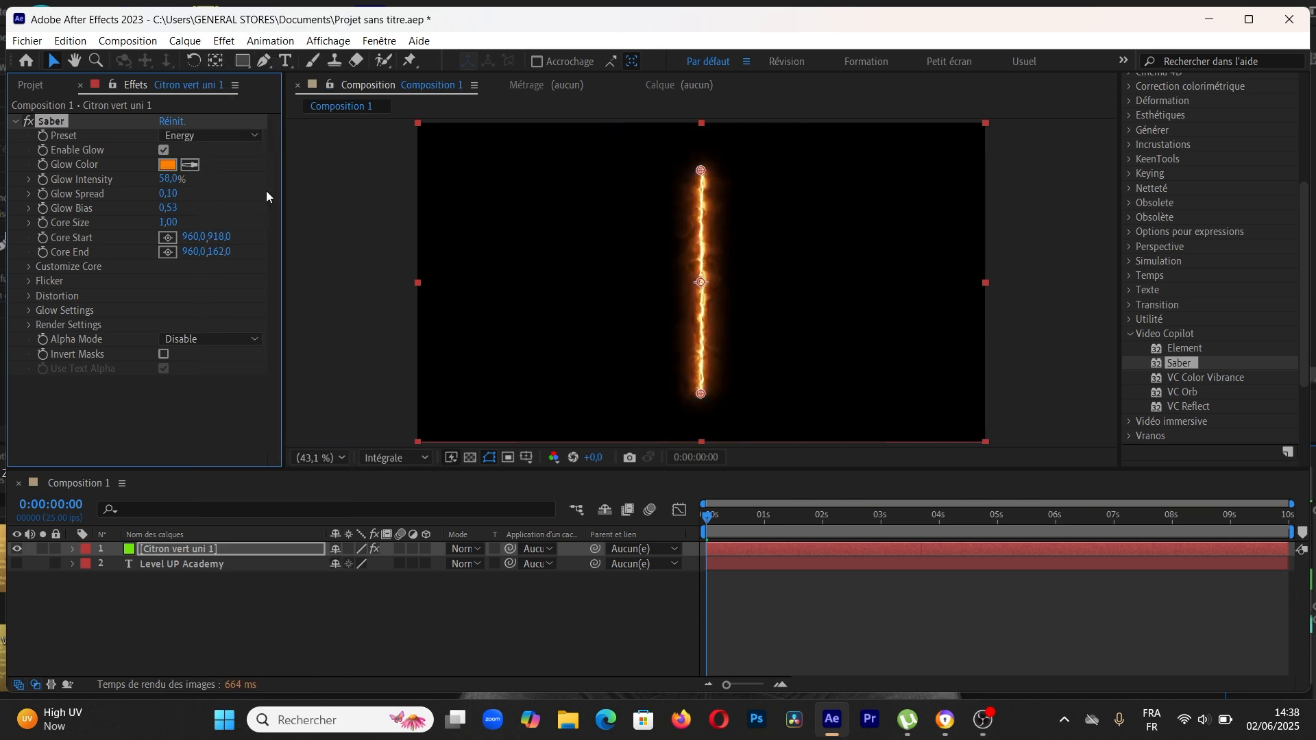
pyautogui.click(253, 137)
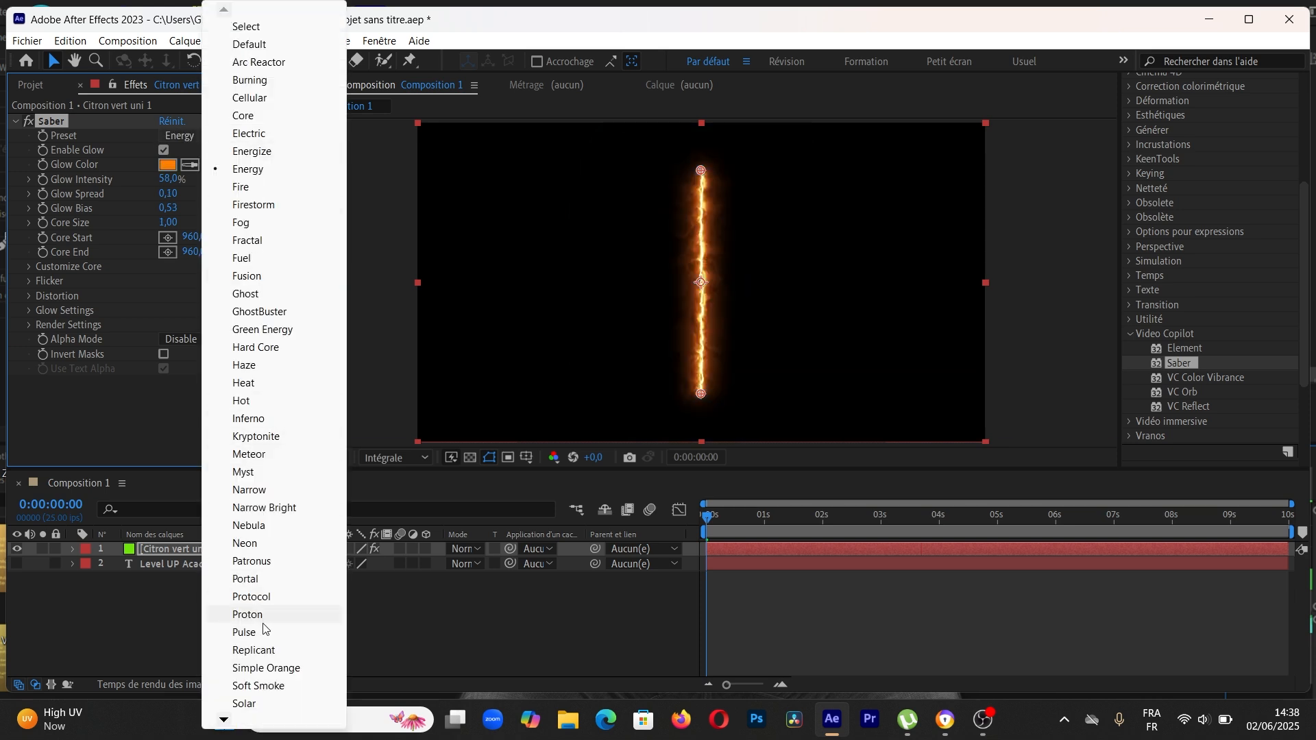
pyautogui.click(266, 650)
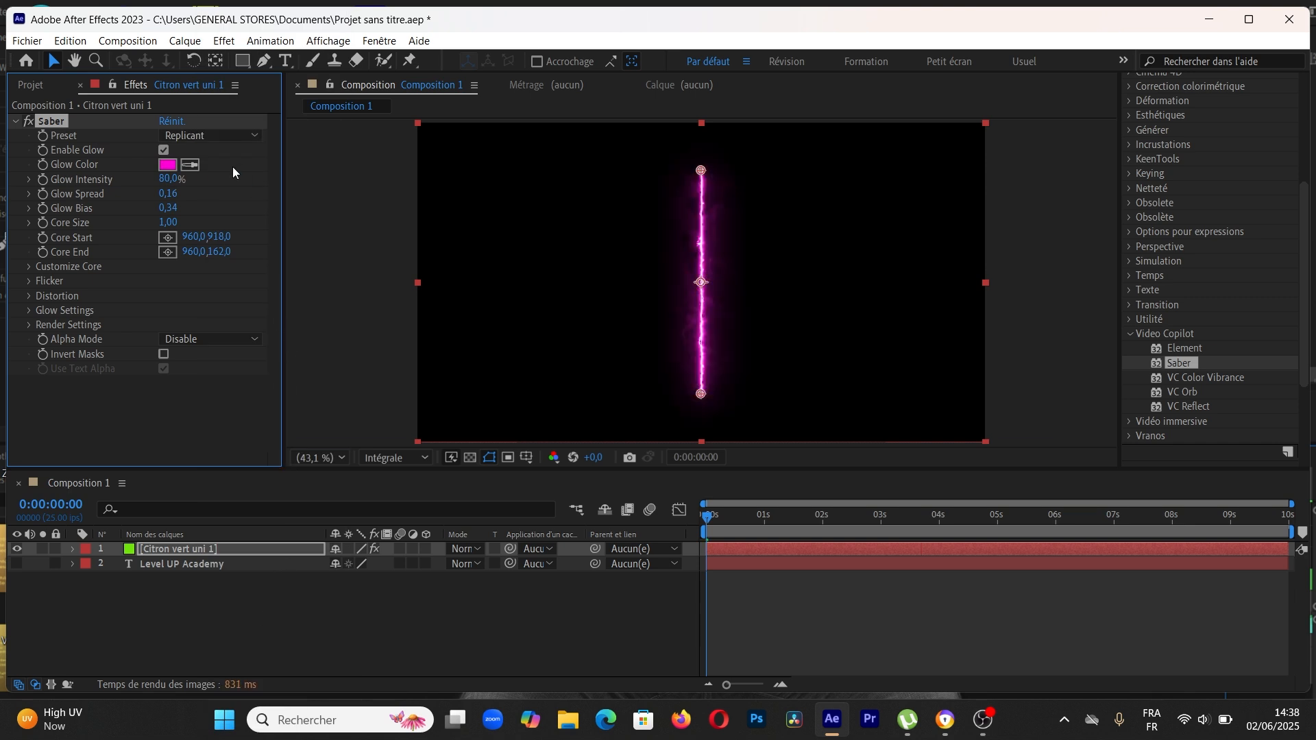
# Step: Set the Saber effect's preset to StarKiller
pyautogui.click(255, 137)
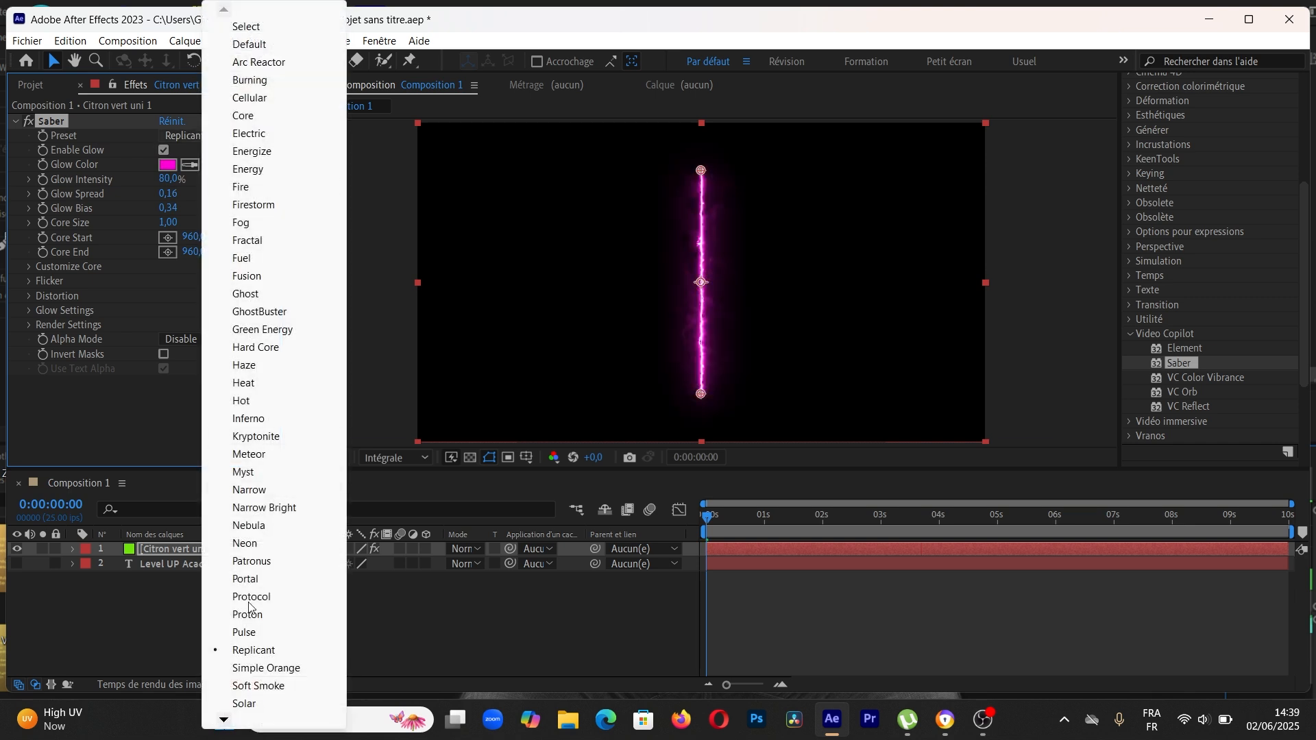
pyautogui.moveTo(221, 721)
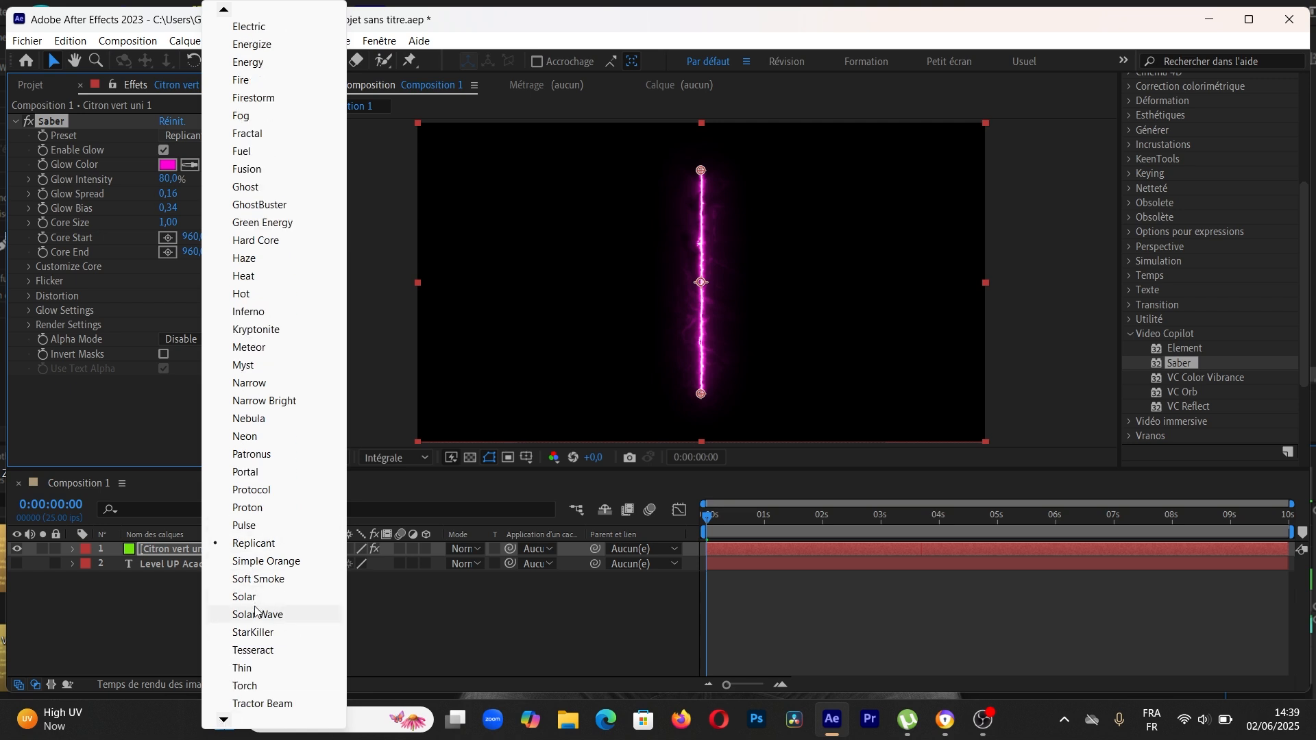
pyautogui.click(266, 634)
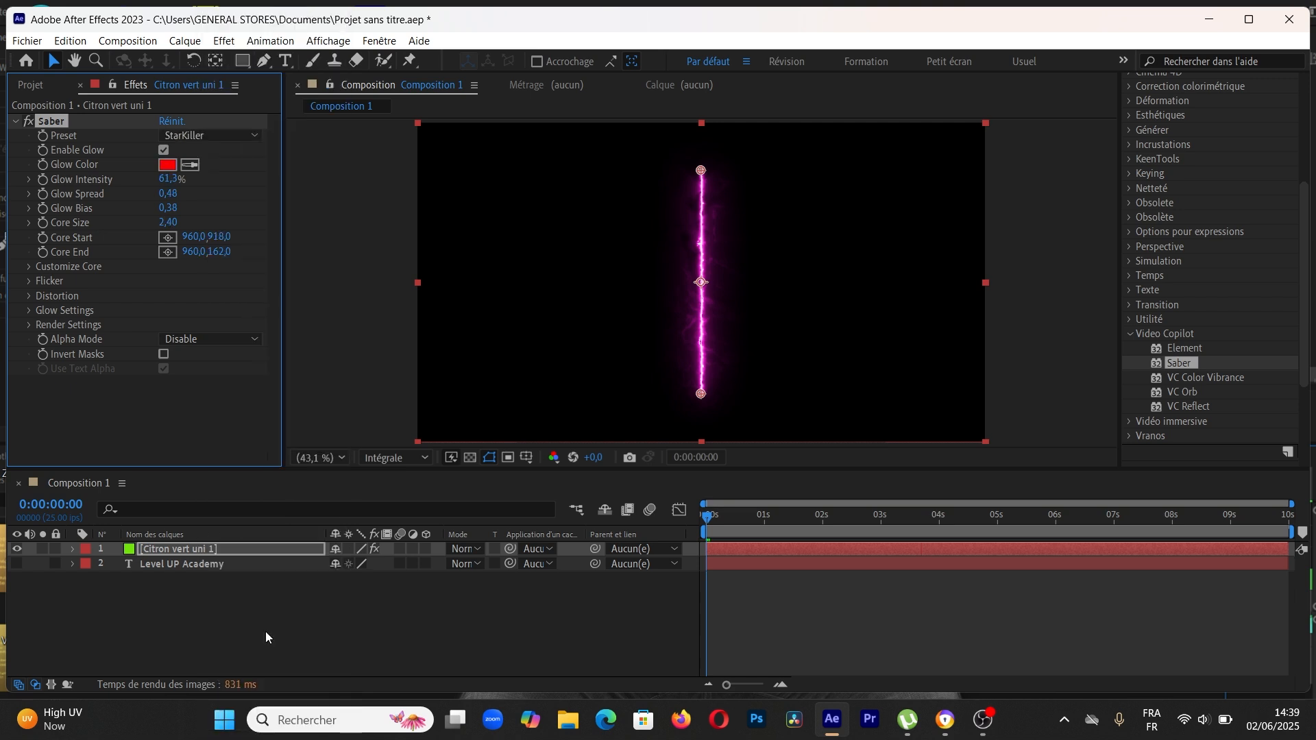
# Step: Set the Saber effect's Glow Color to bright green, 47F403
pyautogui.click(166, 167)
pyautogui.moveTo(646, 287)
pyautogui.mouseDown()
pyautogui.moveTo(579, 445)
pyautogui.moveTo(608, 455)
pyautogui.moveTo(602, 355)
pyautogui.moveTo(642, 292)
pyautogui.moveTo(673, 272)
pyautogui.moveTo(665, 258)
pyautogui.mouseUp()
pyautogui.click(688, 406)
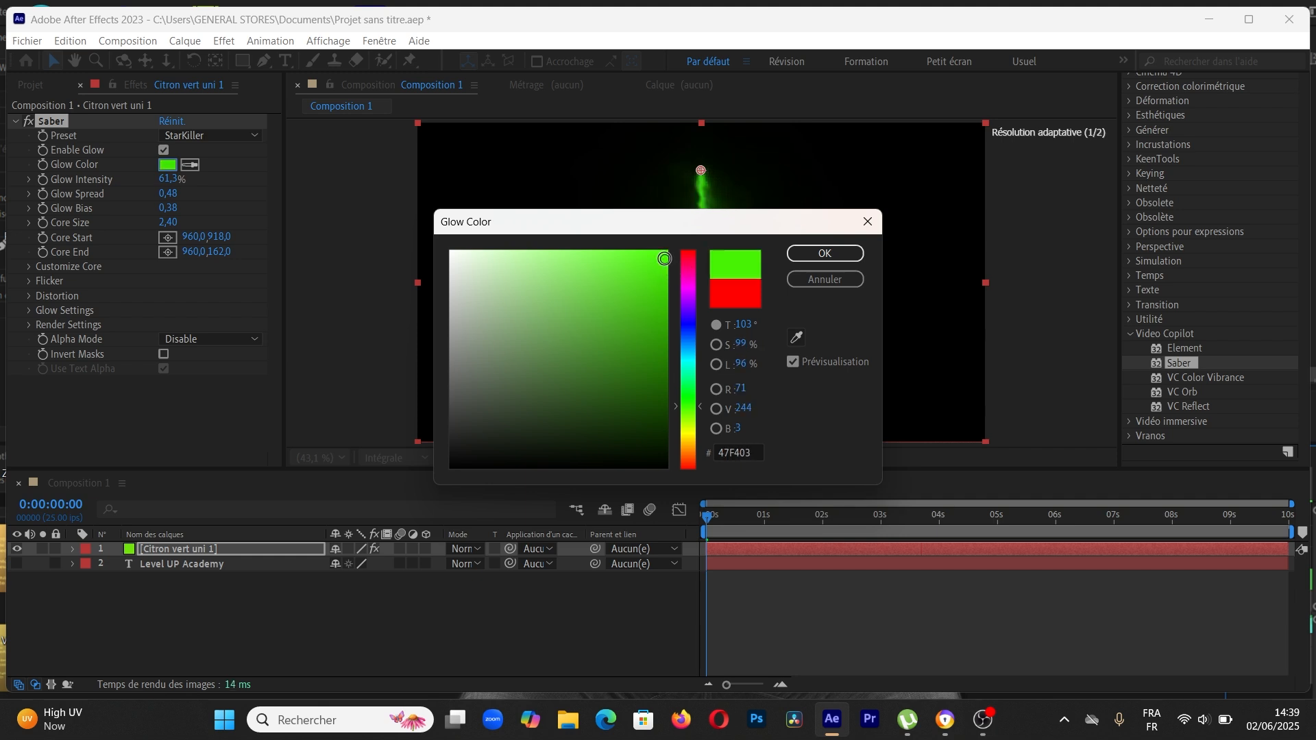
pyautogui.click(825, 253)
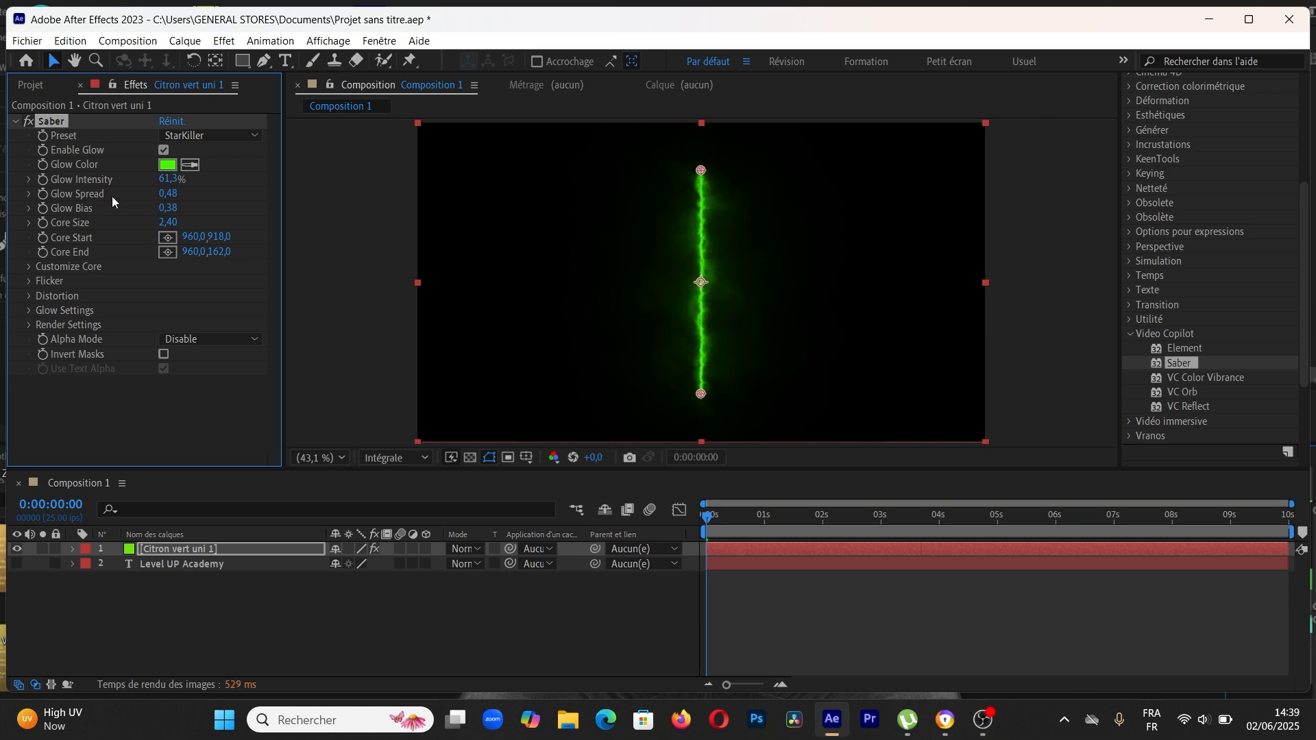
# Step: Set Saber's Glow Intensity to 79.3%, Glow Spread to 0.19, Glow Bias to 0.49 and Core Size to 2.10
pyautogui.moveTo(168, 179); pyautogui.dragTo(181, 213)
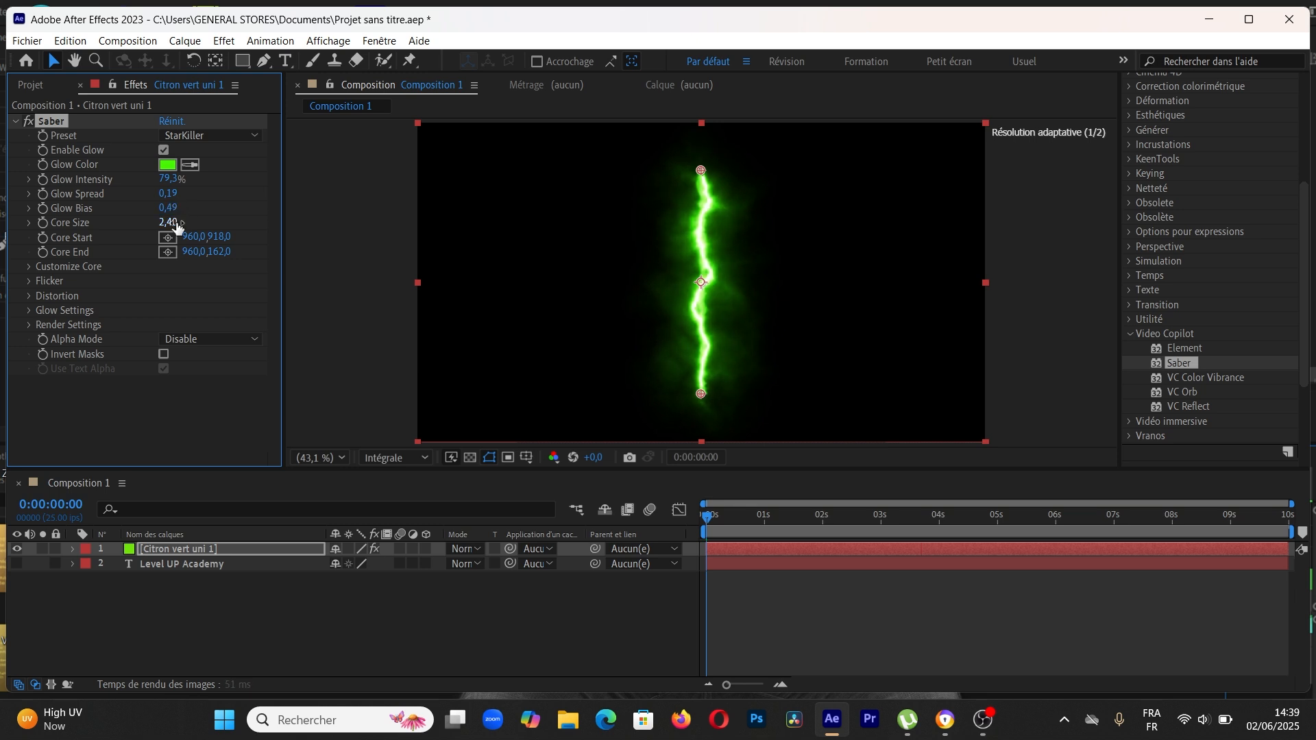
pyautogui.moveTo(170, 224); pyautogui.dragTo(166, 227)
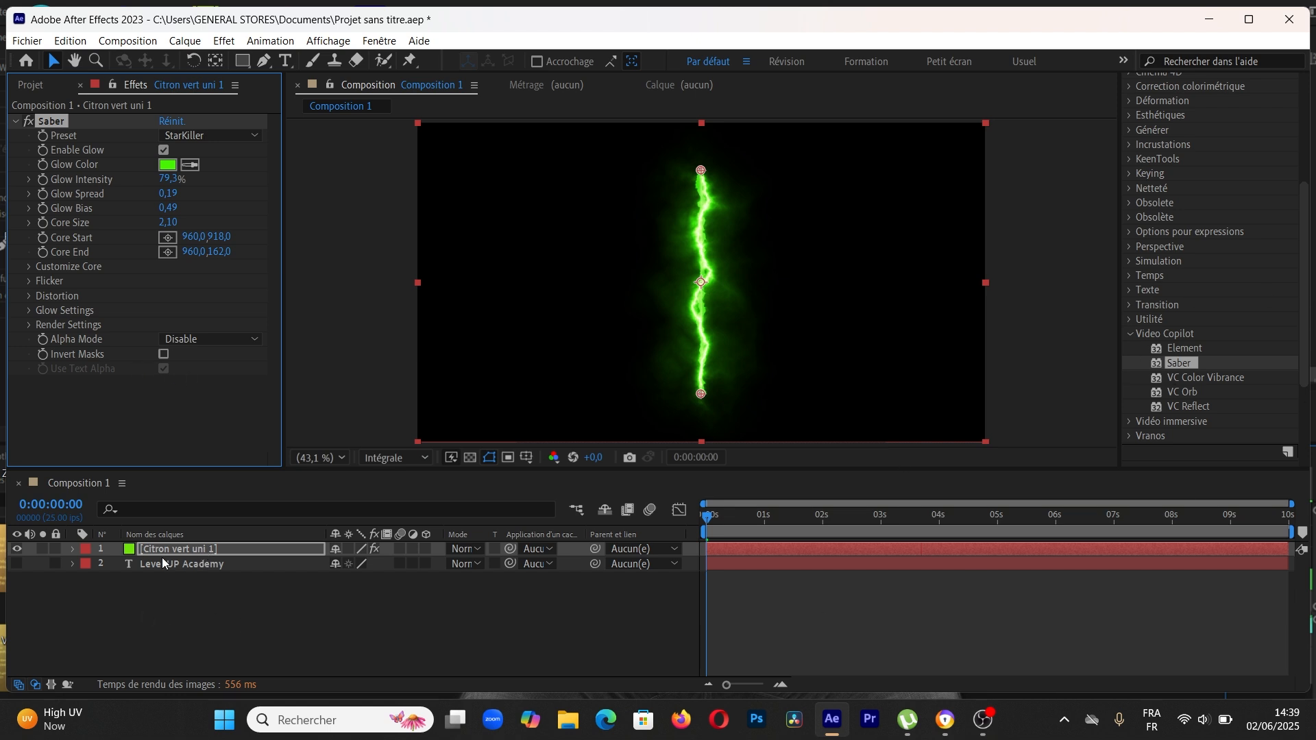
# Step: Turn off the Saber effect to view the plain green solid, and switch the effect back on
pyautogui.click(29, 122)
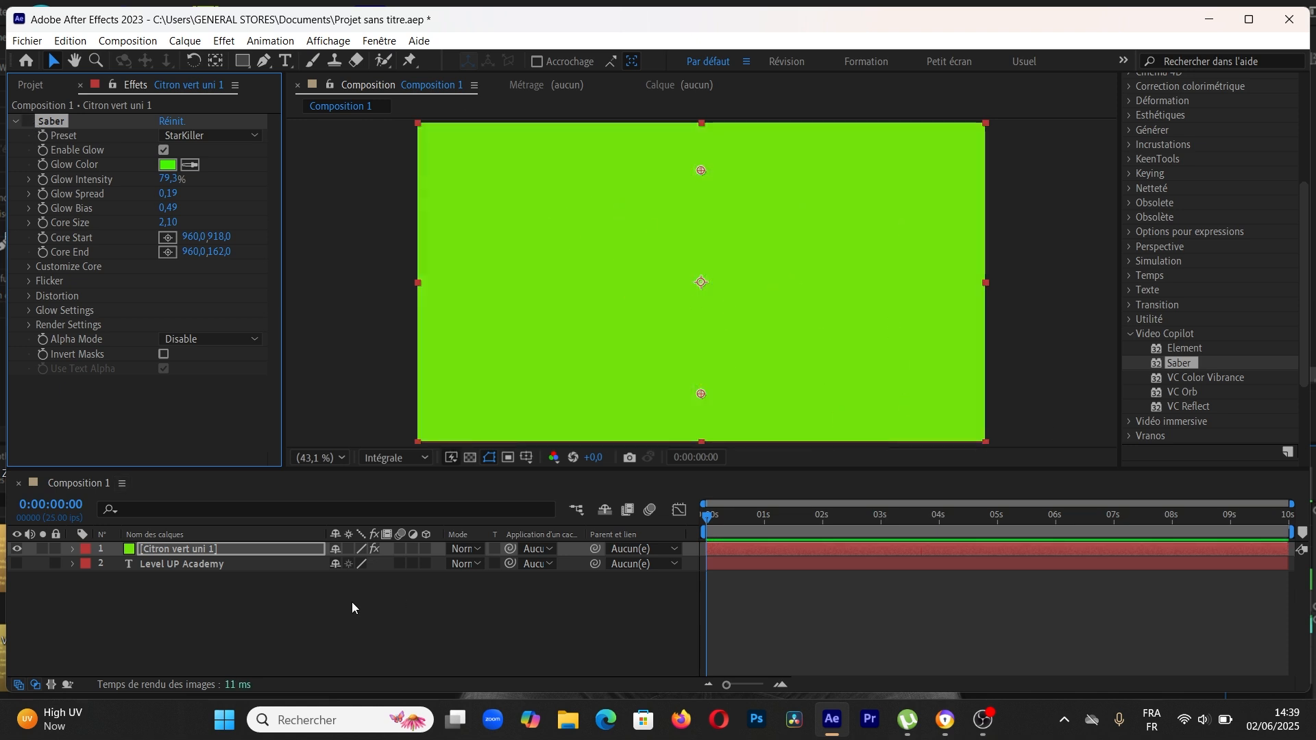
pyautogui.click(18, 562)
pyautogui.click(631, 258)
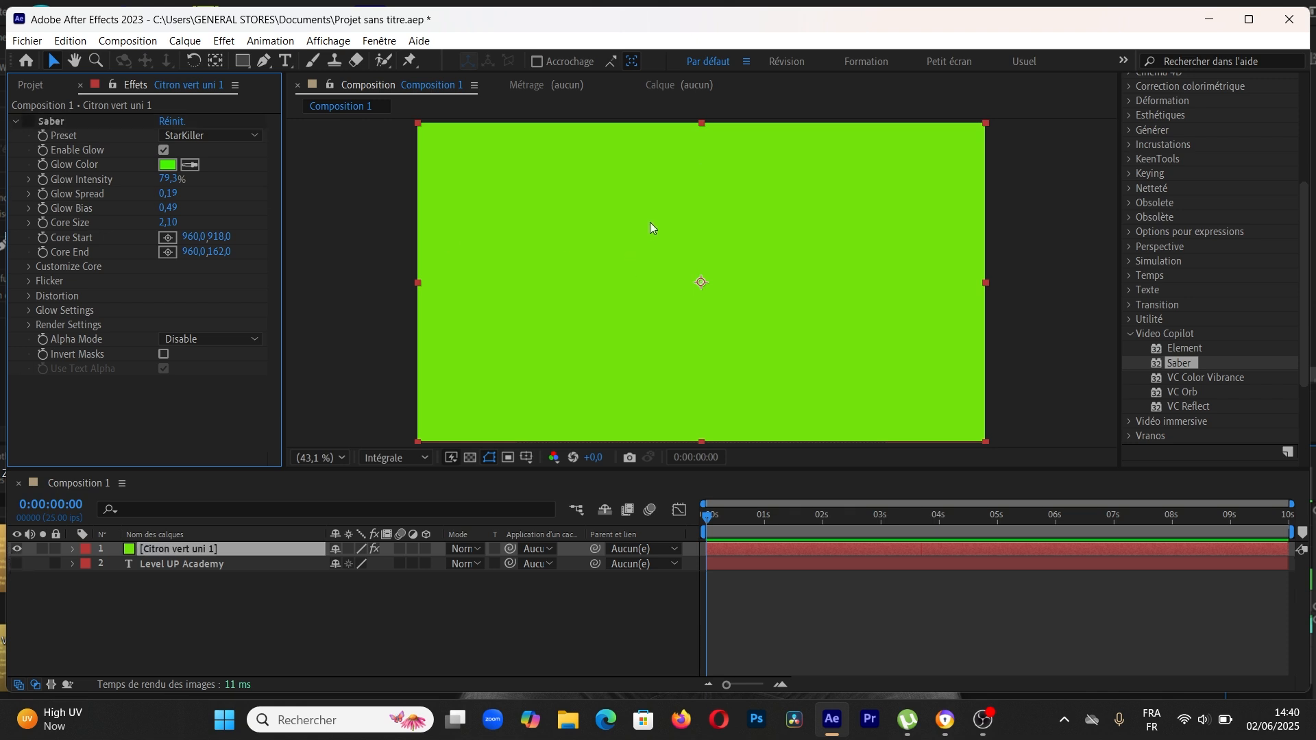
pyautogui.click(28, 121)
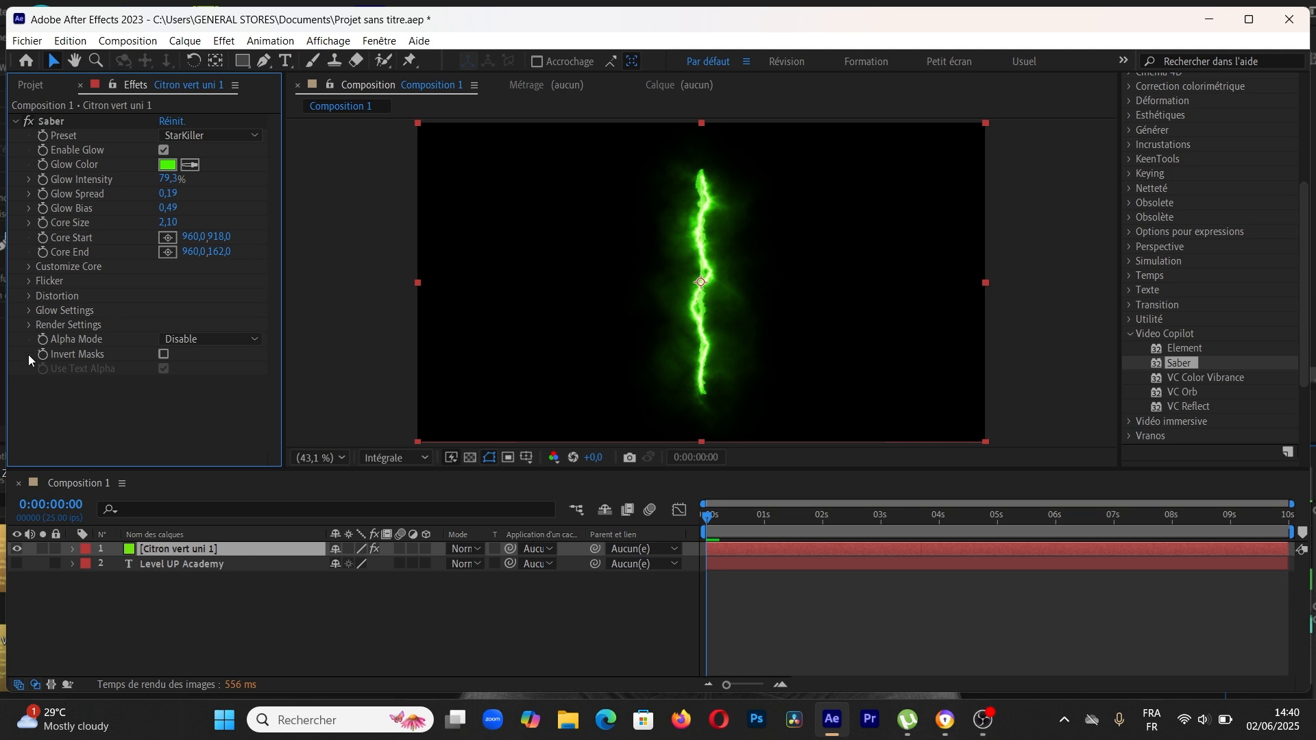
# Step: Try the Add composite setting in the Saber effect's render settings
pyautogui.click(28, 325)
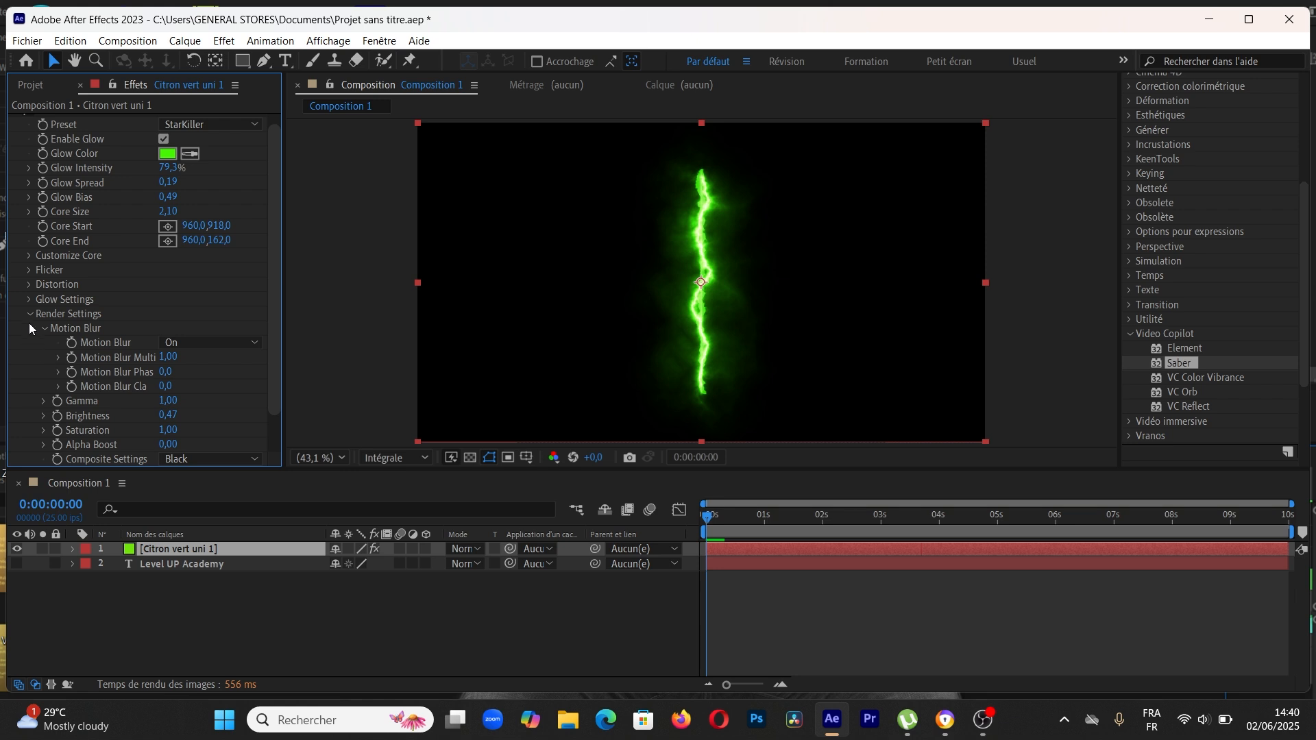
pyautogui.click(31, 313)
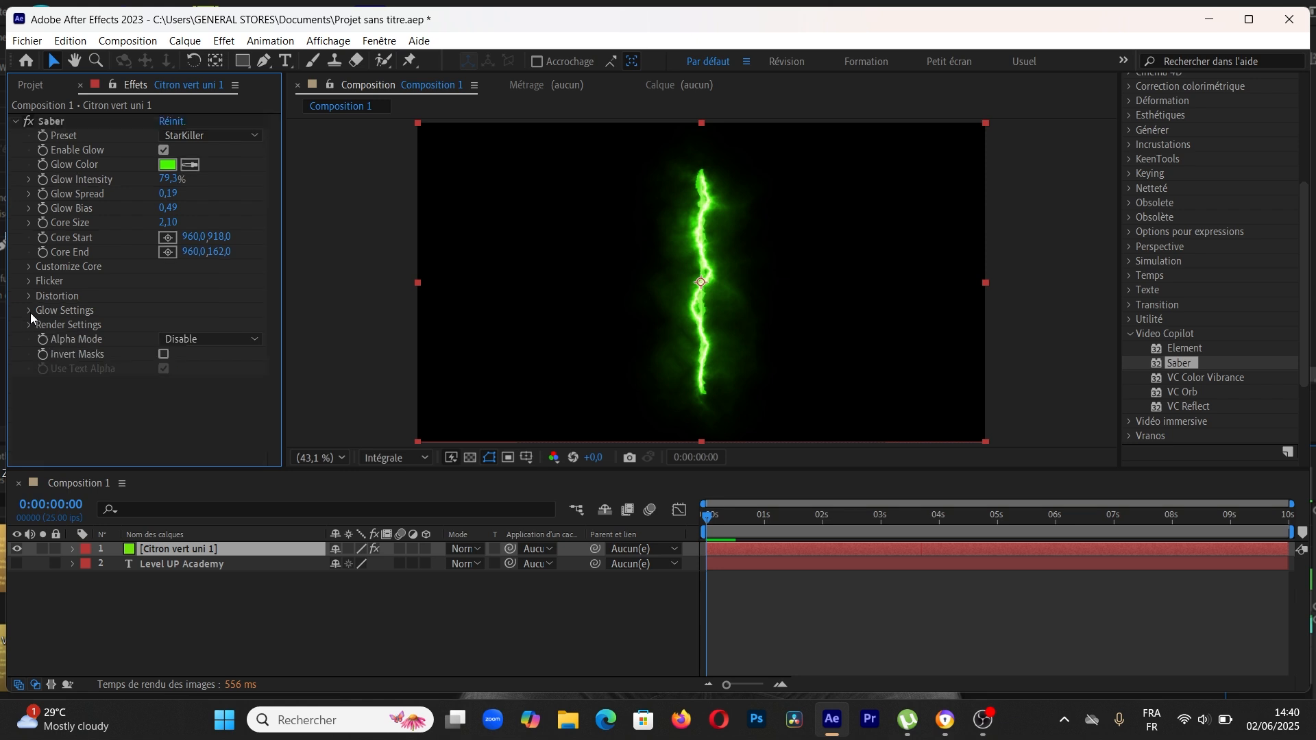
pyautogui.click(30, 327)
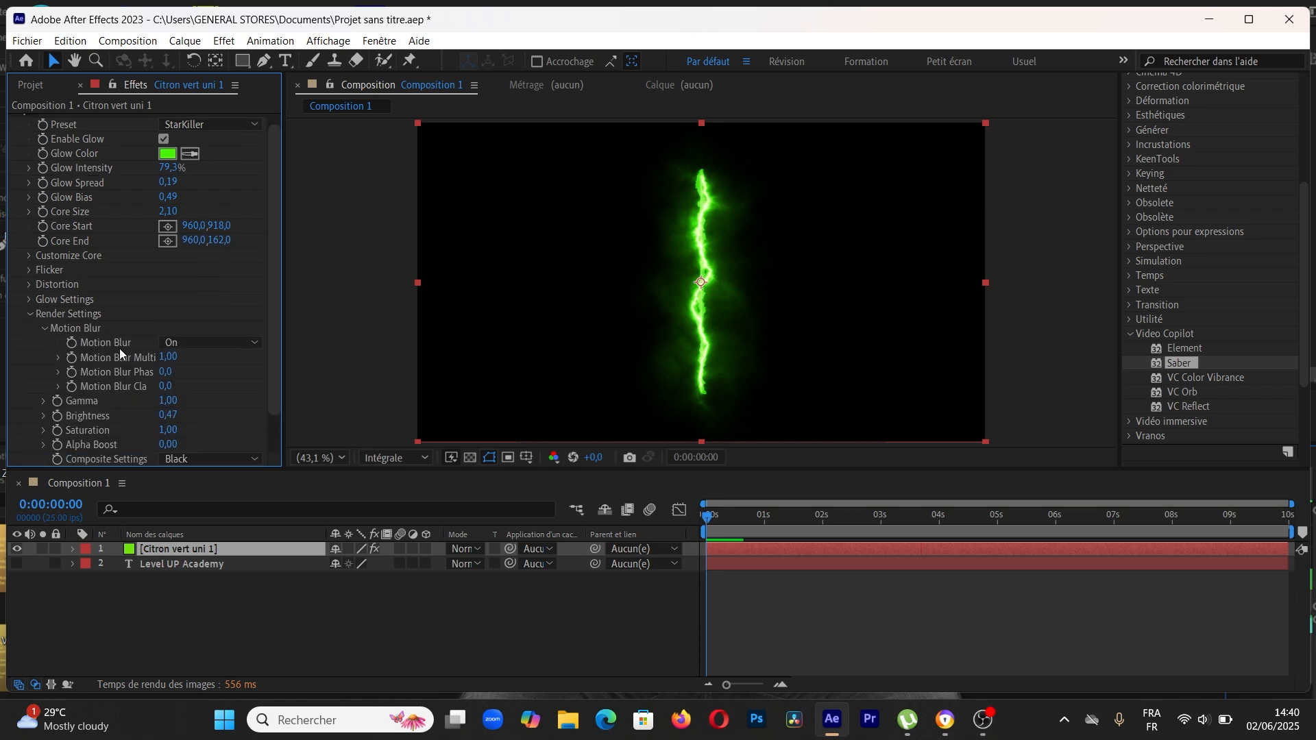
pyautogui.scroll(-1, 236, 360)
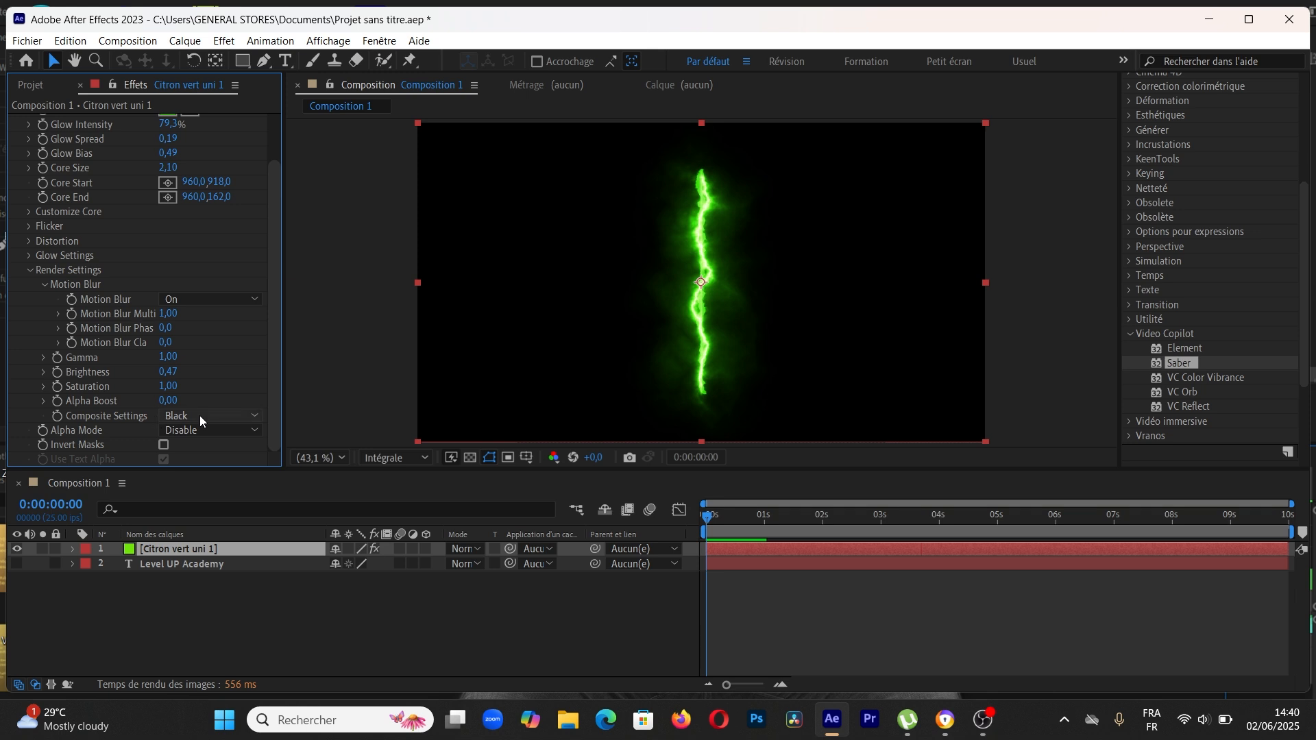
pyautogui.click(241, 418)
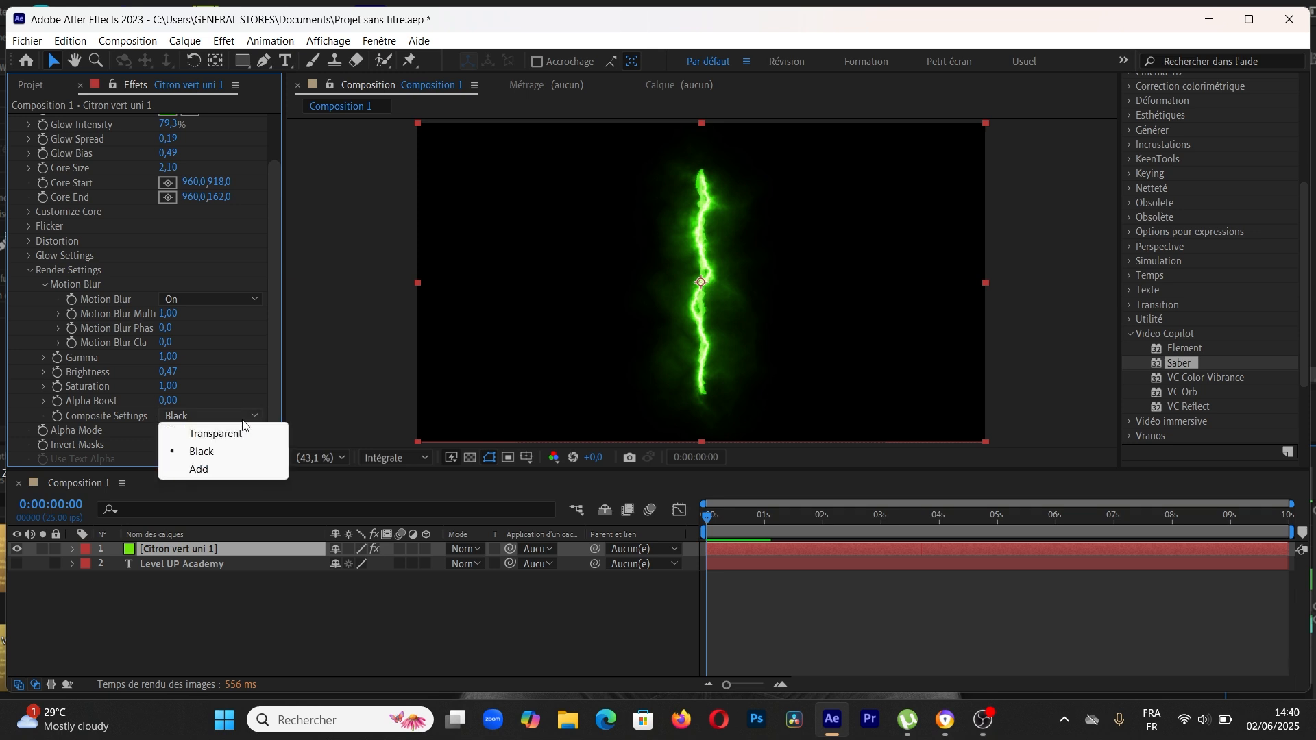
pyautogui.click(213, 471)
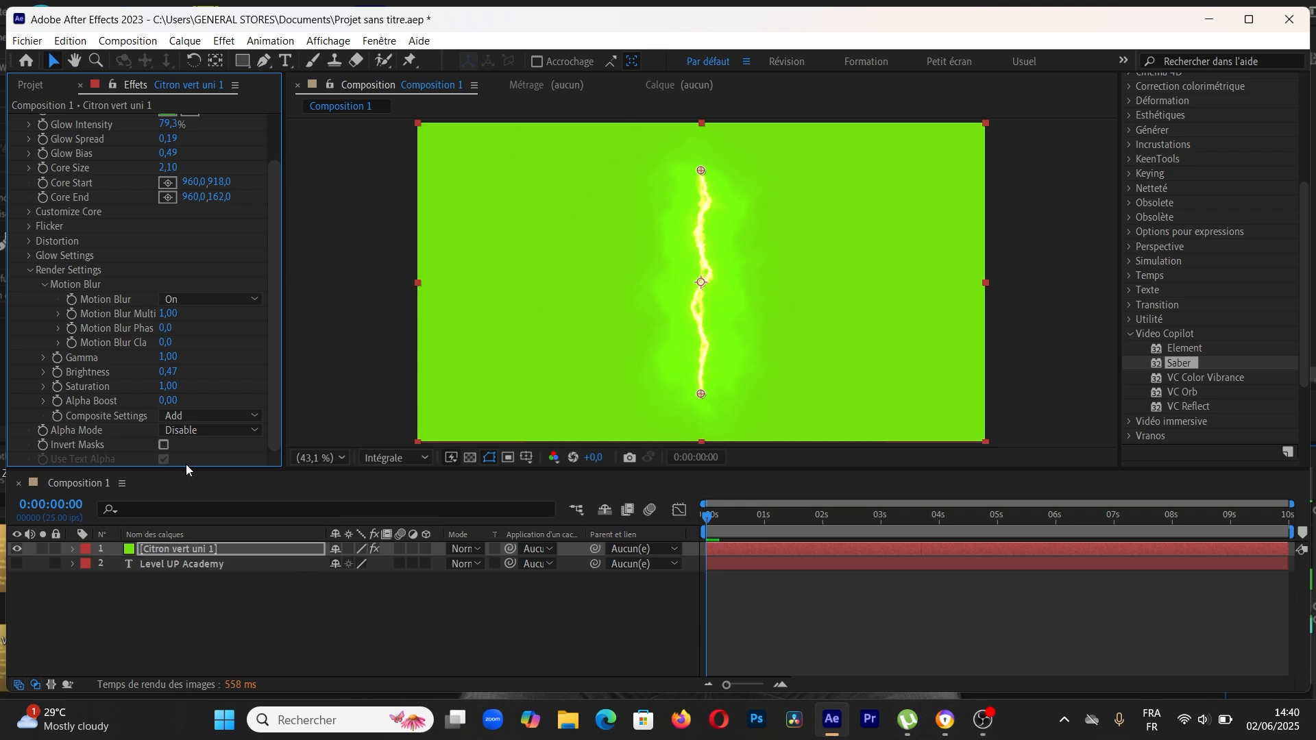
# Step: Try the Transparent composite setting on the Saber effect, and switch it back to Black
pyautogui.click(252, 415)
pyautogui.click(259, 433)
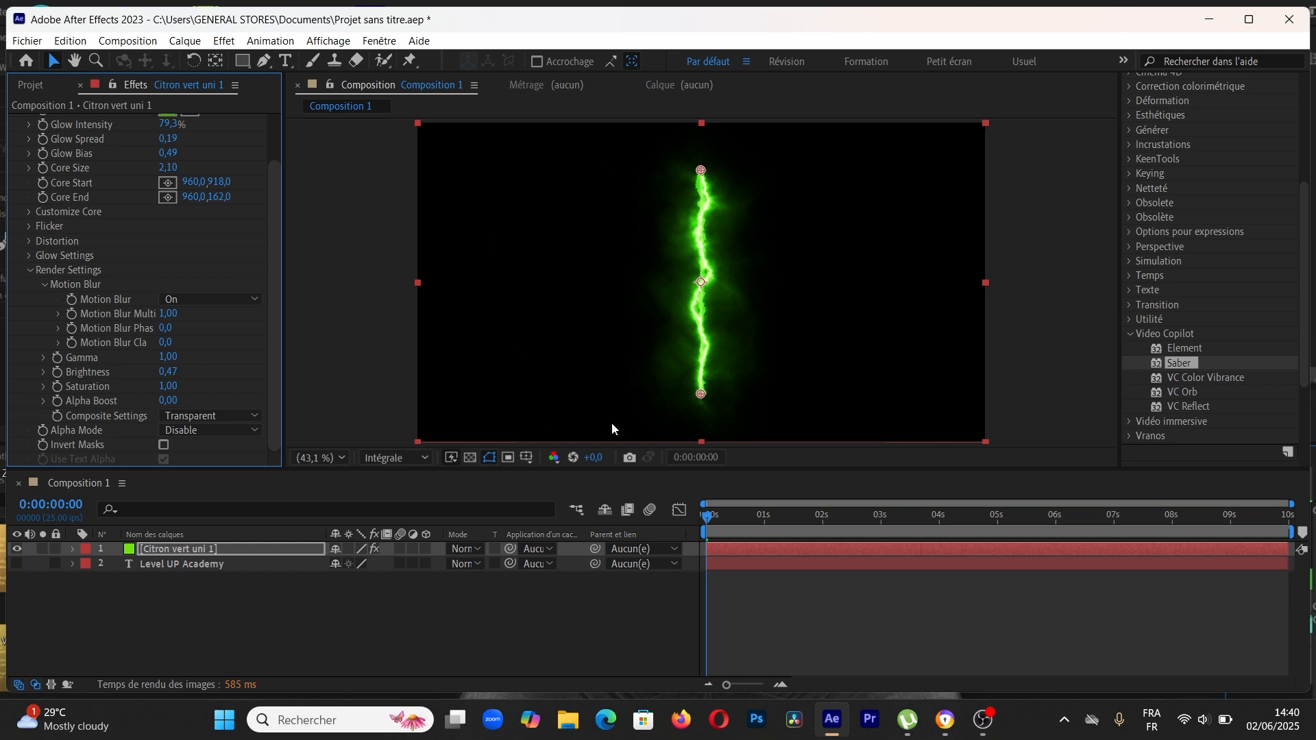
pyautogui.click(249, 415)
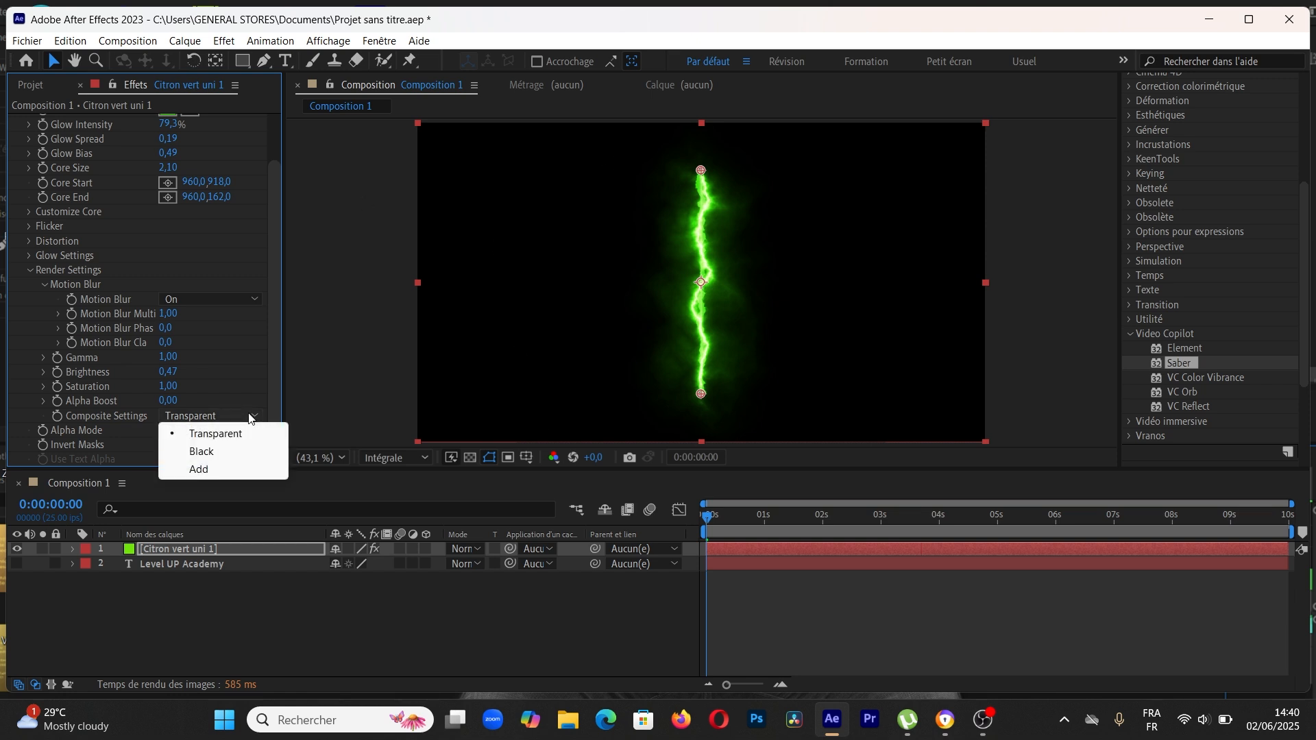
pyautogui.click(215, 638)
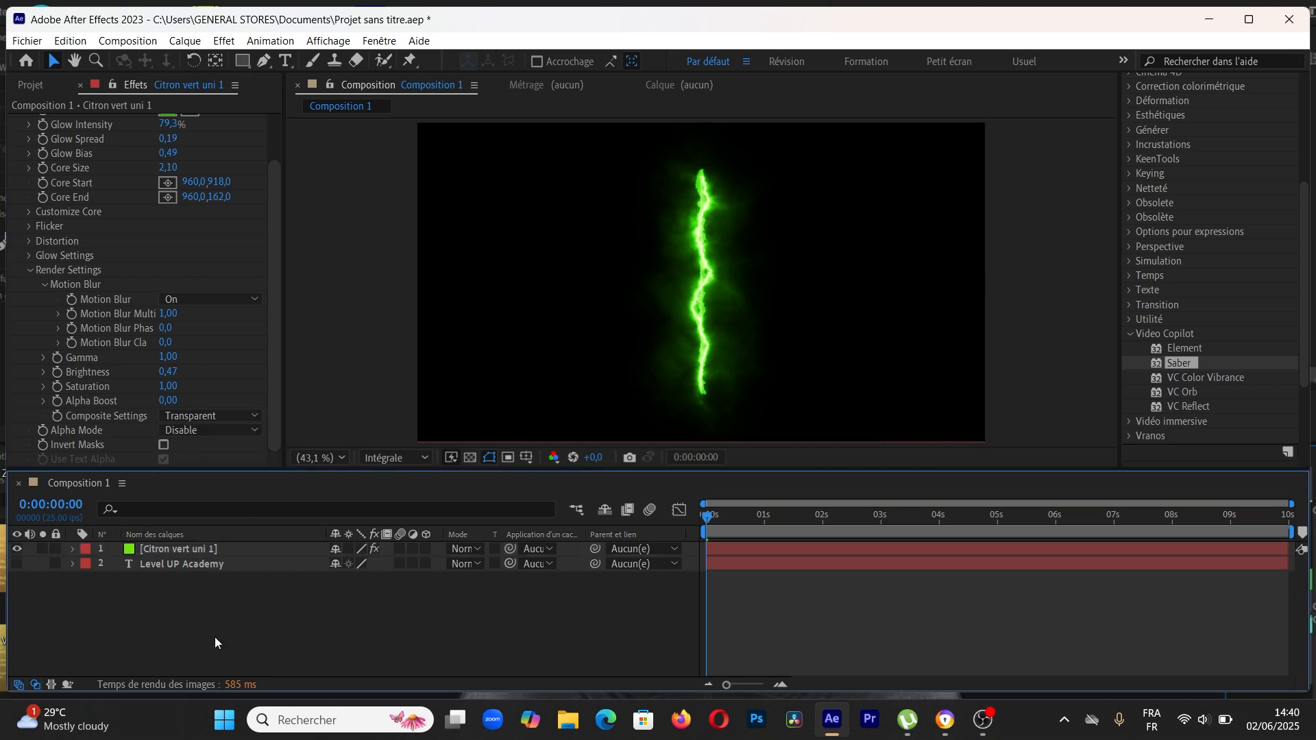
pyautogui.click(254, 417)
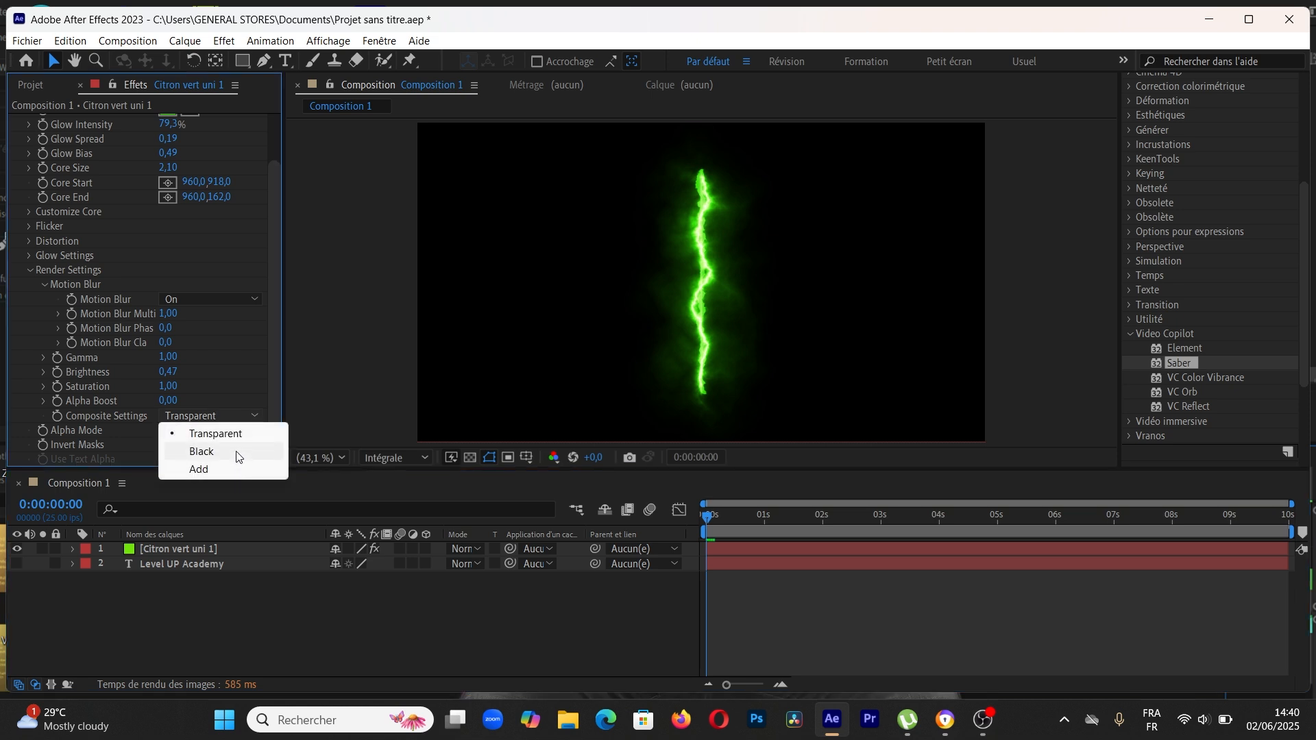
pyautogui.click(237, 451)
# Step: Make the "Level UP Academy" text layer visible and set the Saber effect's Composite Settings to Transparent
pyautogui.click(17, 564)
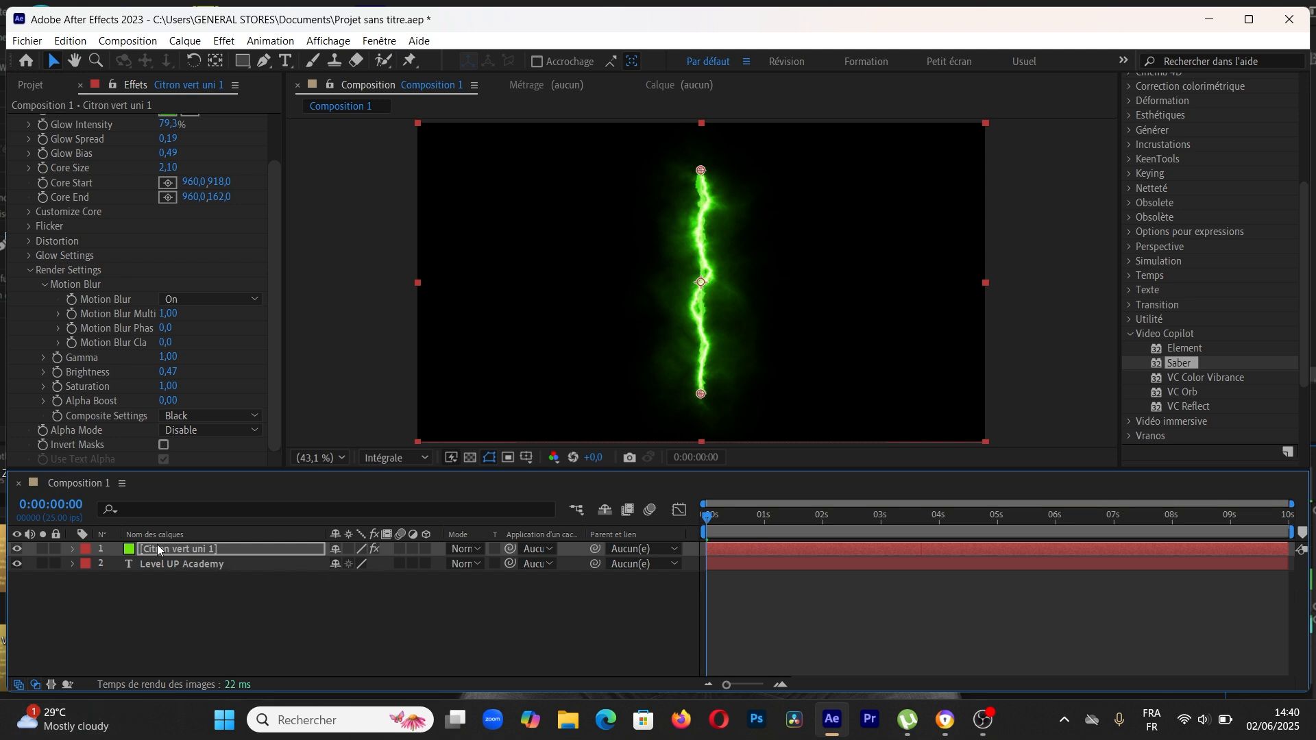
pyautogui.click(254, 416)
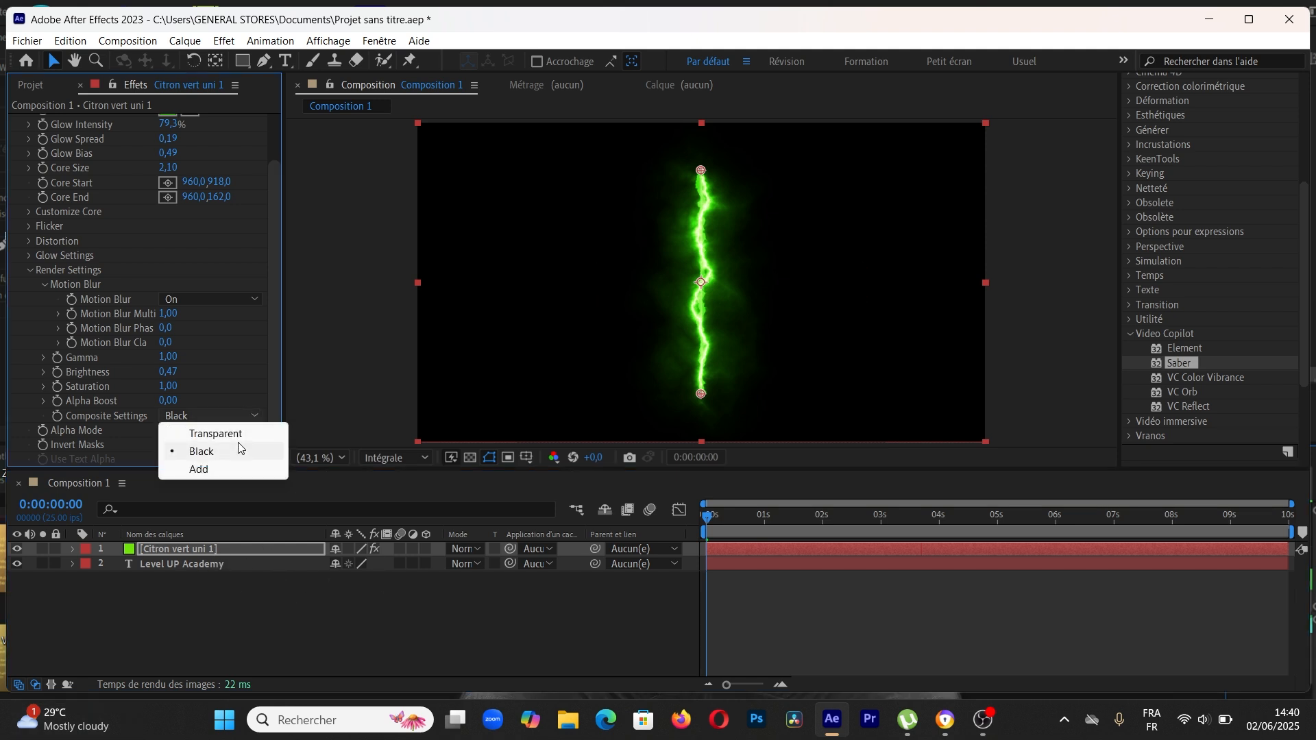
pyautogui.click(241, 431)
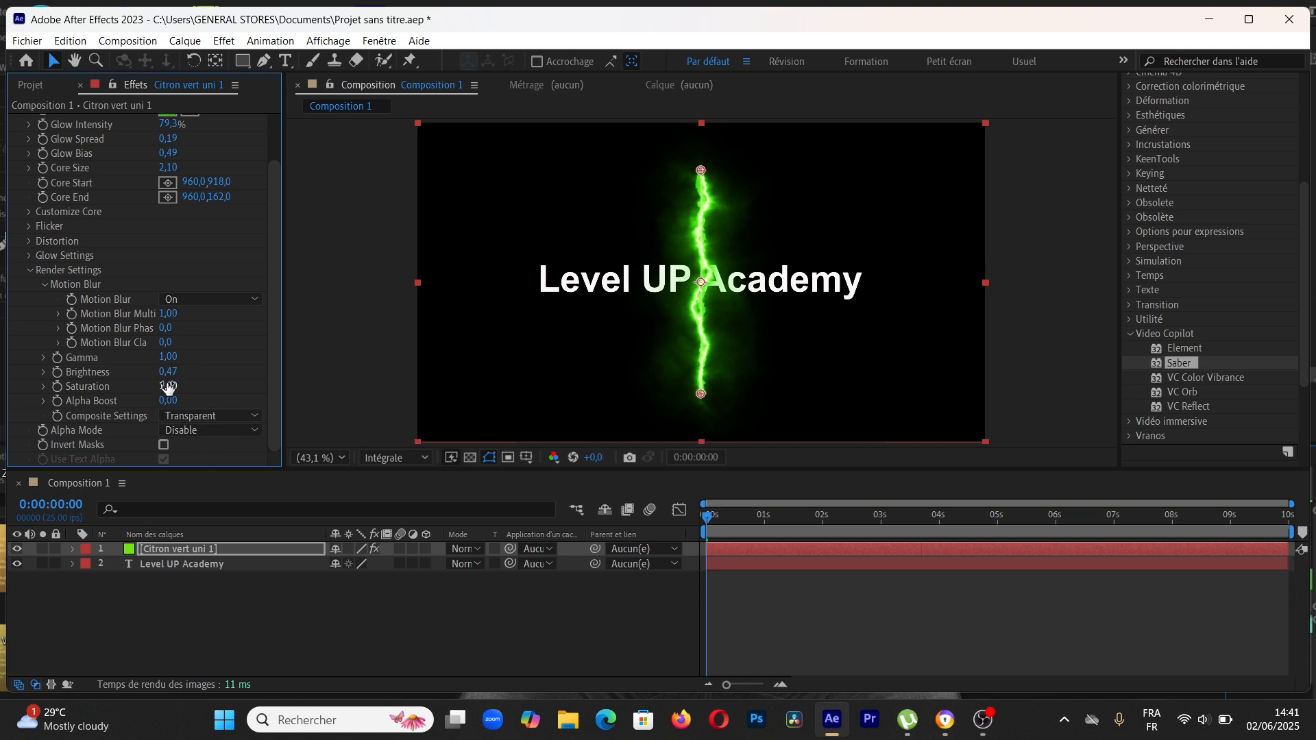
# Step: Set Brightness to 0.51, Saturation to 1.79 and Alpha Boost to 0.54 in Saber's render settings
pyautogui.moveTo(167, 372); pyautogui.dragTo(244, 395)
pyautogui.moveTo(163, 406); pyautogui.dragTo(210, 397)
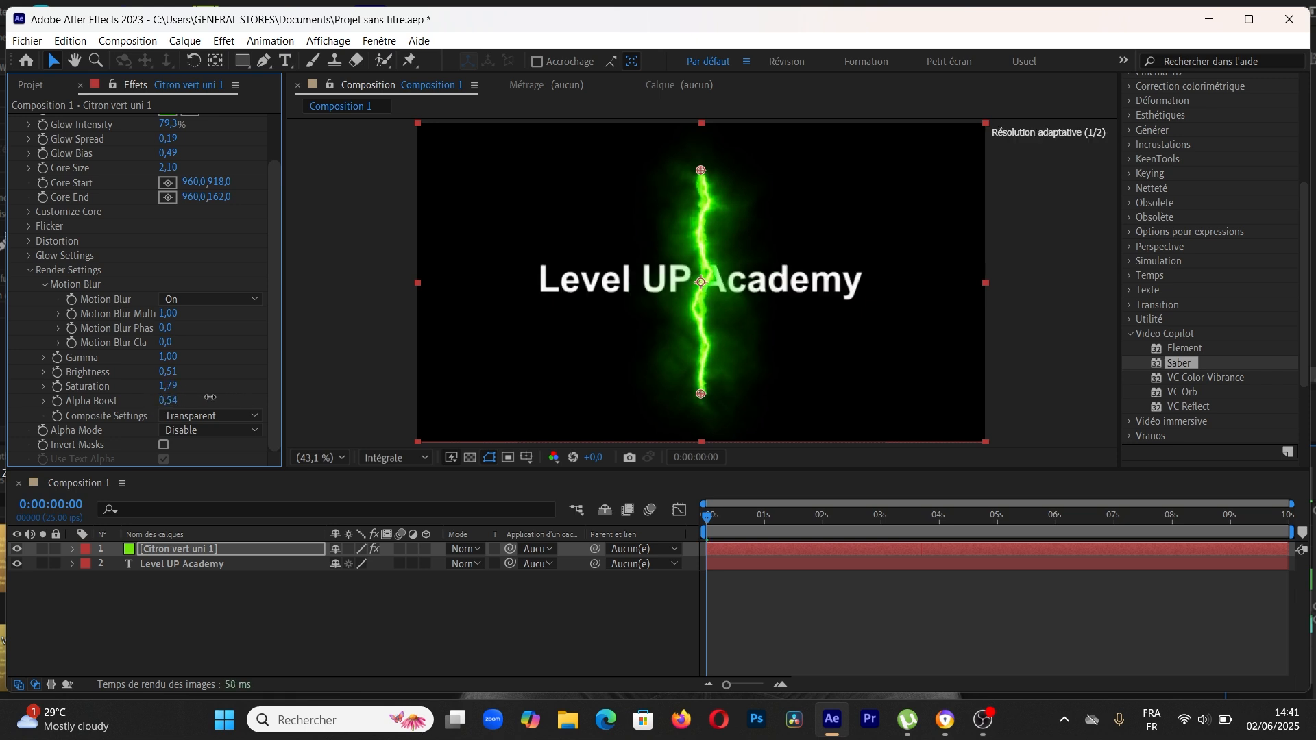
pyautogui.click(44, 285)
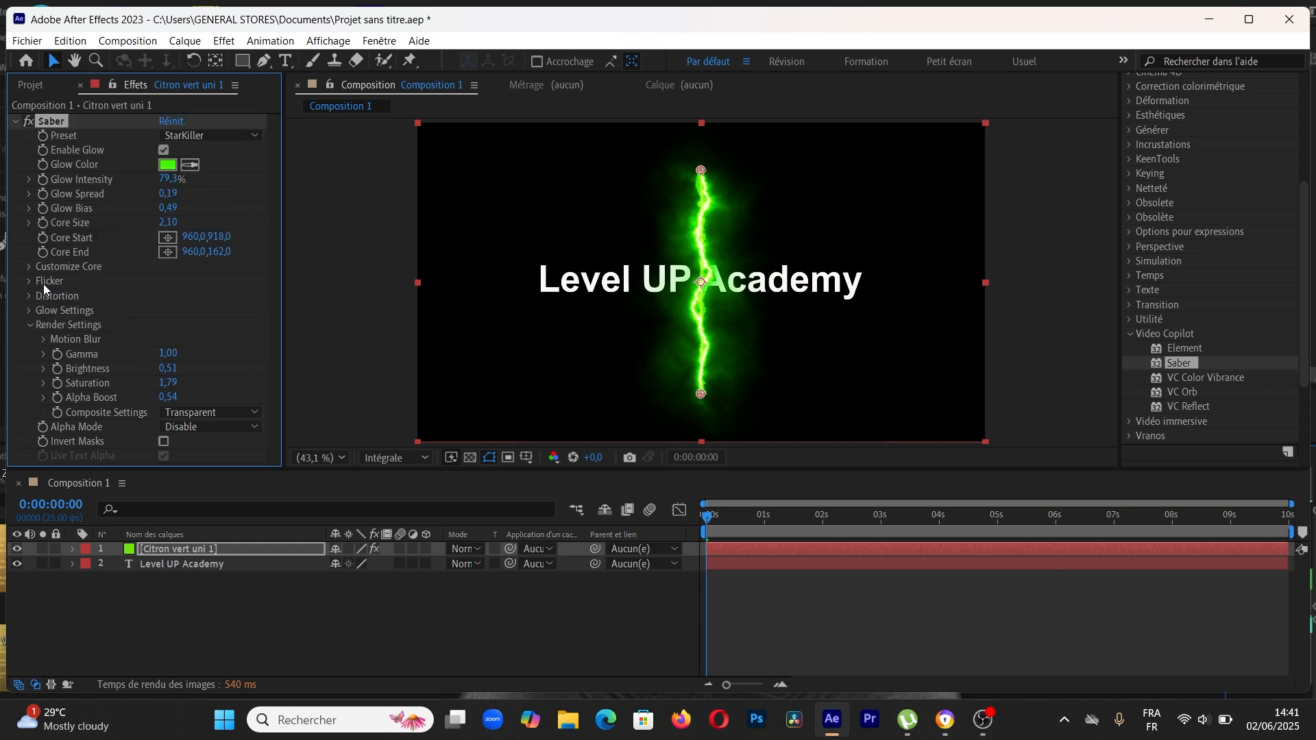
pyautogui.click(26, 323)
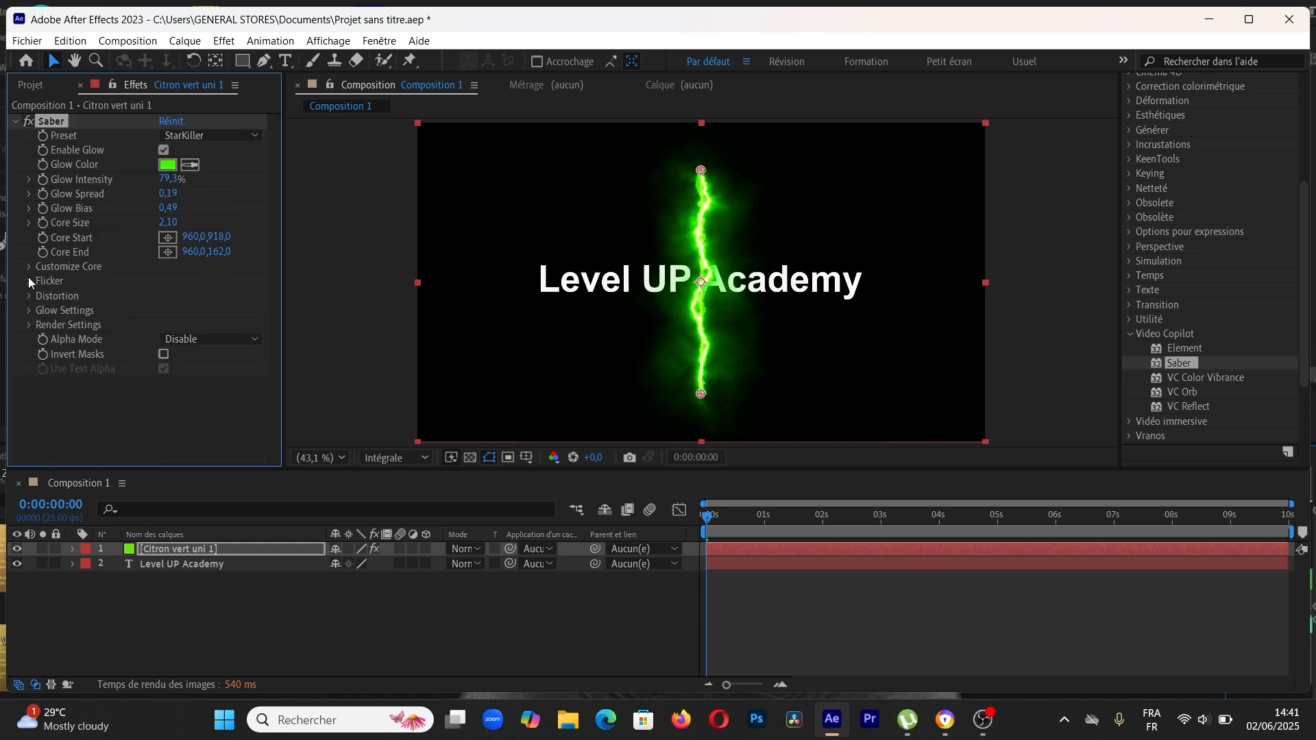
# Step: Set Saber's Flicker Intensity to 15% and Flicker Speed to 15.80, and preview the animation from the start
pyautogui.click(29, 282)
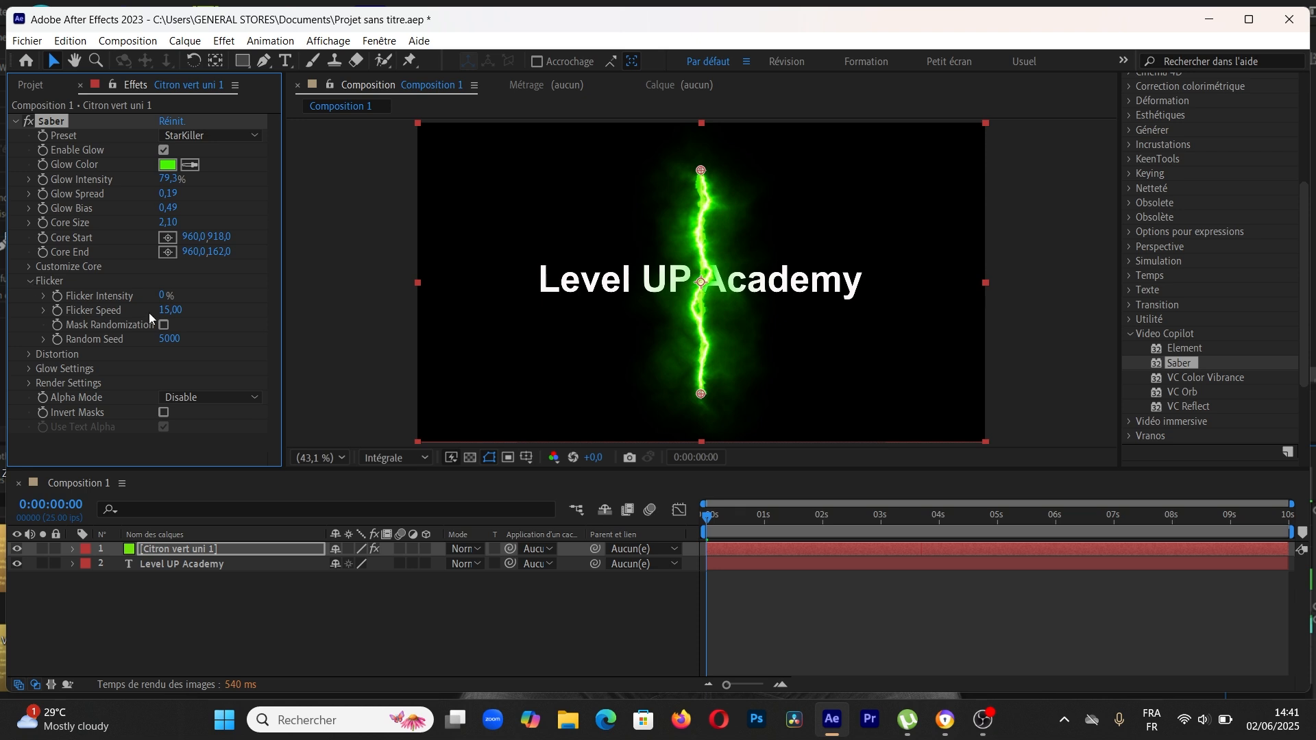
pyautogui.moveTo(169, 310)
pyautogui.mouseDown()
pyautogui.moveTo(196, 299)
pyautogui.moveTo(180, 301)
pyautogui.mouseUp()
pyautogui.press('space')
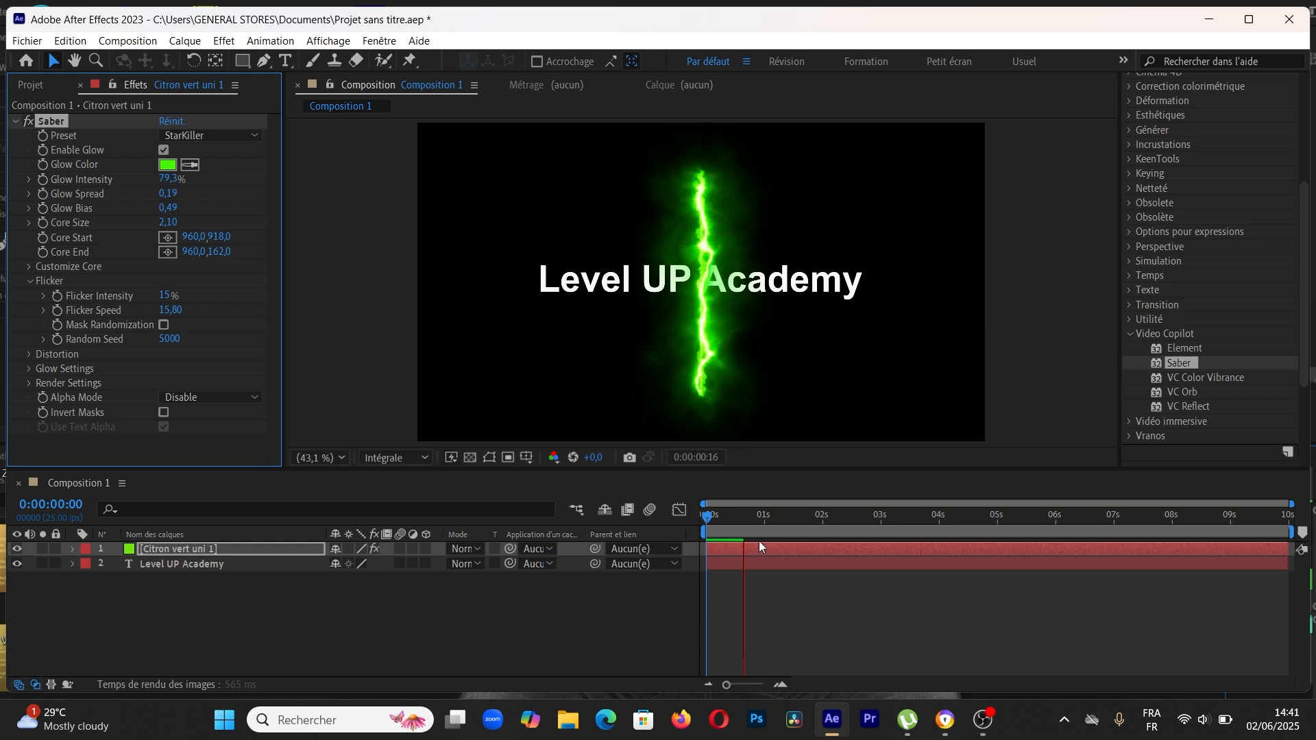
pyautogui.click(665, 515)
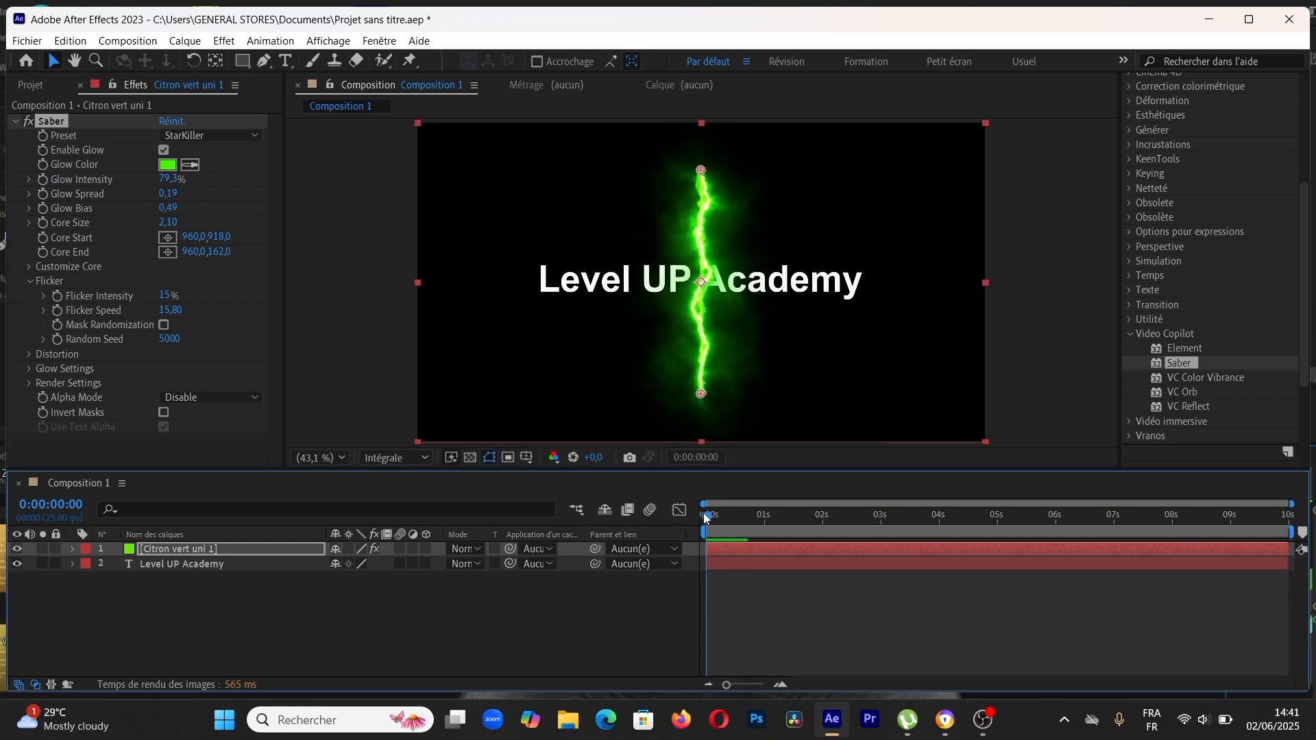
pyautogui.press('space')
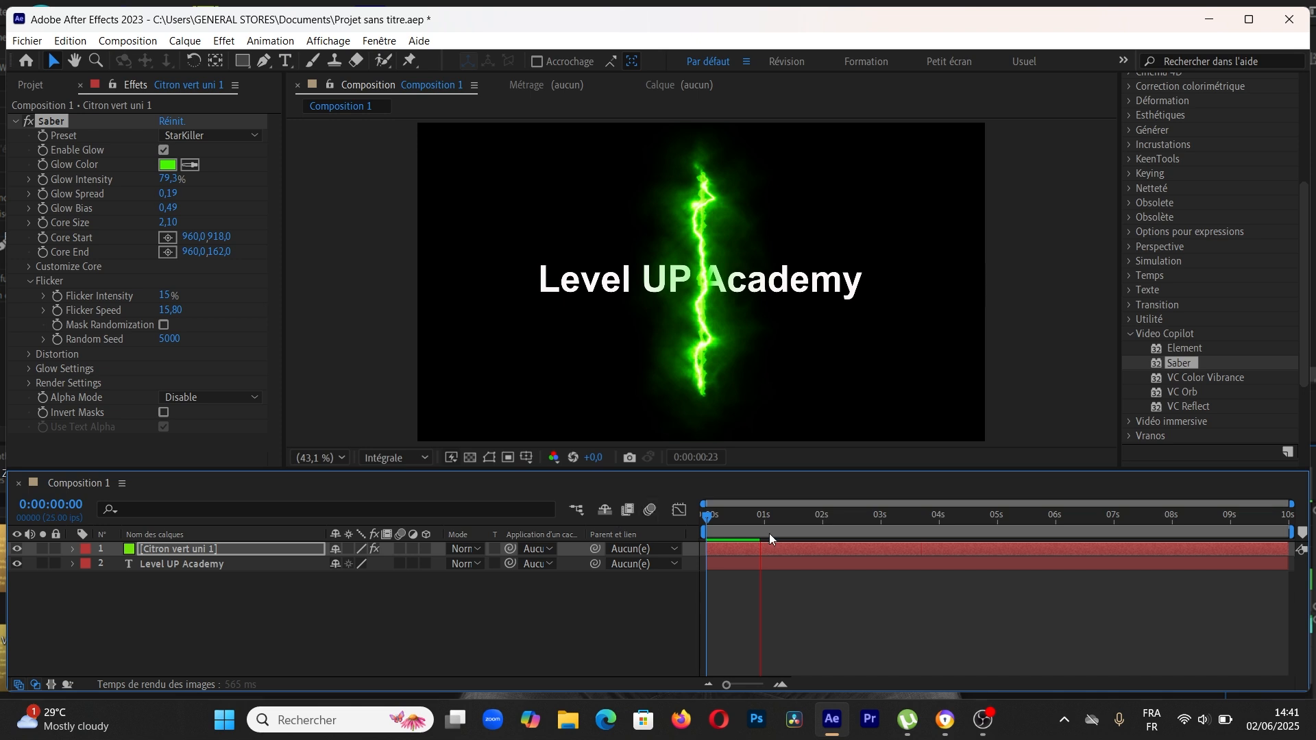
# Step: Shorten the work area to end just past 1 second and preview that range
pyautogui.moveTo(1272, 529); pyautogui.dragTo(780, 529)
pyautogui.click(489, 457)
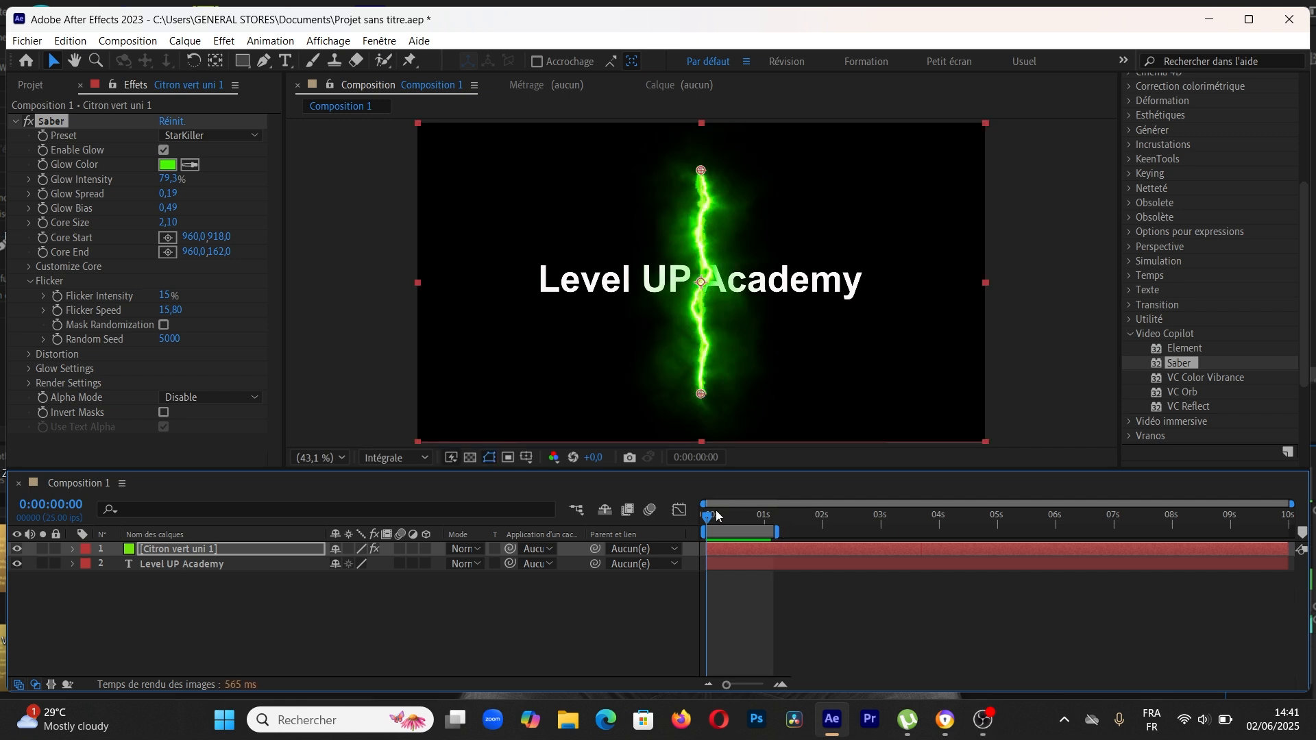
pyautogui.press('space')
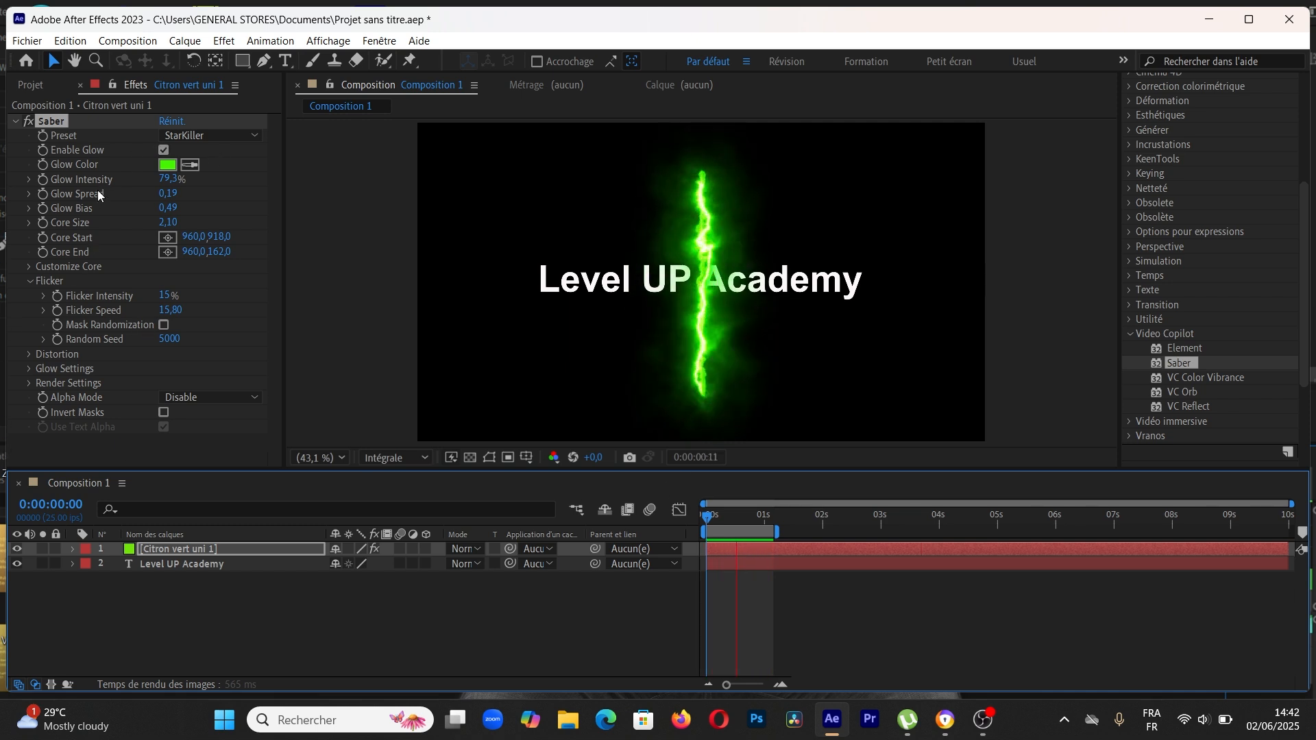
# Step: Tilt the saber beam diagonally across the title, with Core End at 1189.4, 166.6 and Core Start at 519.7, 904.1
pyautogui.click(29, 281)
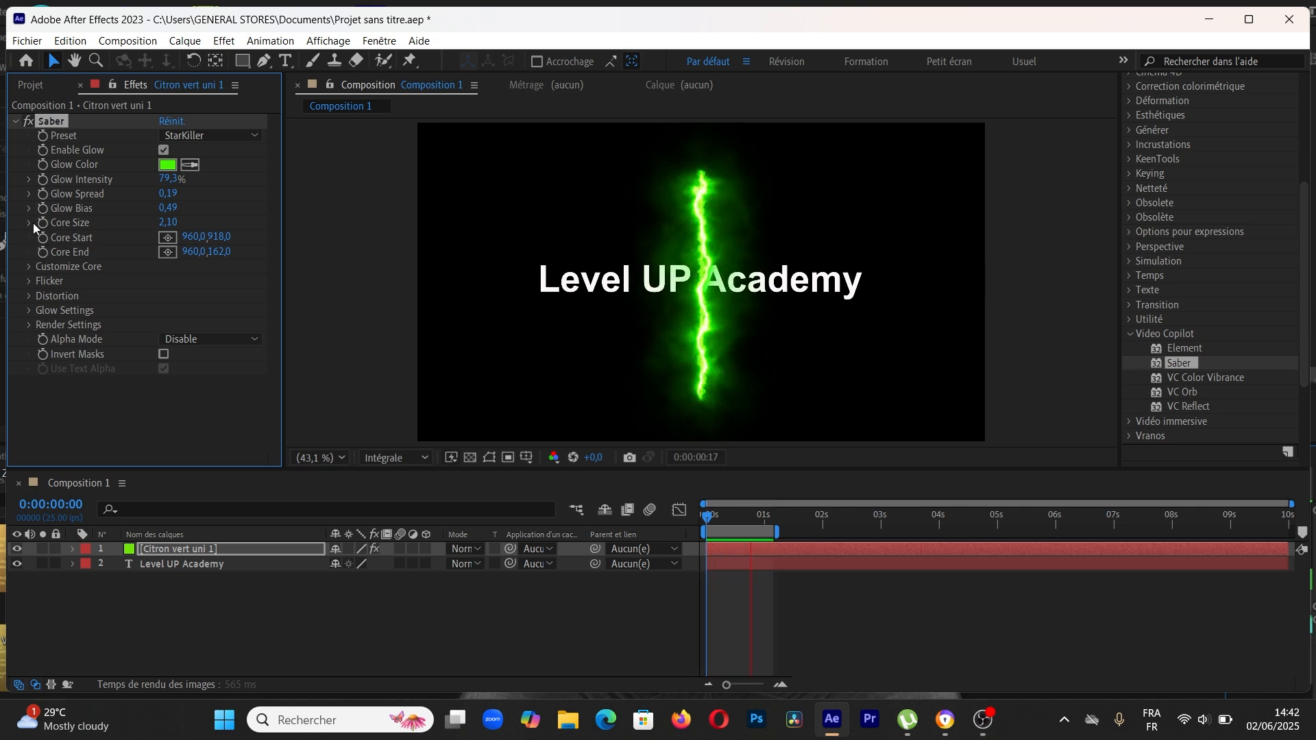
pyautogui.click(29, 267)
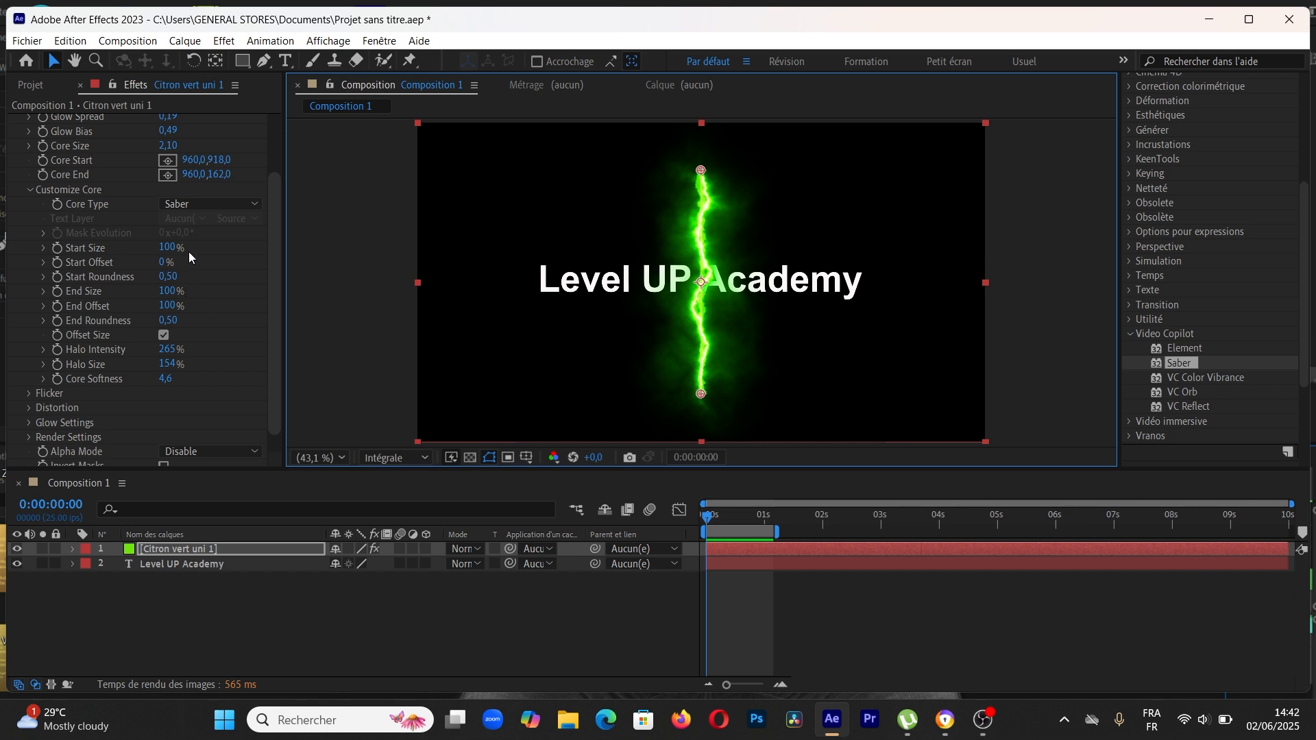
pyautogui.moveTo(700, 170); pyautogui.dragTo(723, 195)
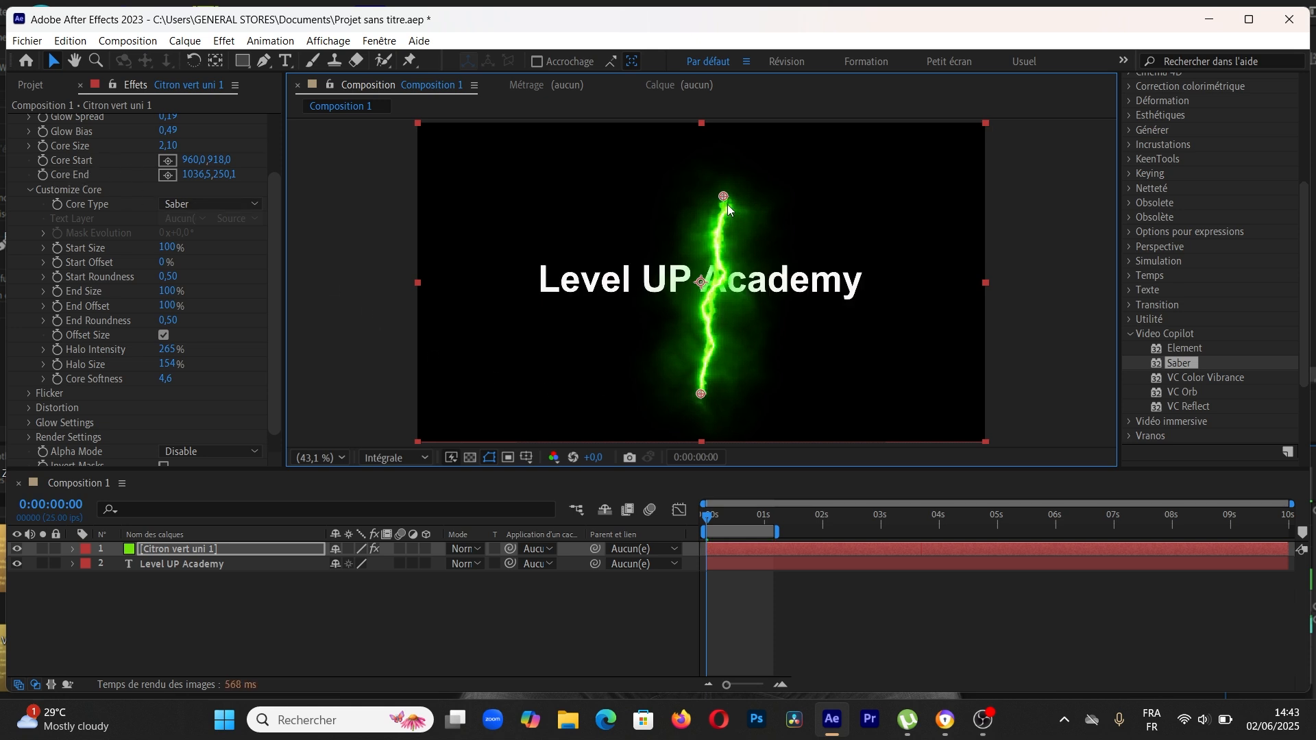
pyautogui.moveTo(722, 196); pyautogui.dragTo(769, 171)
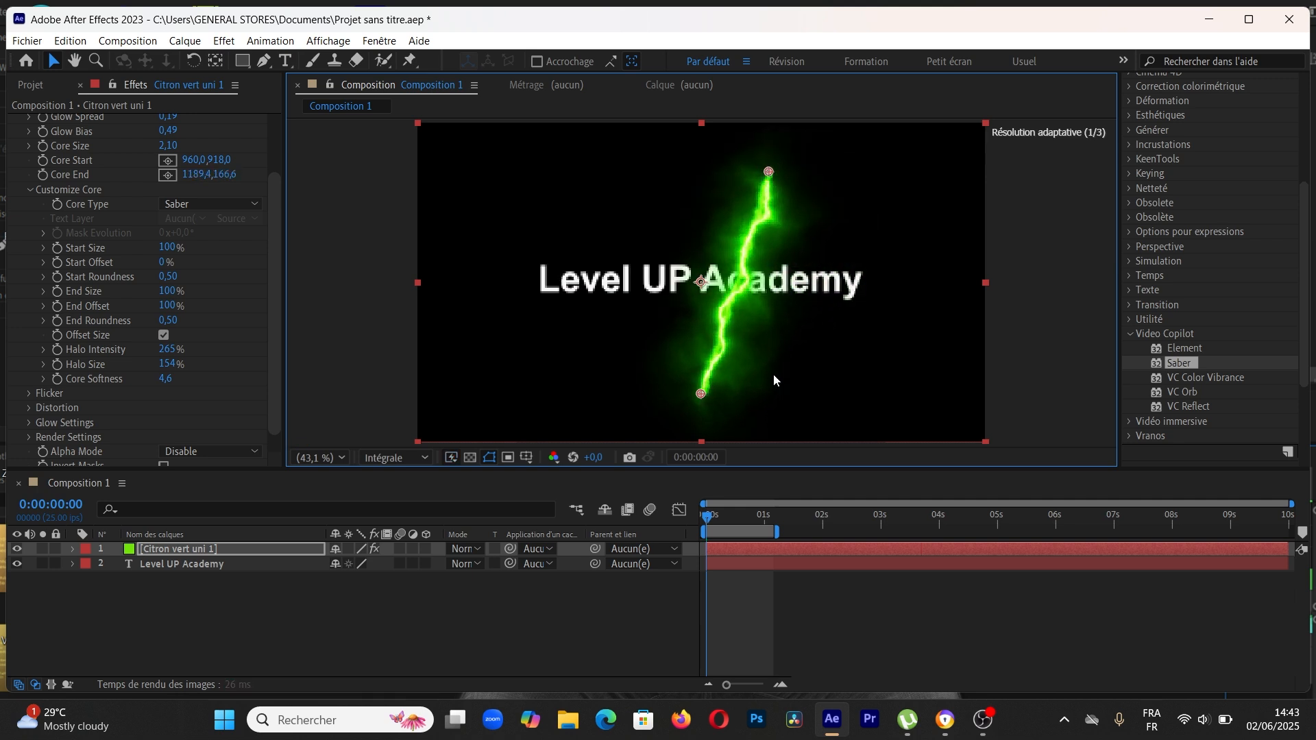
pyautogui.moveTo(701, 396); pyautogui.dragTo(571, 390)
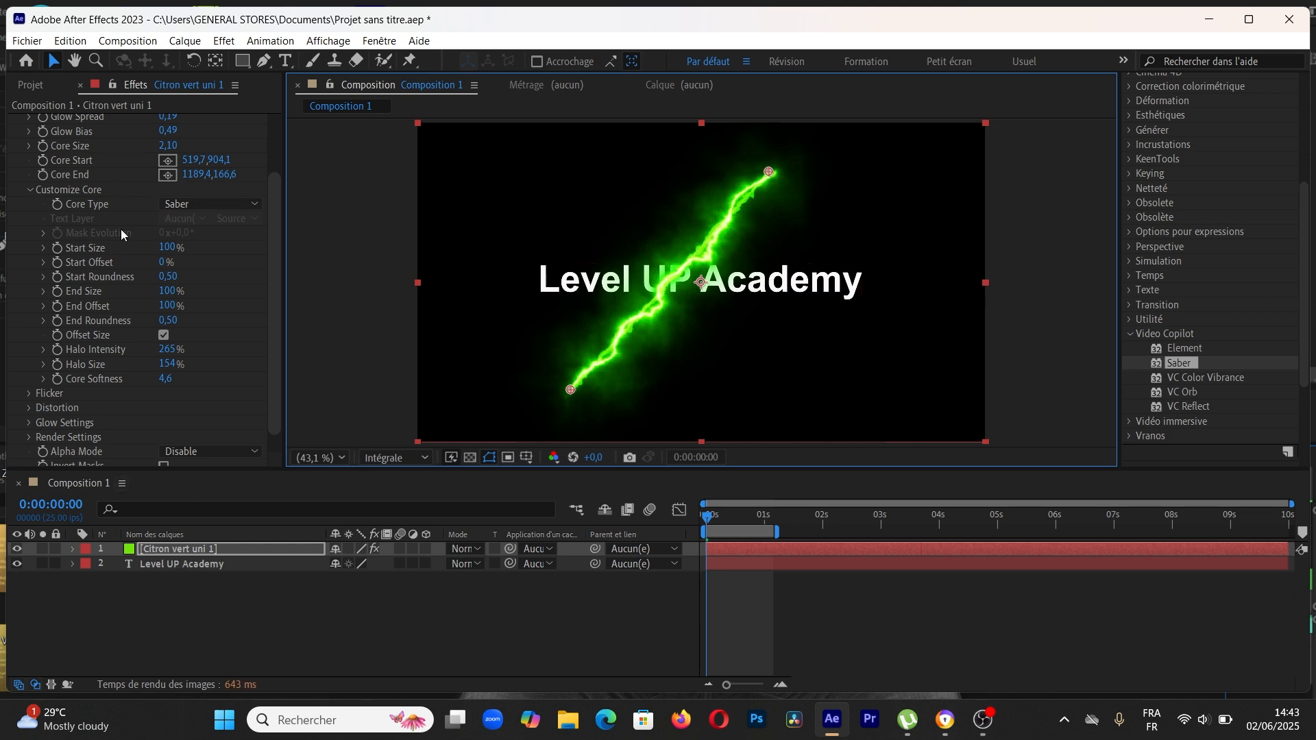
# Step: Try Saber's Text Layer core option, and set the Core Type to Layer Masks
pyautogui.click(255, 206)
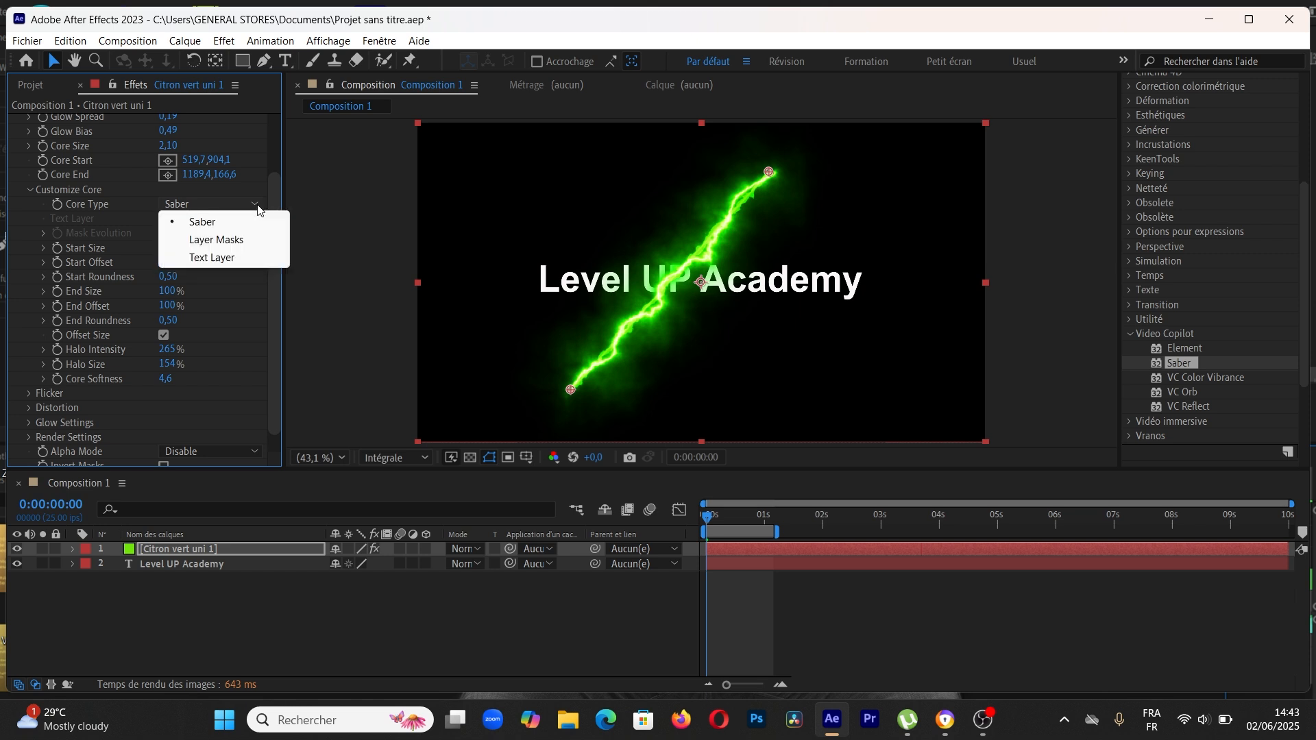
pyautogui.click(237, 239)
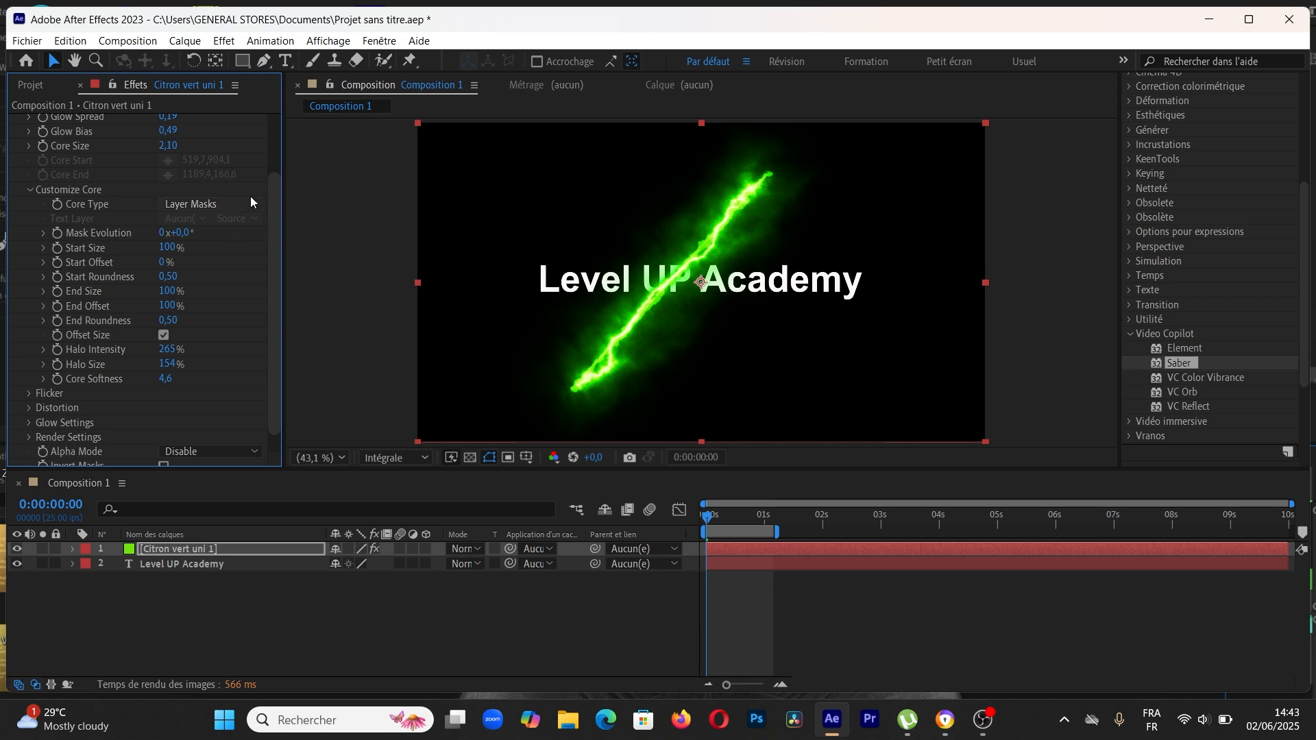
pyautogui.click(255, 204)
pyautogui.click(227, 256)
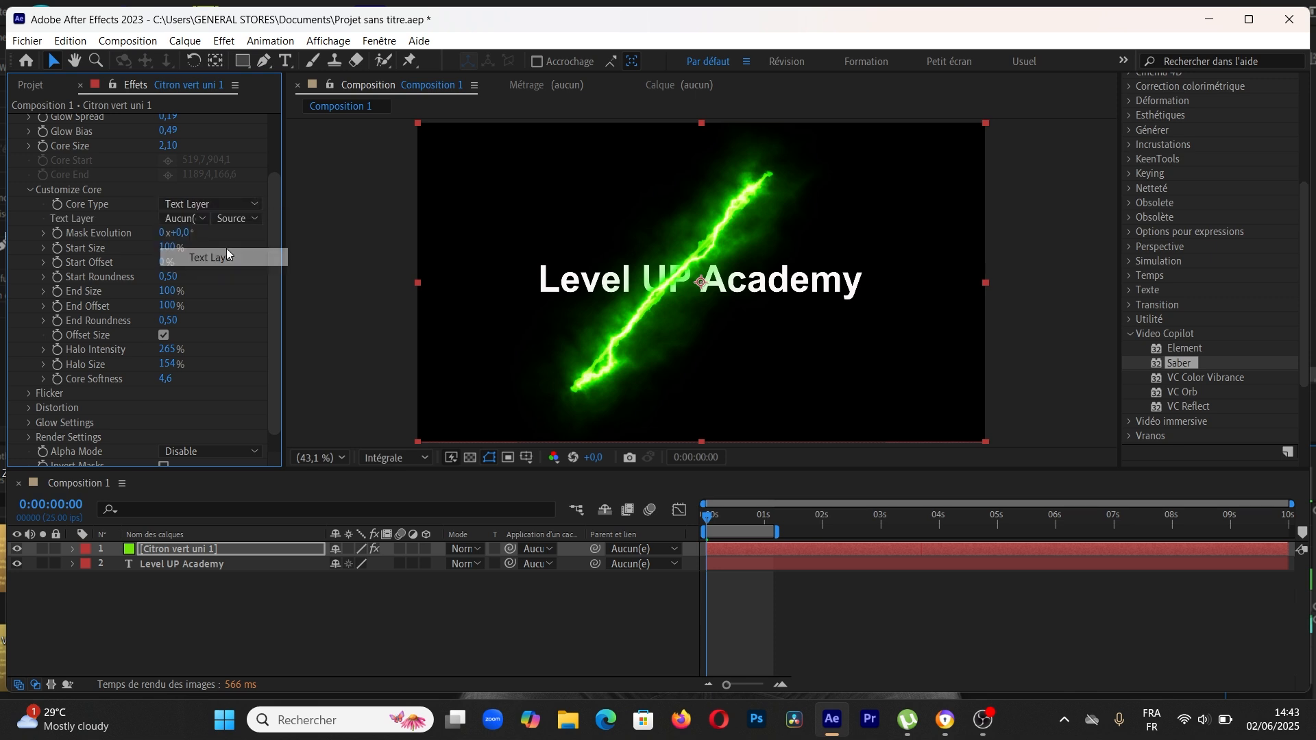
pyautogui.click(247, 205)
pyautogui.click(246, 239)
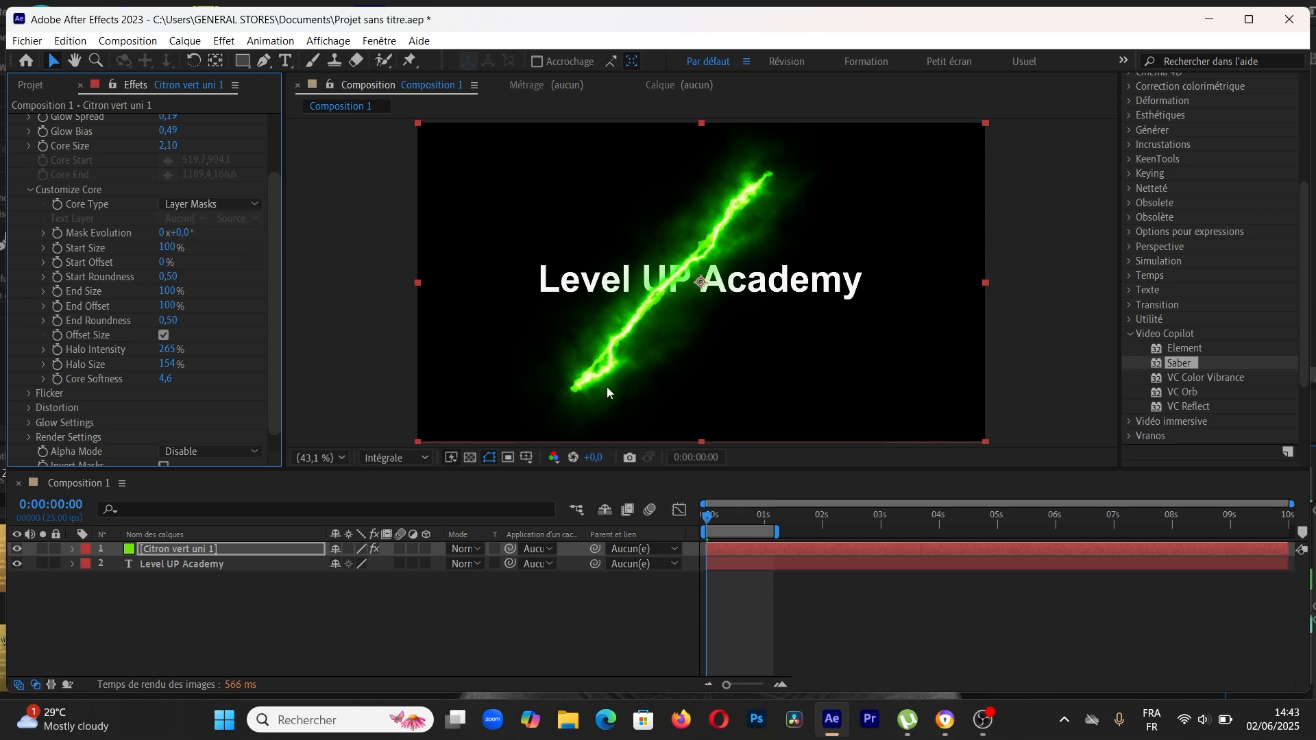
# Step: Draw a large irregular closed mask around the title on the Citron vert uni 1 layer with the Pen tool
pyautogui.click(230, 547)
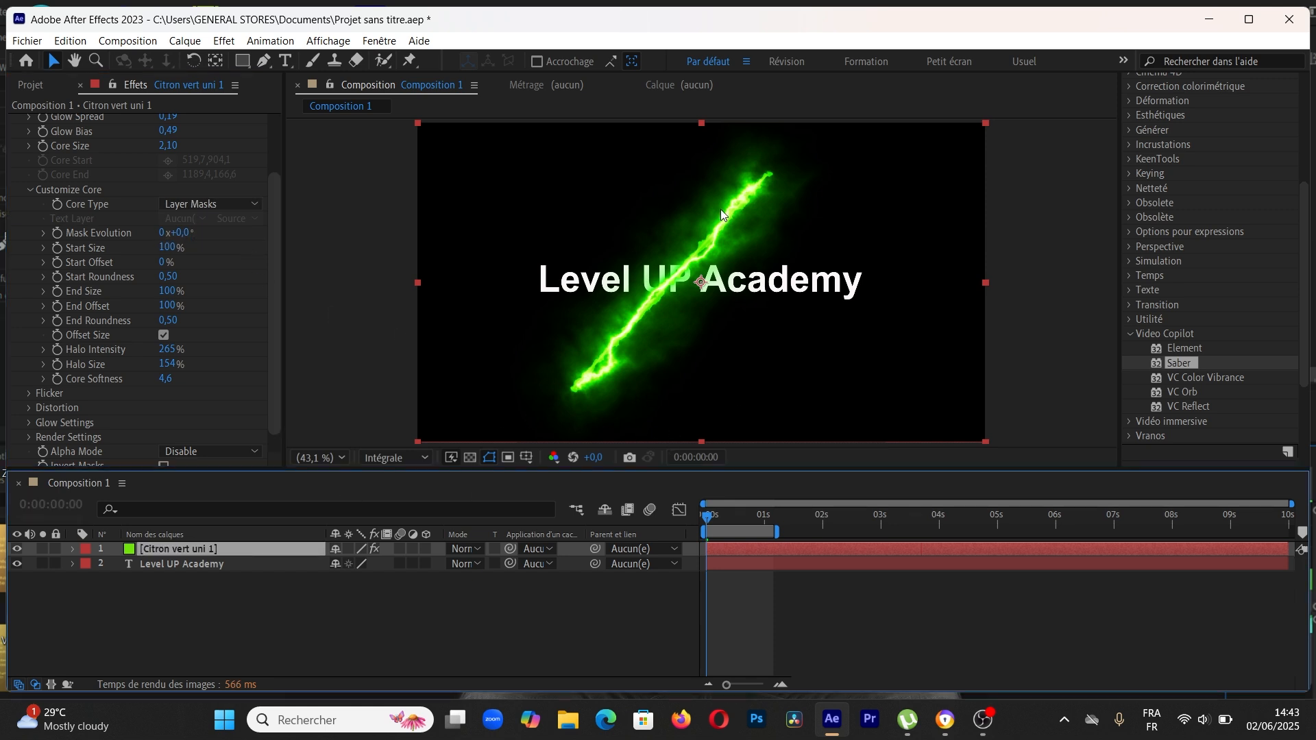
pyautogui.click(265, 60)
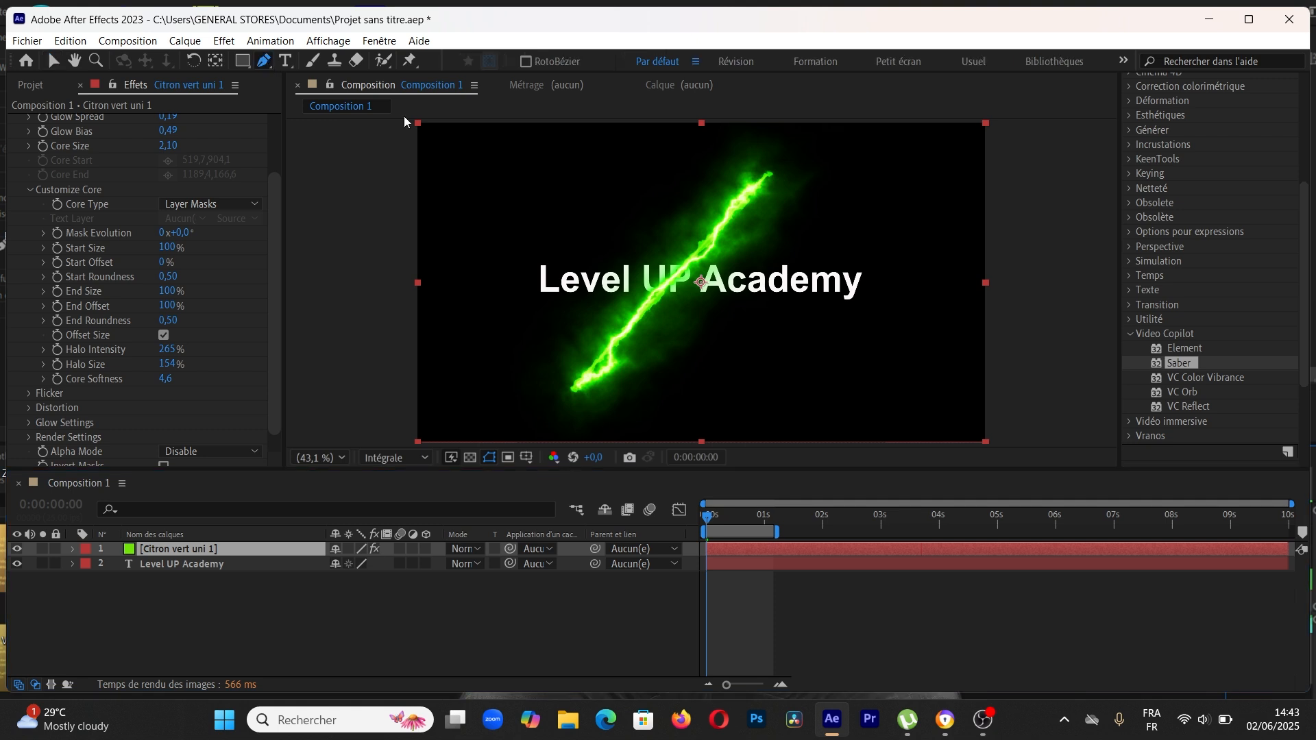
pyautogui.click(542, 163)
pyautogui.click(602, 281)
pyautogui.click(676, 369)
pyautogui.click(821, 394)
pyautogui.moveTo(885, 294); pyautogui.dragTo(887, 234)
pyautogui.click(877, 180)
pyautogui.click(752, 156)
pyautogui.moveTo(698, 153); pyautogui.dragTo(570, 148)
pyautogui.click(543, 162)
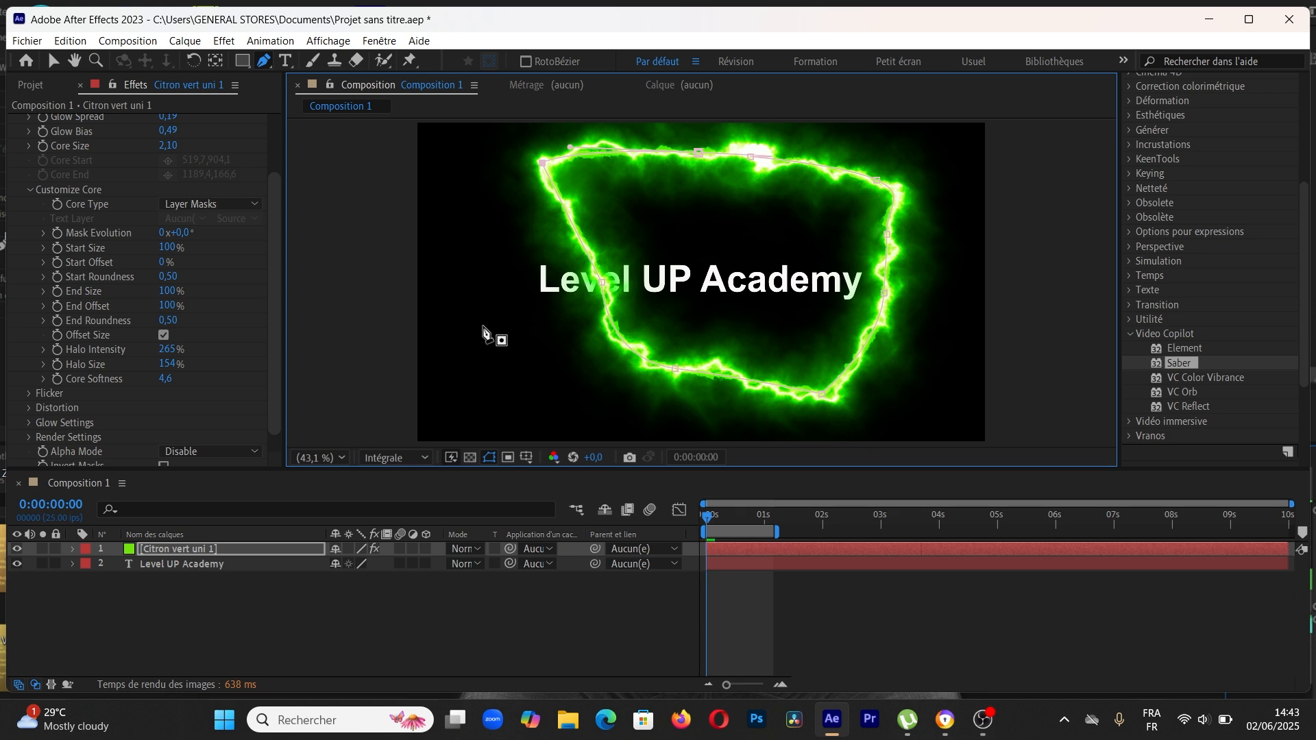
# Step: Draw a narrow, tall closed mask beside the start of the title on the same solid layer
pyautogui.click(475, 381)
pyautogui.click(501, 255)
pyautogui.click(489, 192)
pyautogui.click(464, 242)
pyautogui.click(453, 310)
pyautogui.click(476, 381)
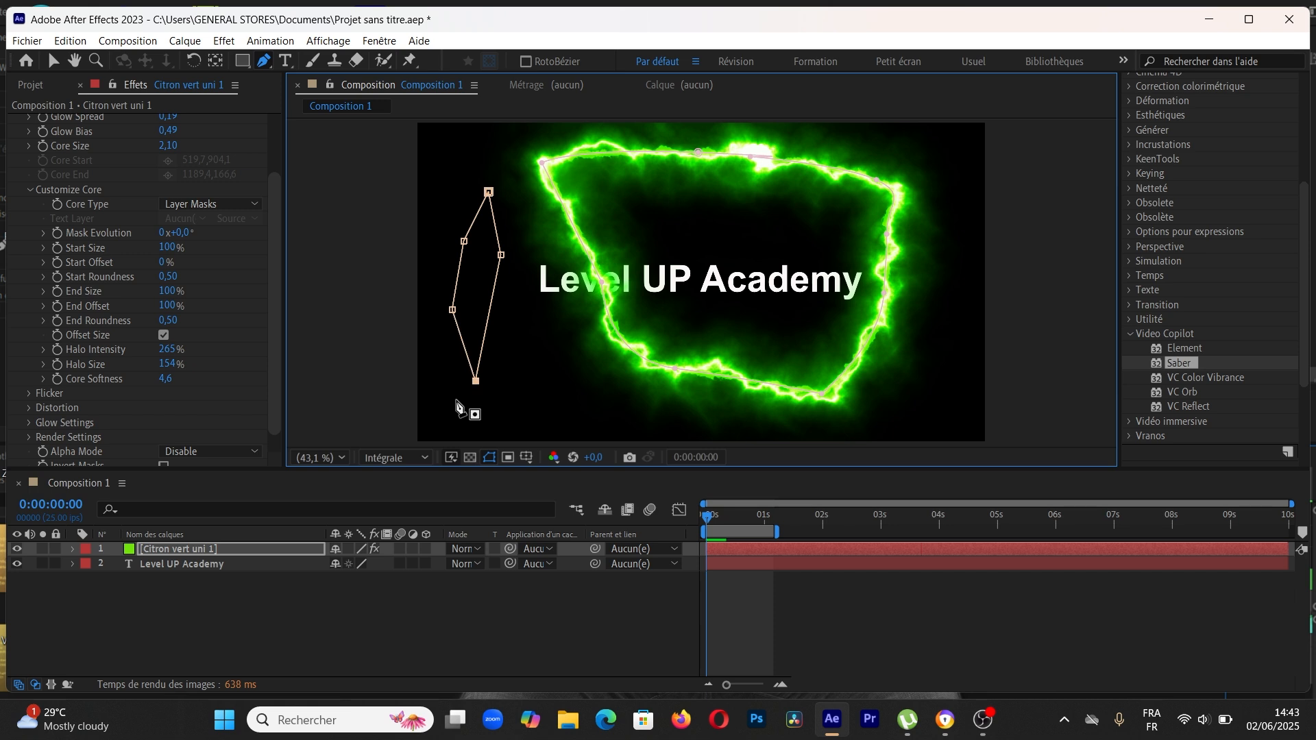
# Step: Draw a third closed mask with curved lower edges, overlapping the end of the title and the large mask
pyautogui.click(947, 180)
pyautogui.click(860, 249)
pyautogui.click(774, 321)
pyautogui.click(791, 388)
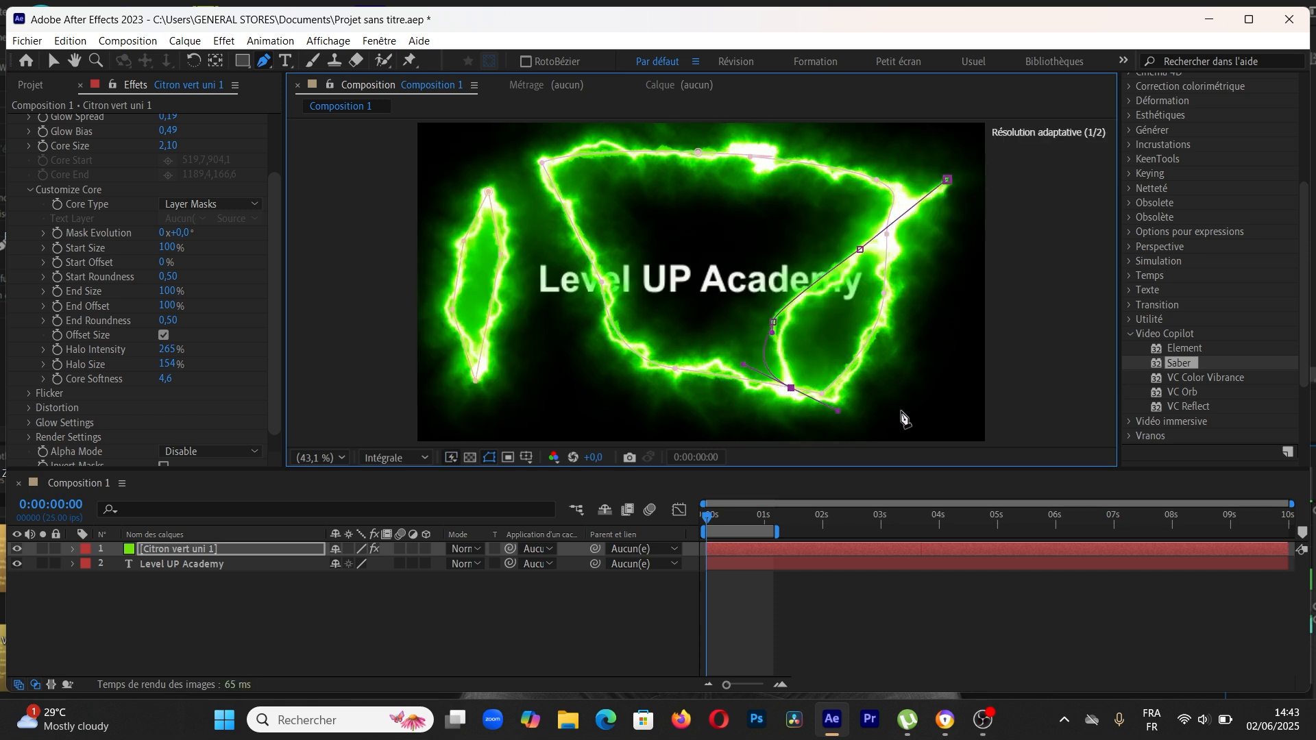
pyautogui.moveTo(901, 411); pyautogui.dragTo(939, 380)
pyautogui.click(946, 367)
pyautogui.click(953, 258)
pyautogui.click(948, 179)
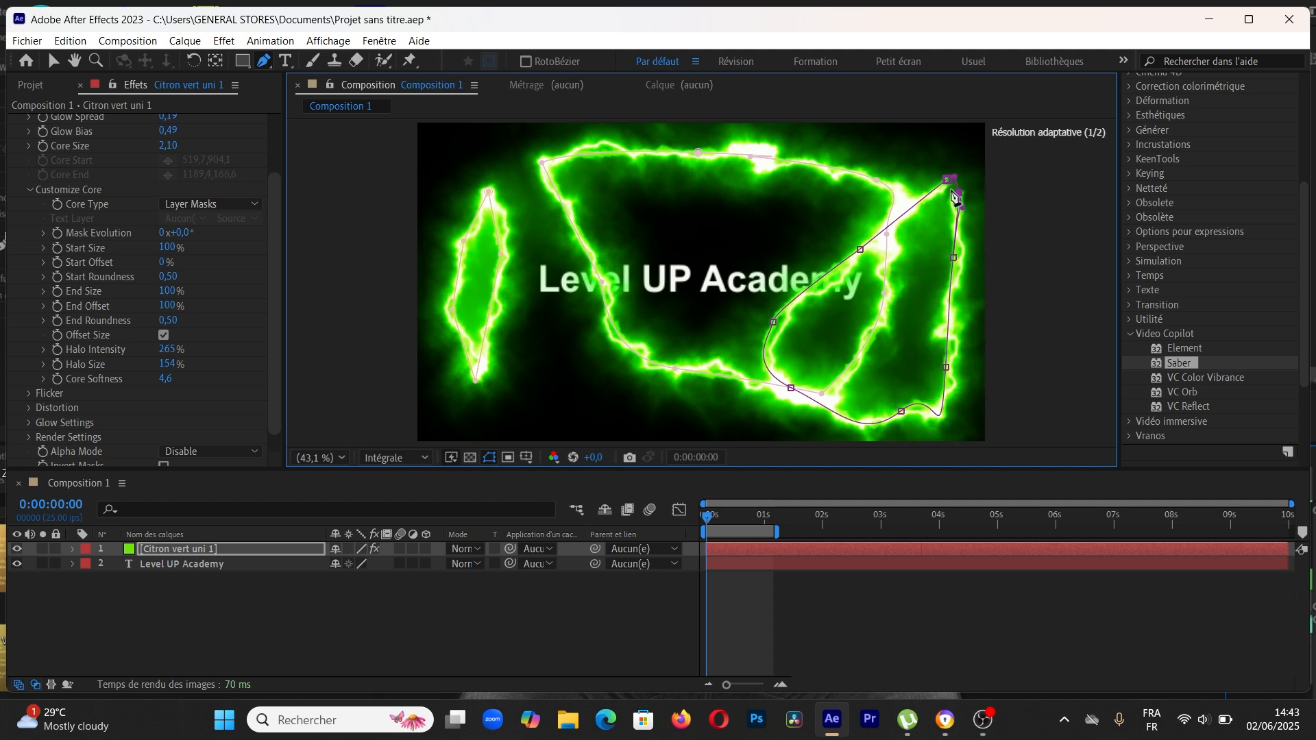
pyautogui.click(958, 192)
# Step: Delete all masks from the Citron vert uni 1 layer
pyautogui.click(73, 548)
pyautogui.click(129, 564)
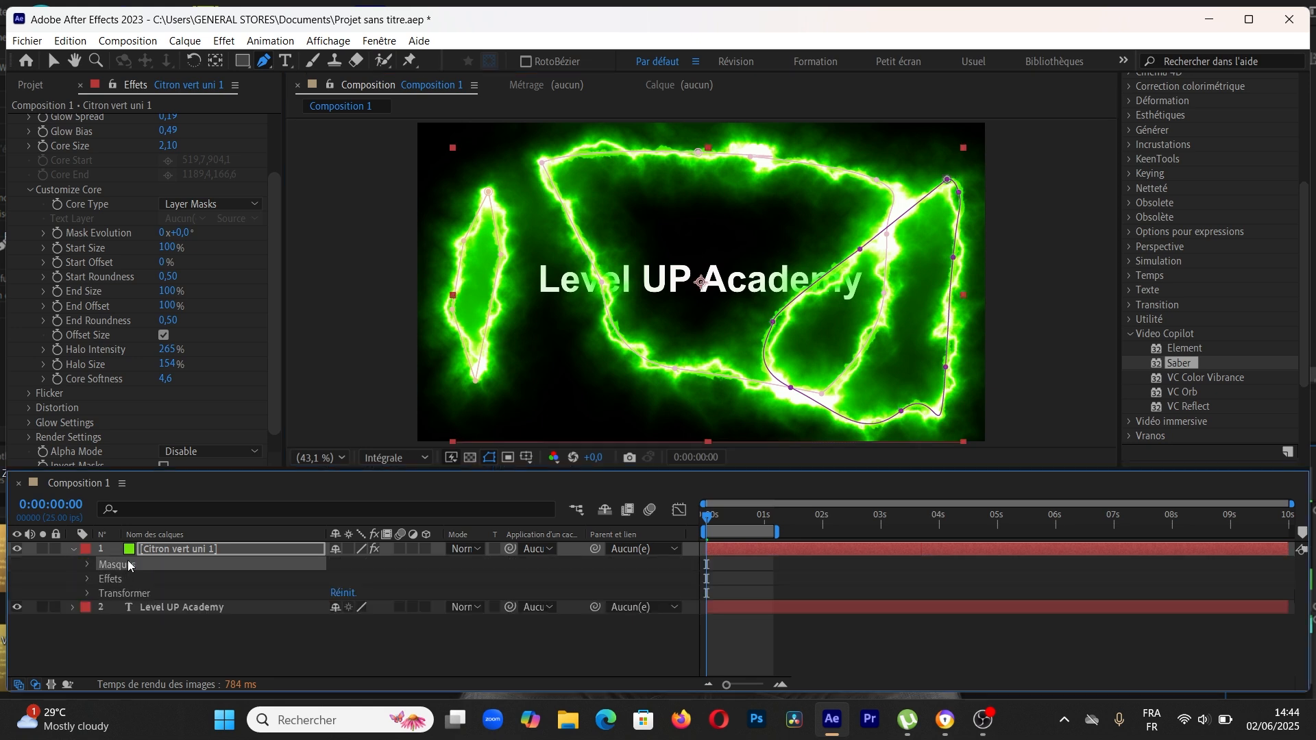
pyautogui.press('Delete')
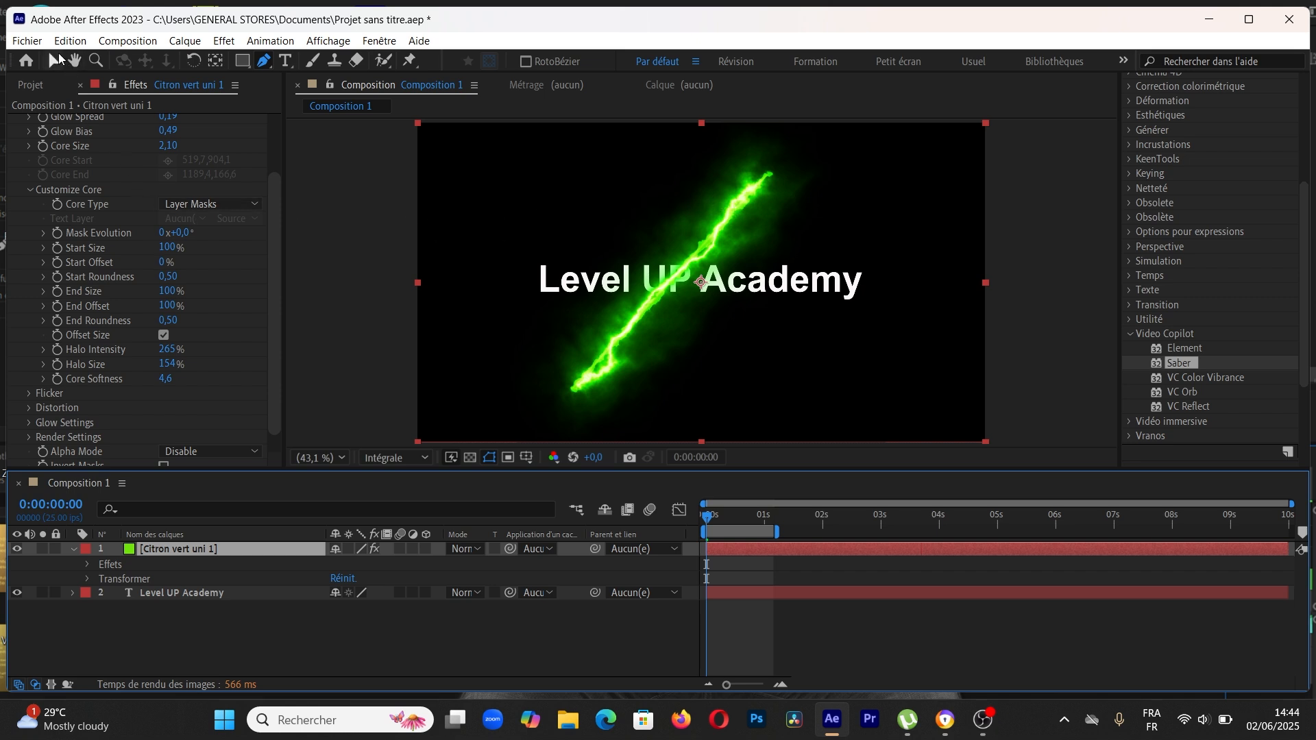
# Step: Nudge the saber layer slightly upward, and set Start Size to 75%, Start Roundness to 0.29 and End Size to 127%
pyautogui.press('v')
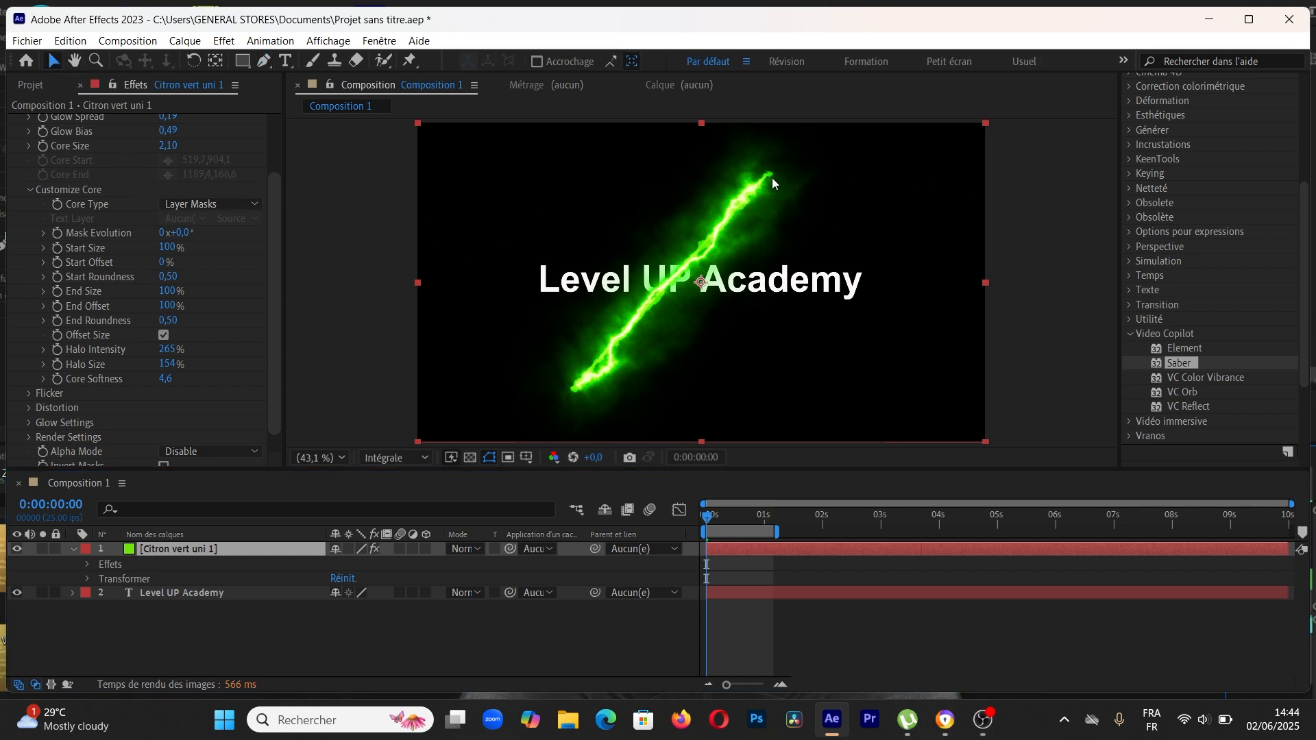
pyautogui.moveTo(757, 176); pyautogui.dragTo(755, 174)
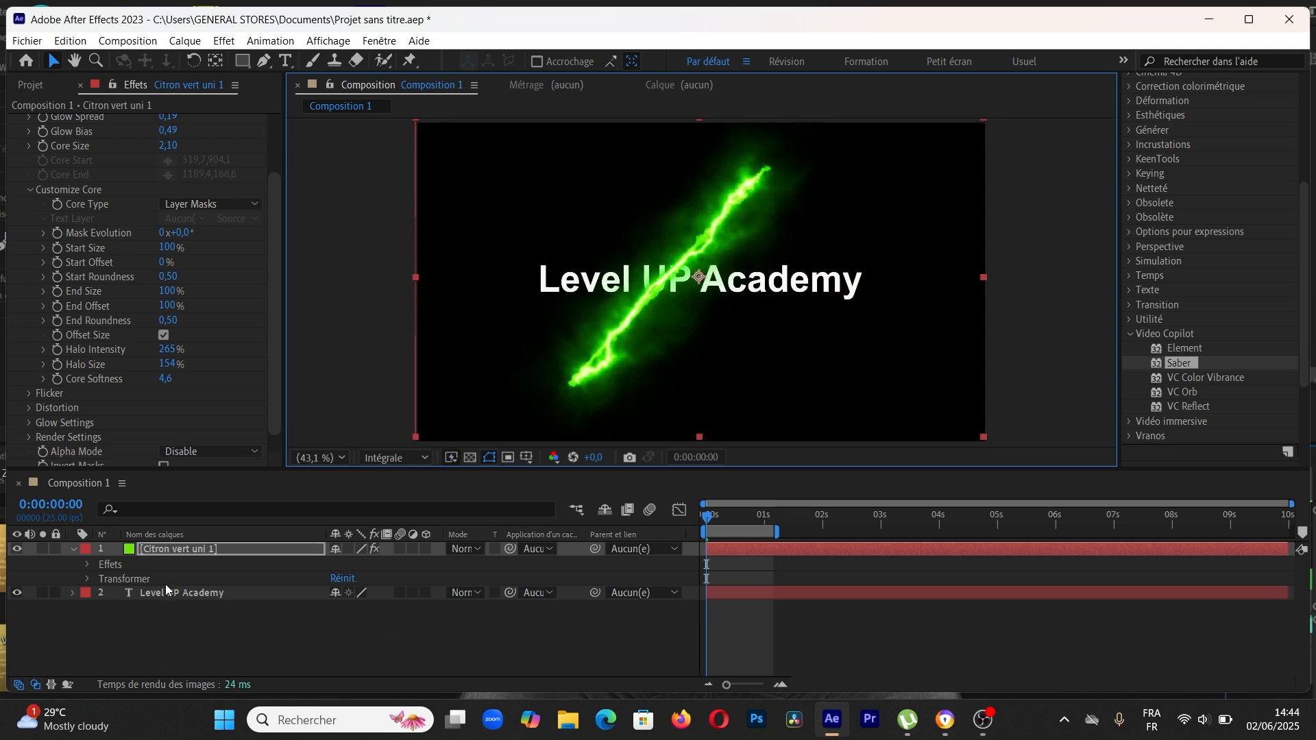
pyautogui.moveTo(166, 250)
pyautogui.mouseDown()
pyautogui.moveTo(37, 251)
pyautogui.moveTo(27, 267)
pyautogui.moveTo(263, 263)
pyautogui.moveTo(145, 264)
pyautogui.mouseUp()
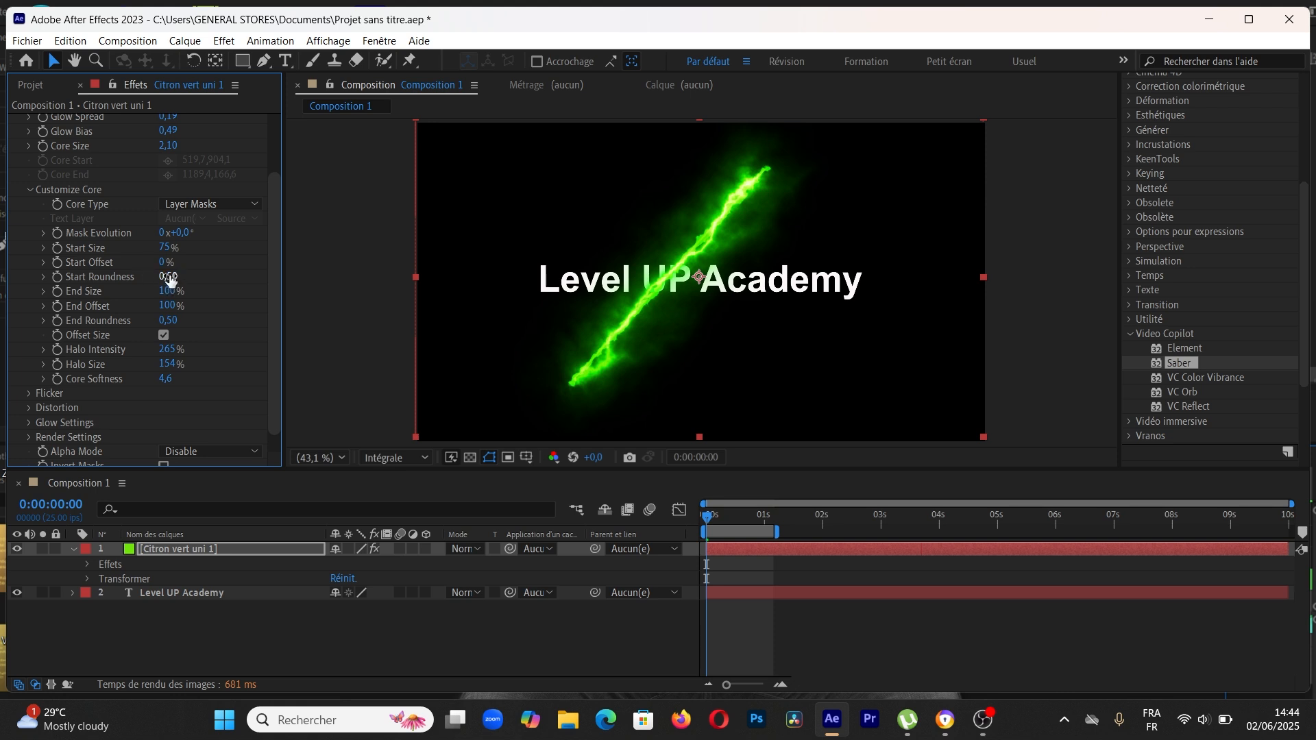
pyautogui.moveTo(171, 276); pyautogui.dragTo(249, 282)
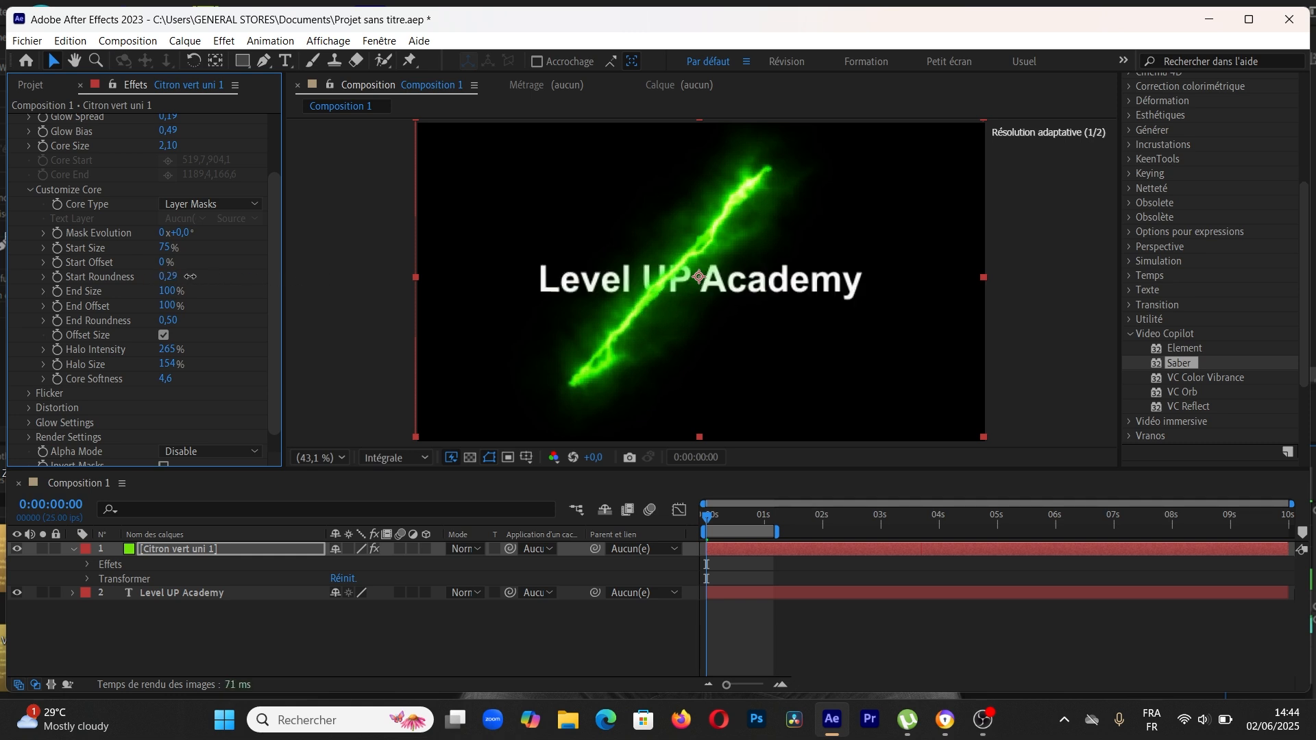
pyautogui.moveTo(177, 289)
pyautogui.mouseDown()
pyautogui.moveTo(214, 288)
pyautogui.moveTo(156, 289)
pyautogui.moveTo(209, 288)
pyautogui.moveTo(170, 299)
pyautogui.moveTo(213, 305)
pyautogui.moveTo(180, 306)
pyautogui.moveTo(370, 292)
pyautogui.moveTo(197, 314)
pyautogui.moveTo(315, 311)
pyautogui.moveTo(169, 320)
pyautogui.moveTo(247, 316)
pyautogui.mouseUp()
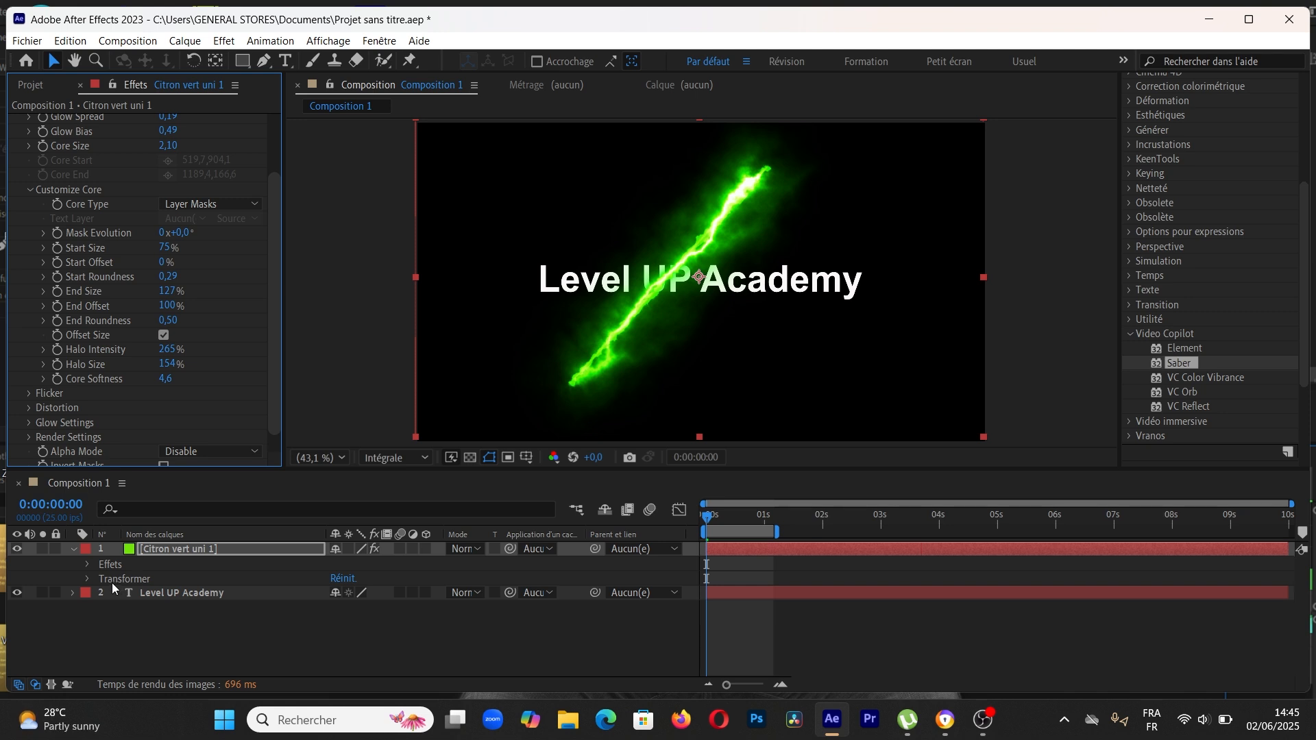
# Step: Set the Citron vert uni 1 layer's Saber Core Type to Text Layer, using 2. Level UP Academy as the text layer
pyautogui.click(74, 549)
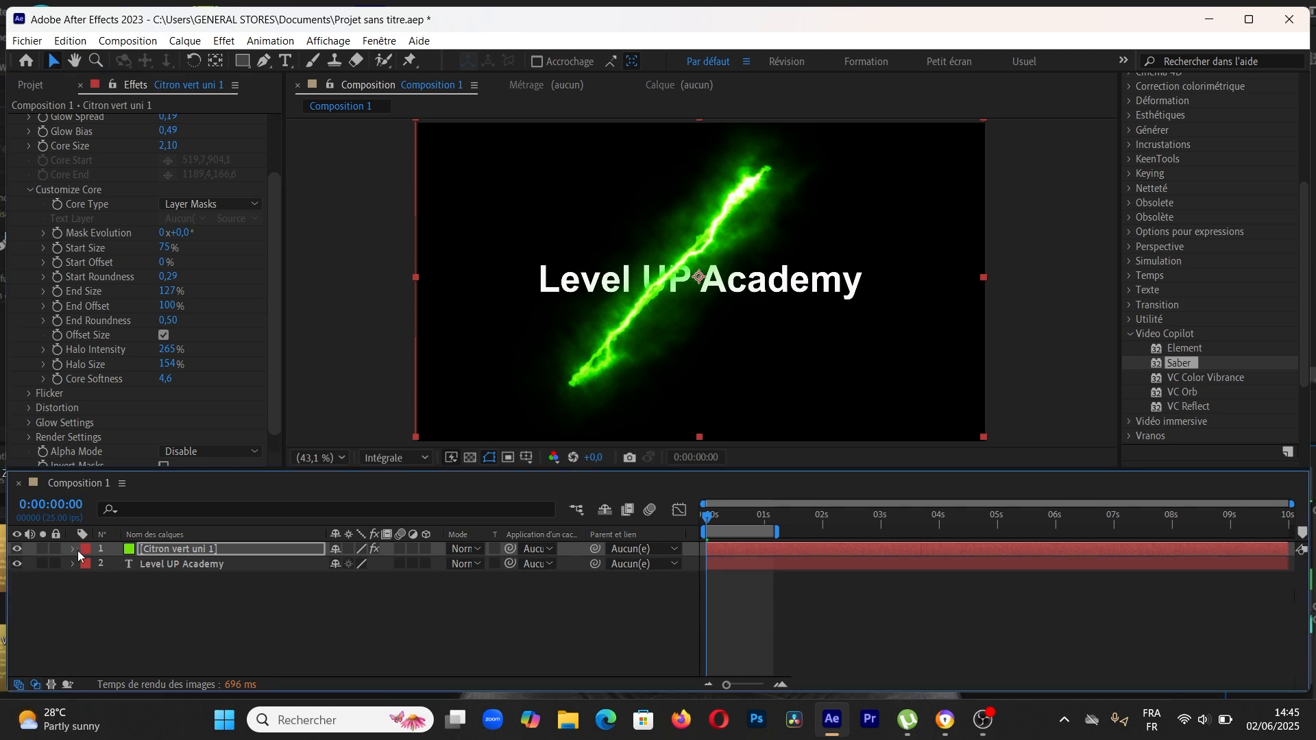
pyautogui.click(172, 549)
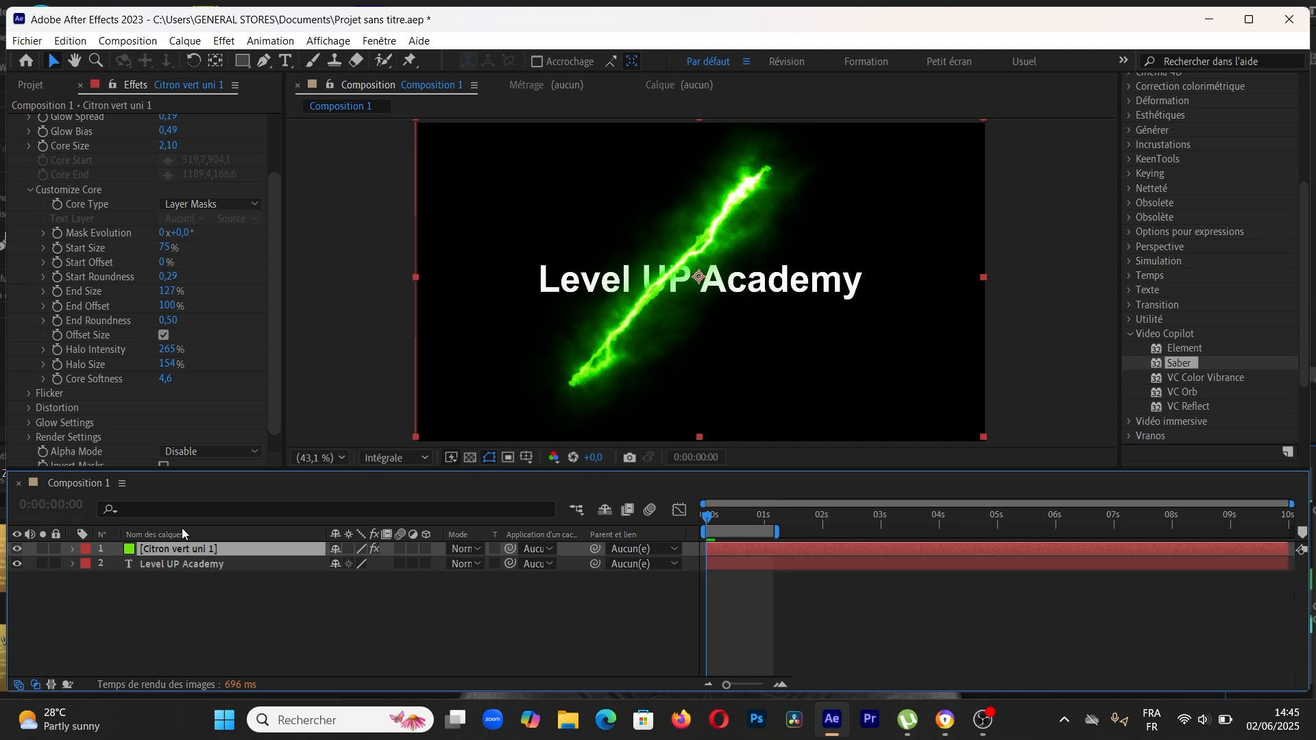
pyautogui.click(245, 203)
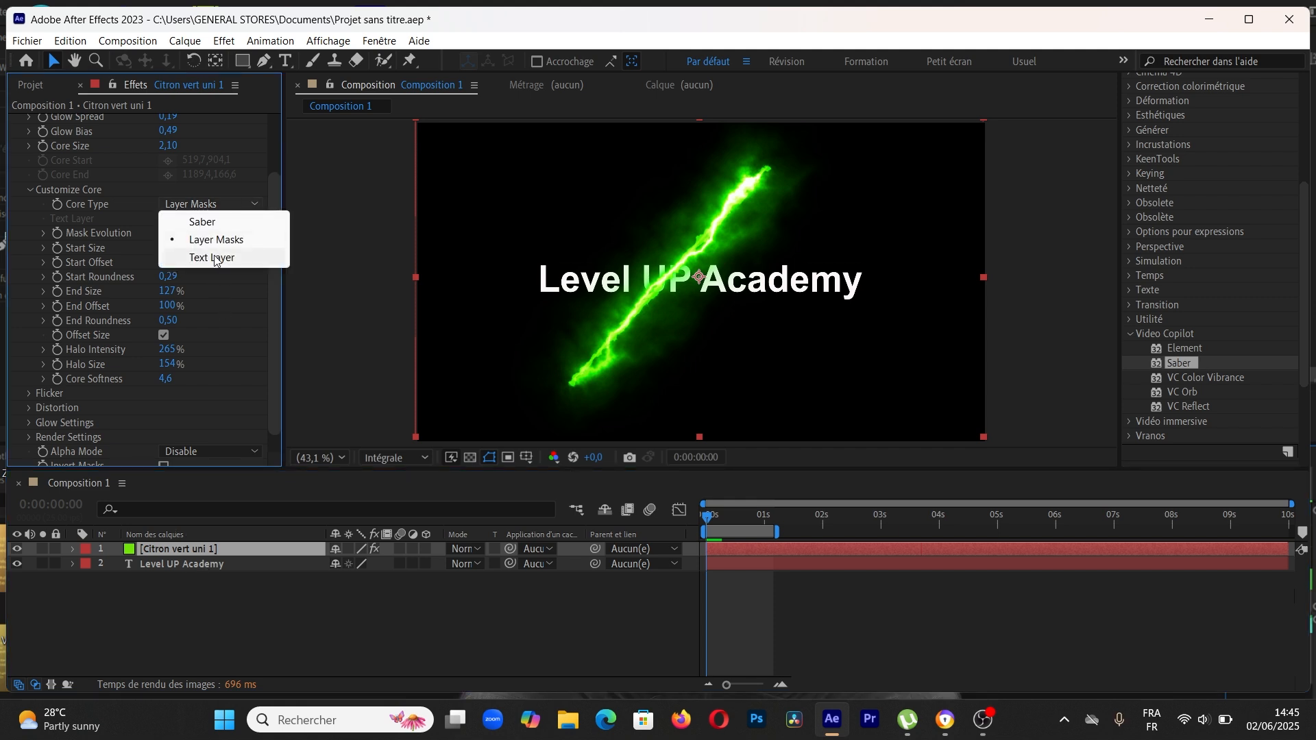
pyautogui.click(226, 258)
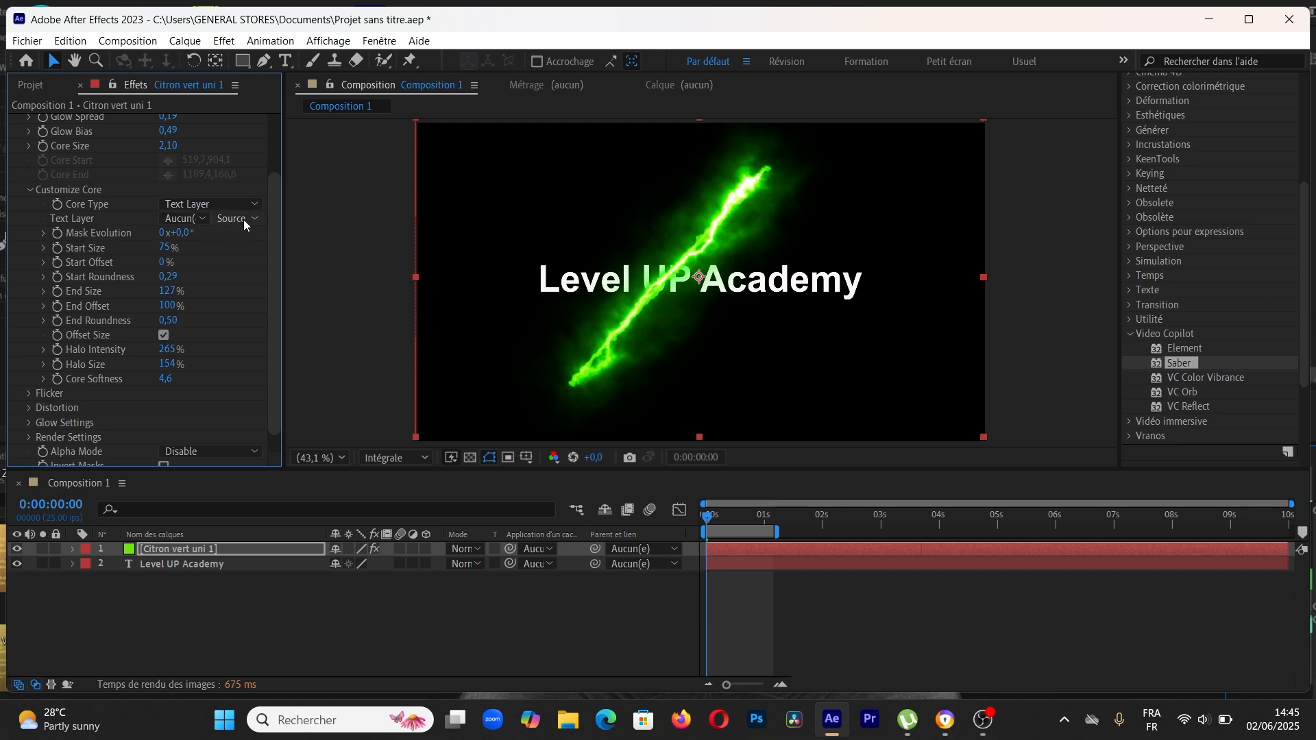
pyautogui.click(198, 219)
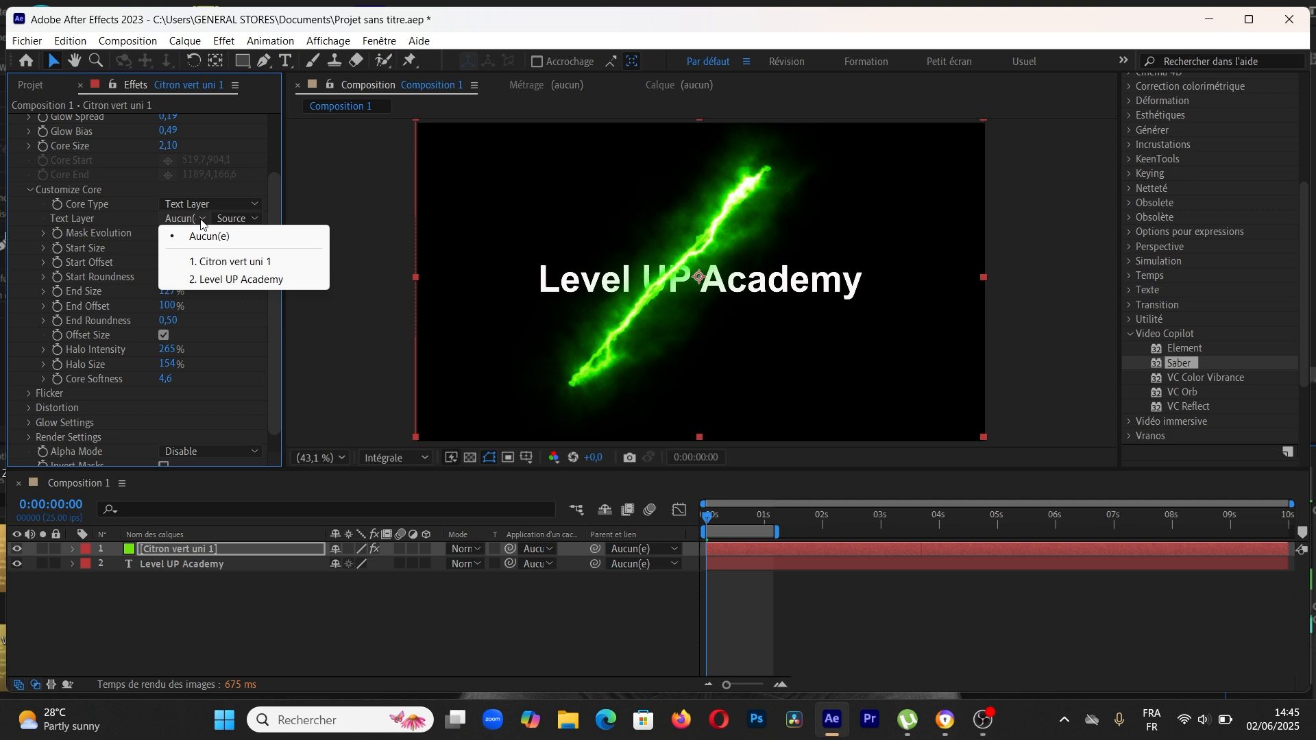
pyautogui.click(220, 279)
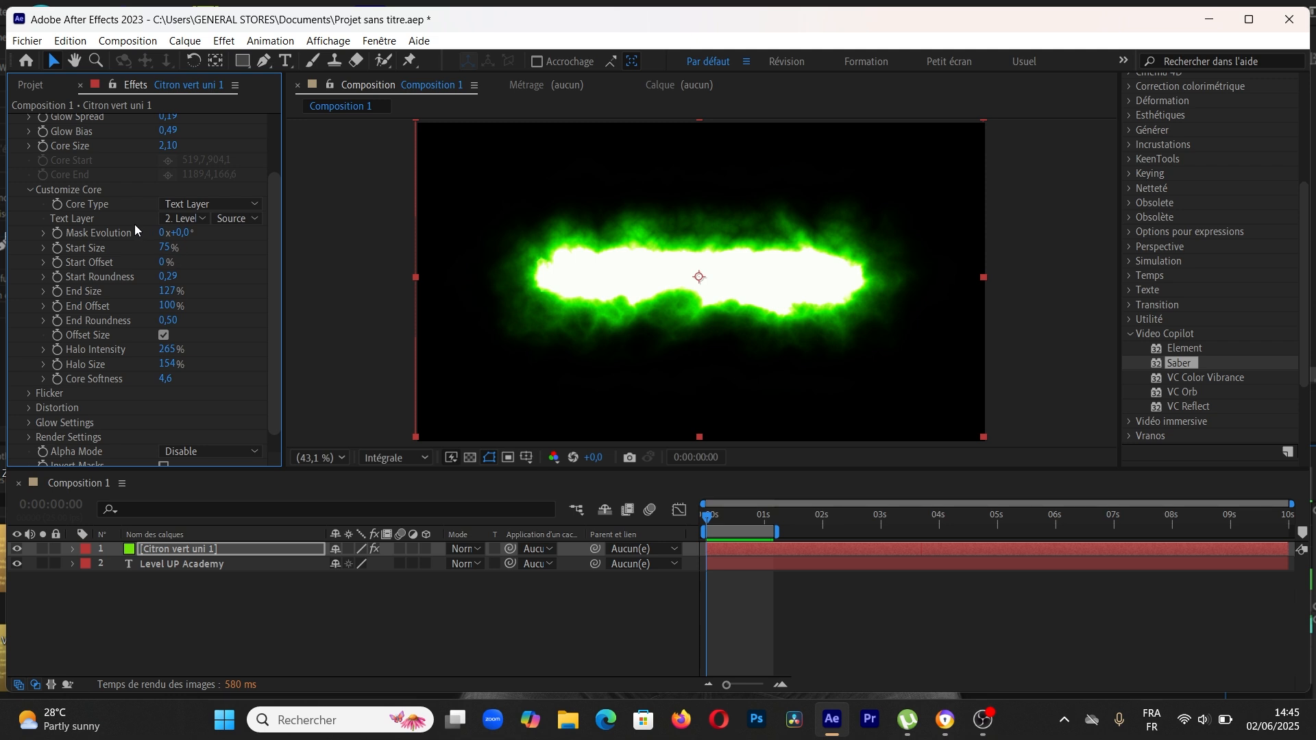
# Step: Set Saber's Glow Intensity to 33%, Glow Spread to 0.70, Mask Evolution to 27° and Start Size to 89%
pyautogui.scroll(3, 134, 224)
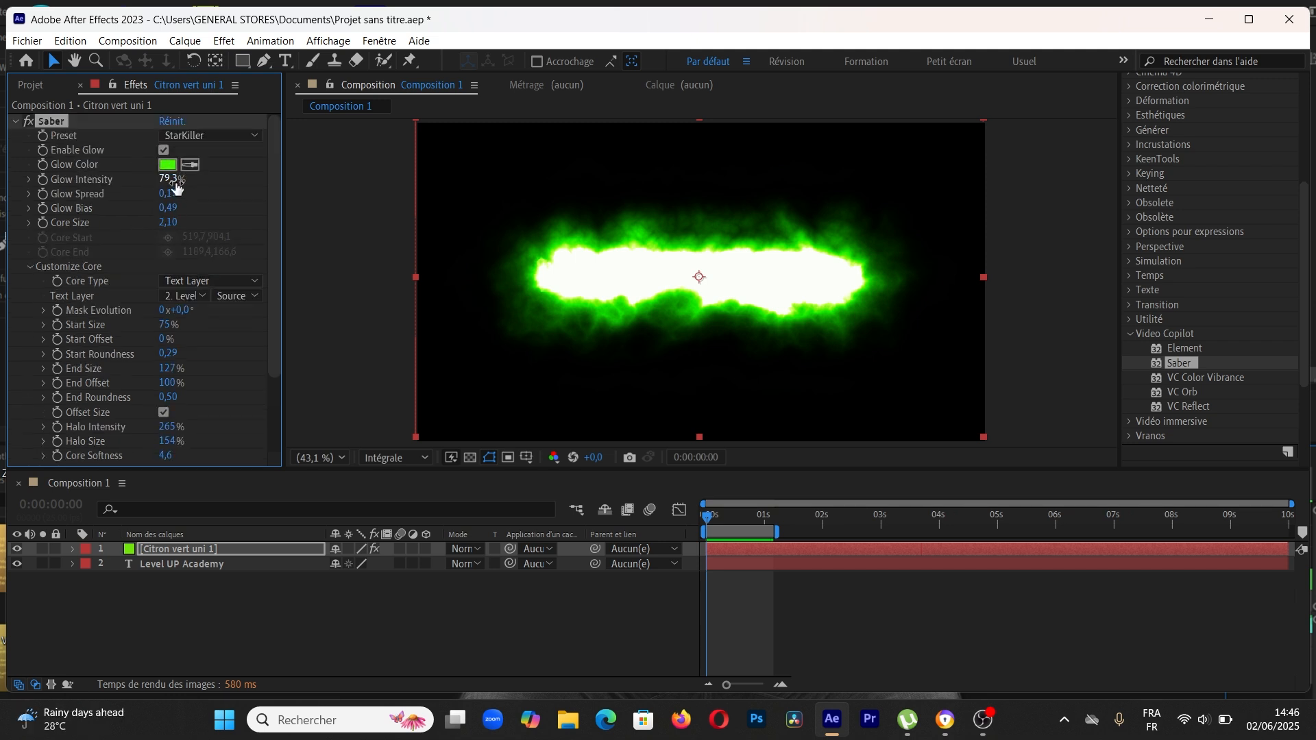
pyautogui.moveTo(176, 187); pyautogui.dragTo(159, 227)
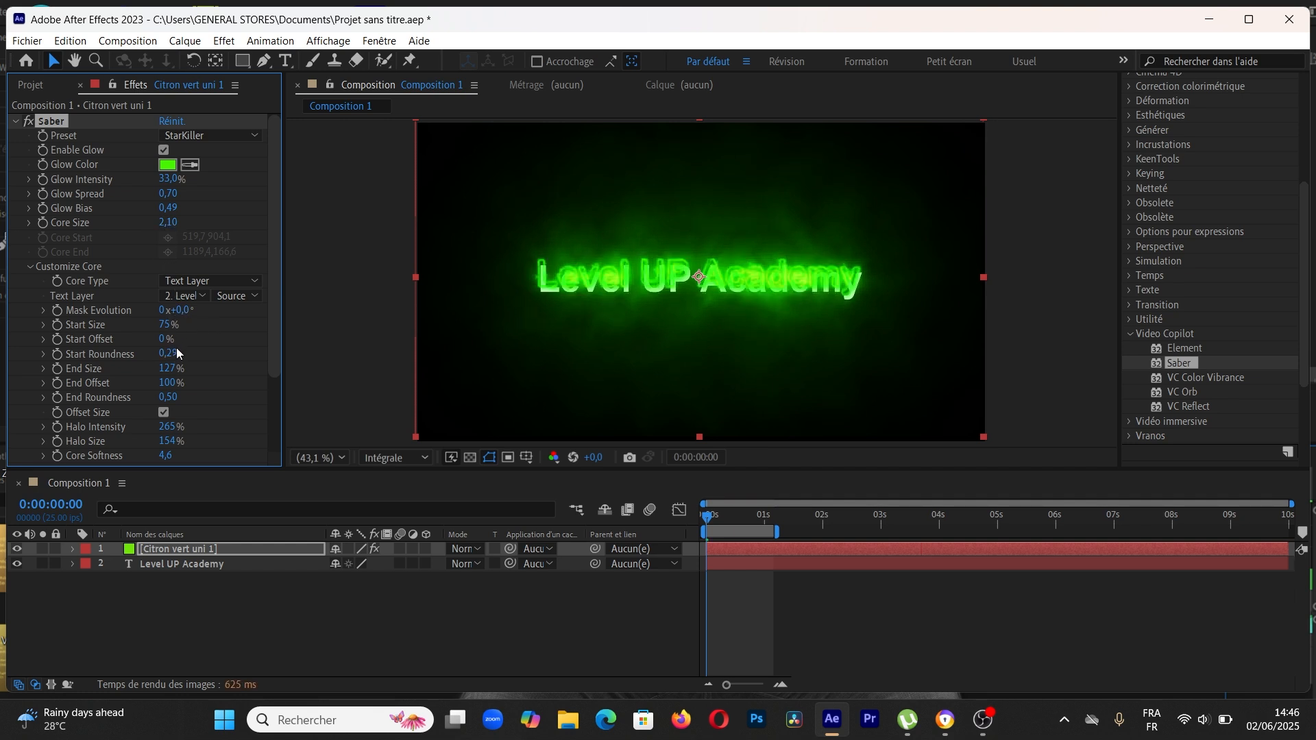
pyautogui.moveTo(184, 311); pyautogui.dragTo(204, 309)
pyautogui.moveTo(168, 329)
pyautogui.mouseDown()
pyautogui.moveTo(62, 317)
pyautogui.moveTo(233, 335)
pyautogui.moveTo(151, 334)
pyautogui.mouseUp()
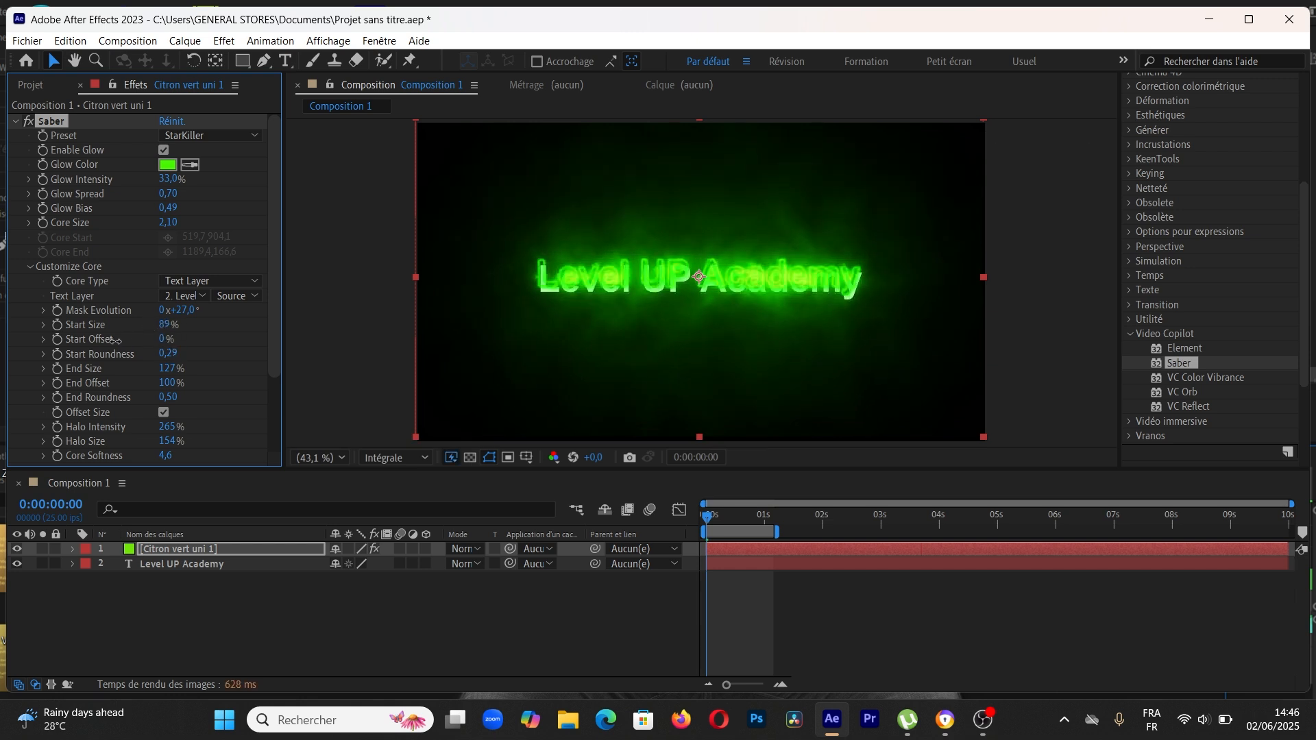
# Step: Keyframe Saber's Start Offset from 100% at 0 seconds to 0% at 1 second
pyautogui.moveTo(165, 338); pyautogui.dragTo(196, 347)
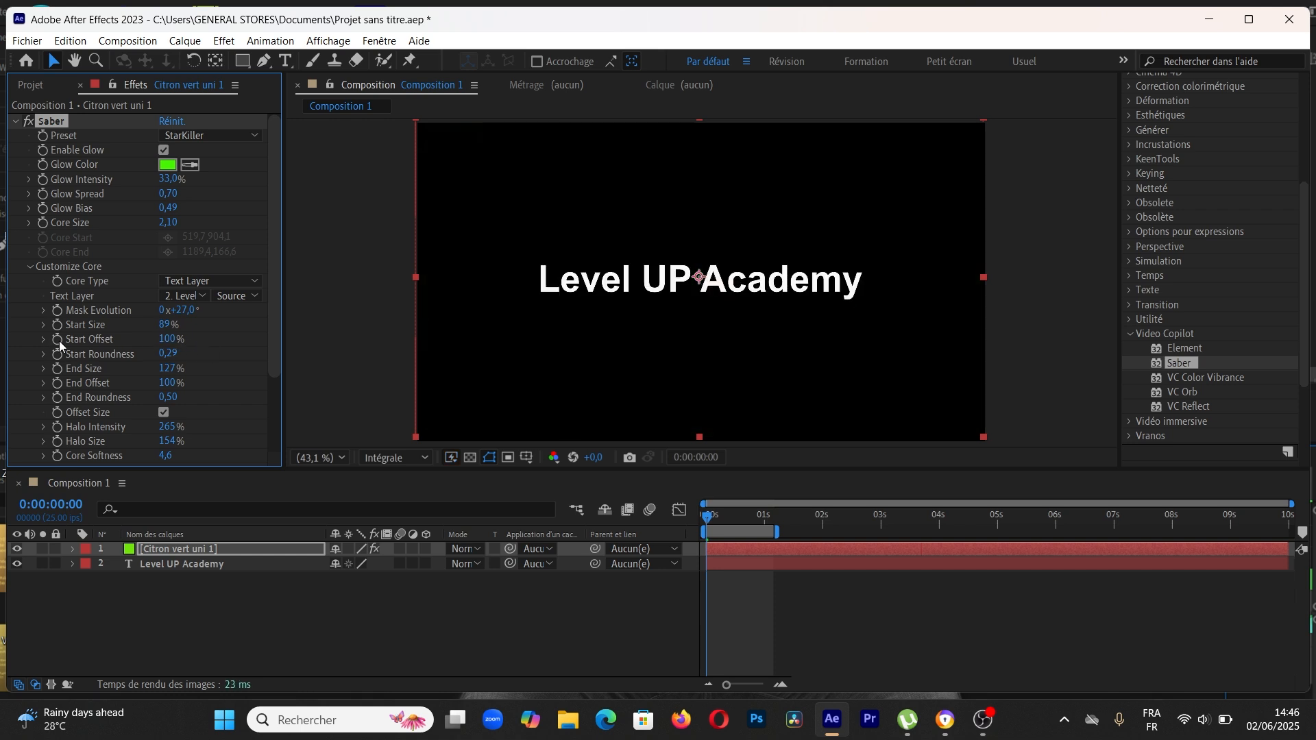
pyautogui.click(765, 514)
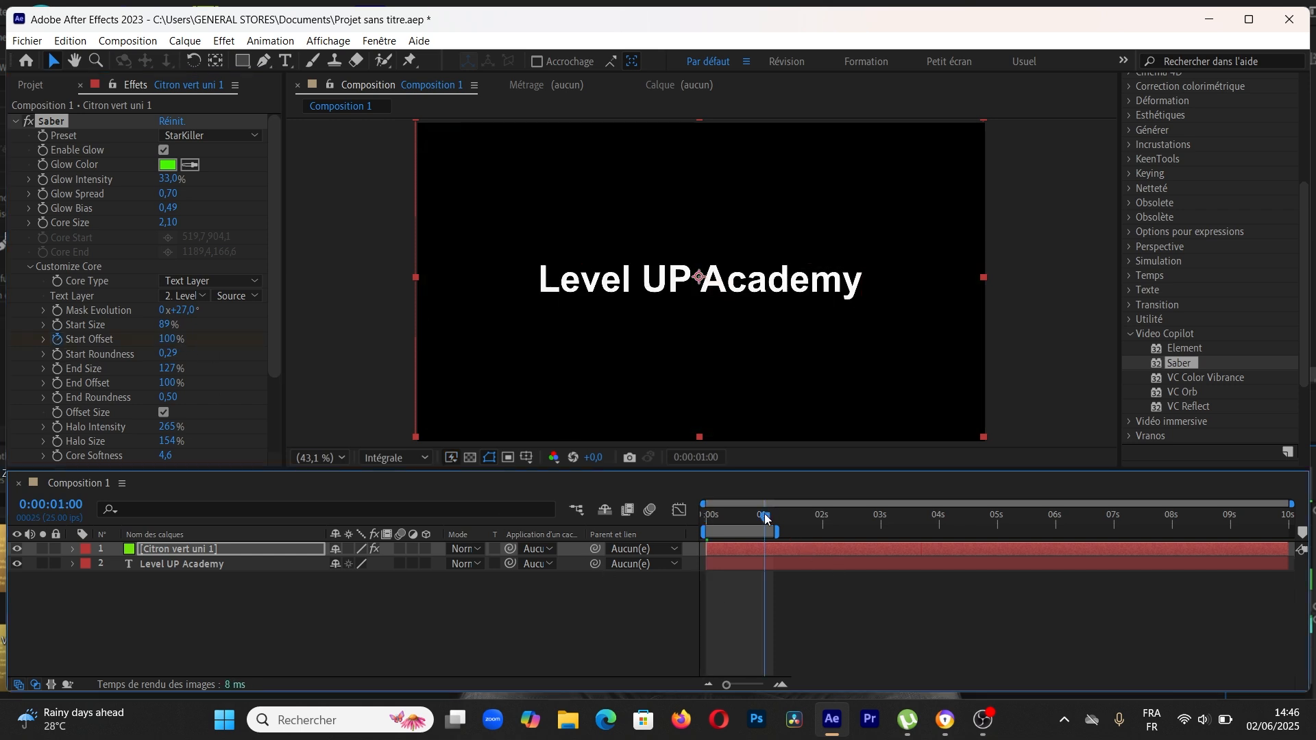
pyautogui.moveTo(157, 340); pyautogui.dragTo(48, 351)
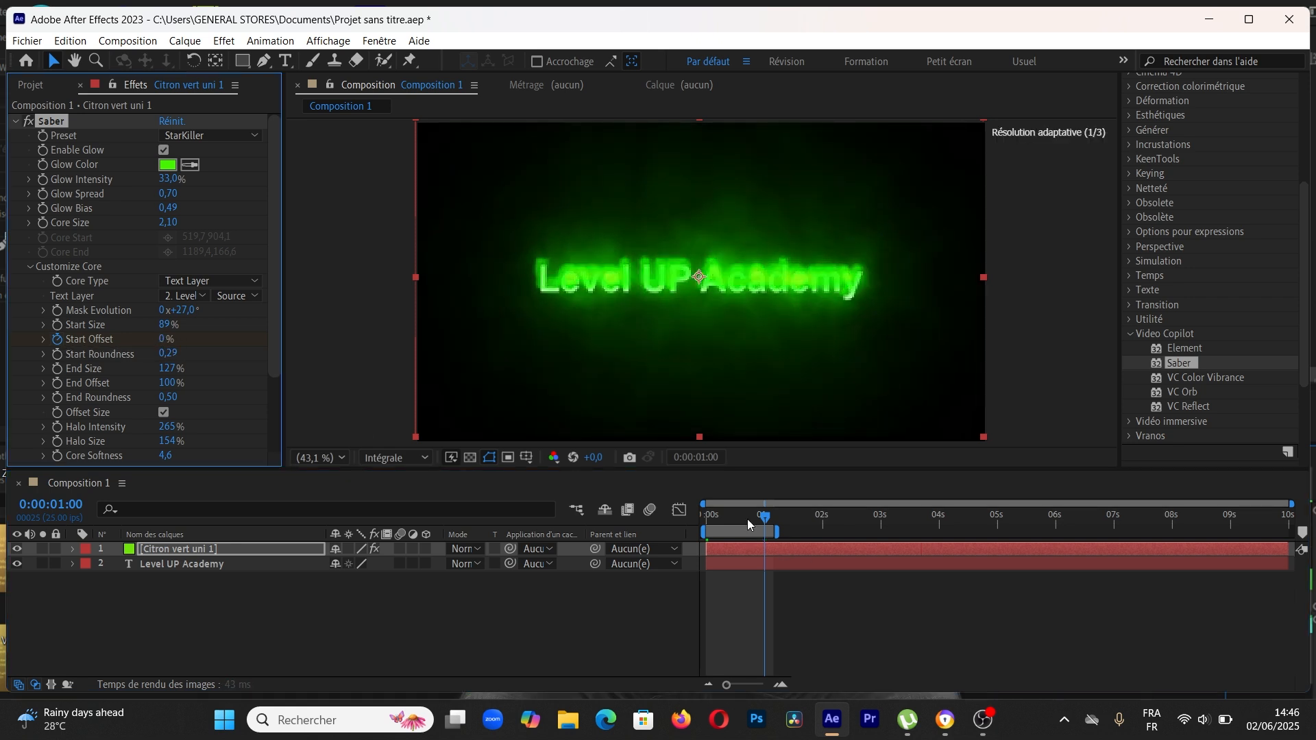
# Step: Preview the text saber animation from the start with layer controls hidden, and inspect the effect at frame 6
pyautogui.moveTo(761, 515); pyautogui.dragTo(636, 513)
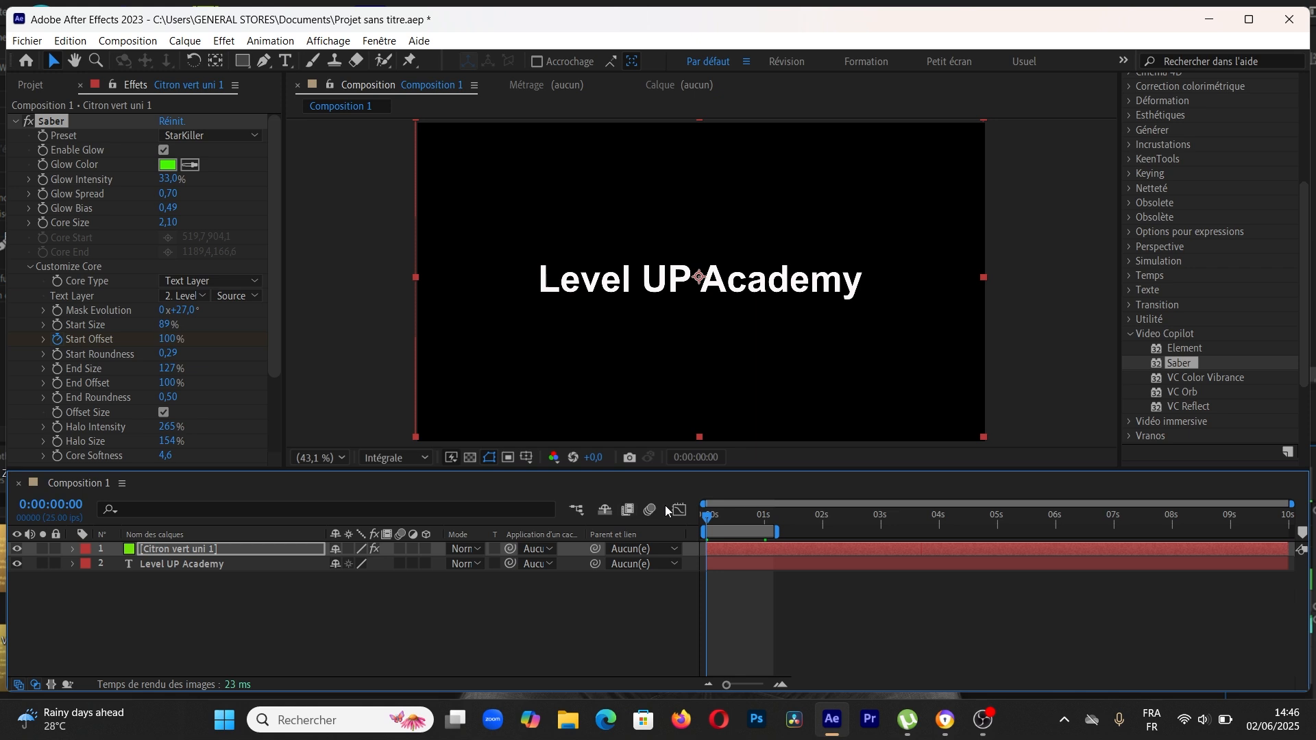
pyautogui.hotkey('ctrl', 'shift', 'h')
pyautogui.press('space')
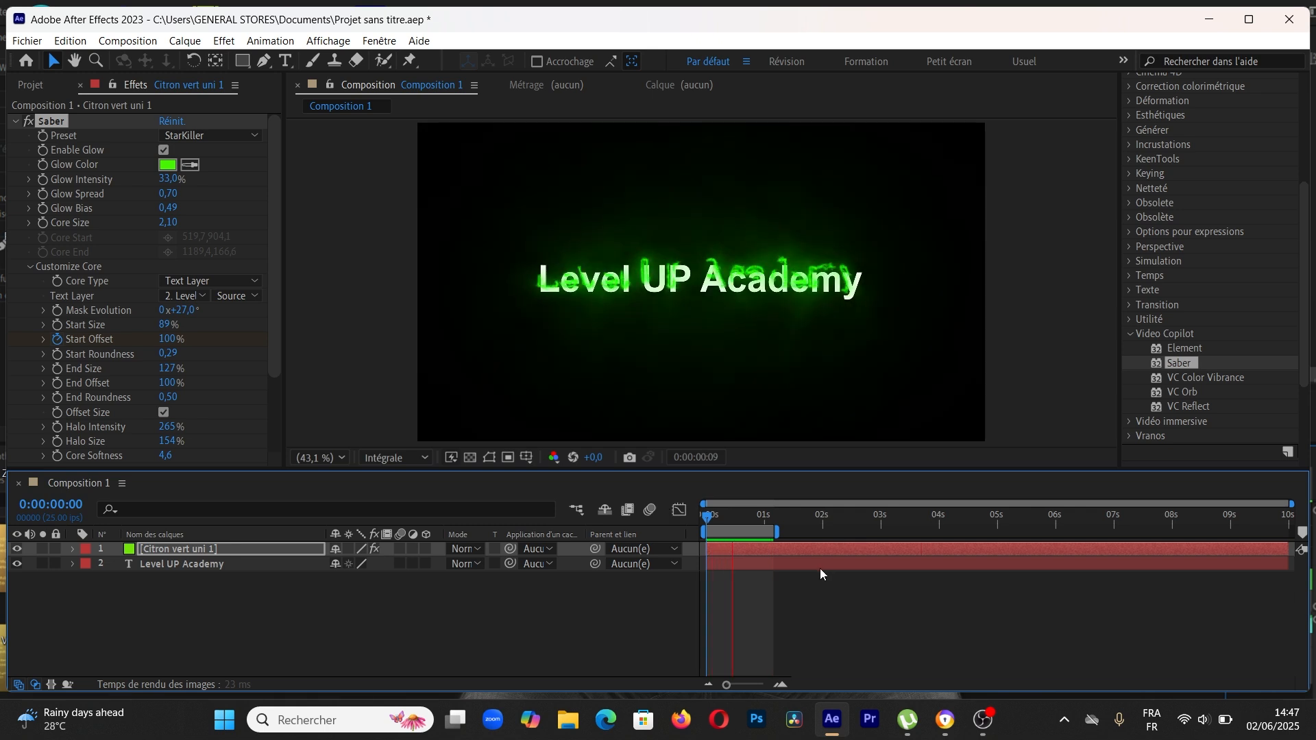
pyautogui.moveTo(749, 516); pyautogui.dragTo(719, 527)
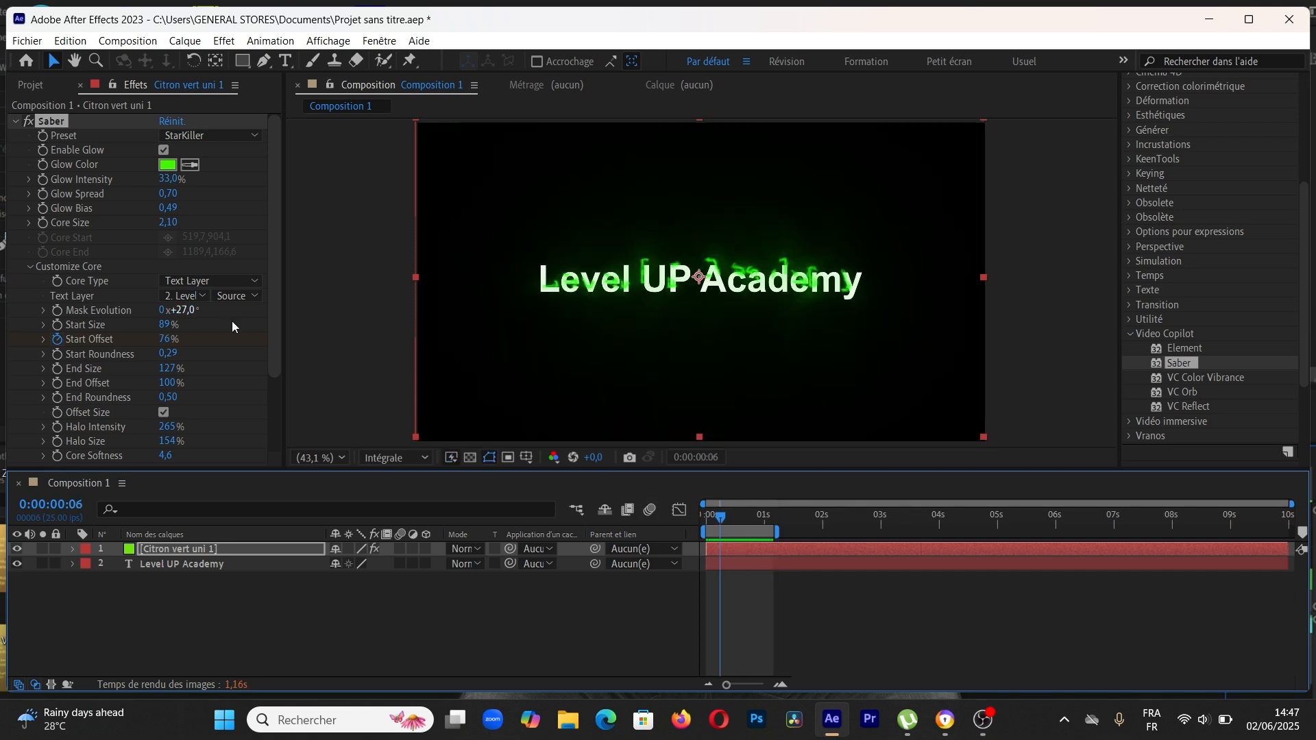
pyautogui.scroll(-3, 274, 361)
pyautogui.scroll(3, 275, 360)
pyautogui.scroll(-3, 279, 213)
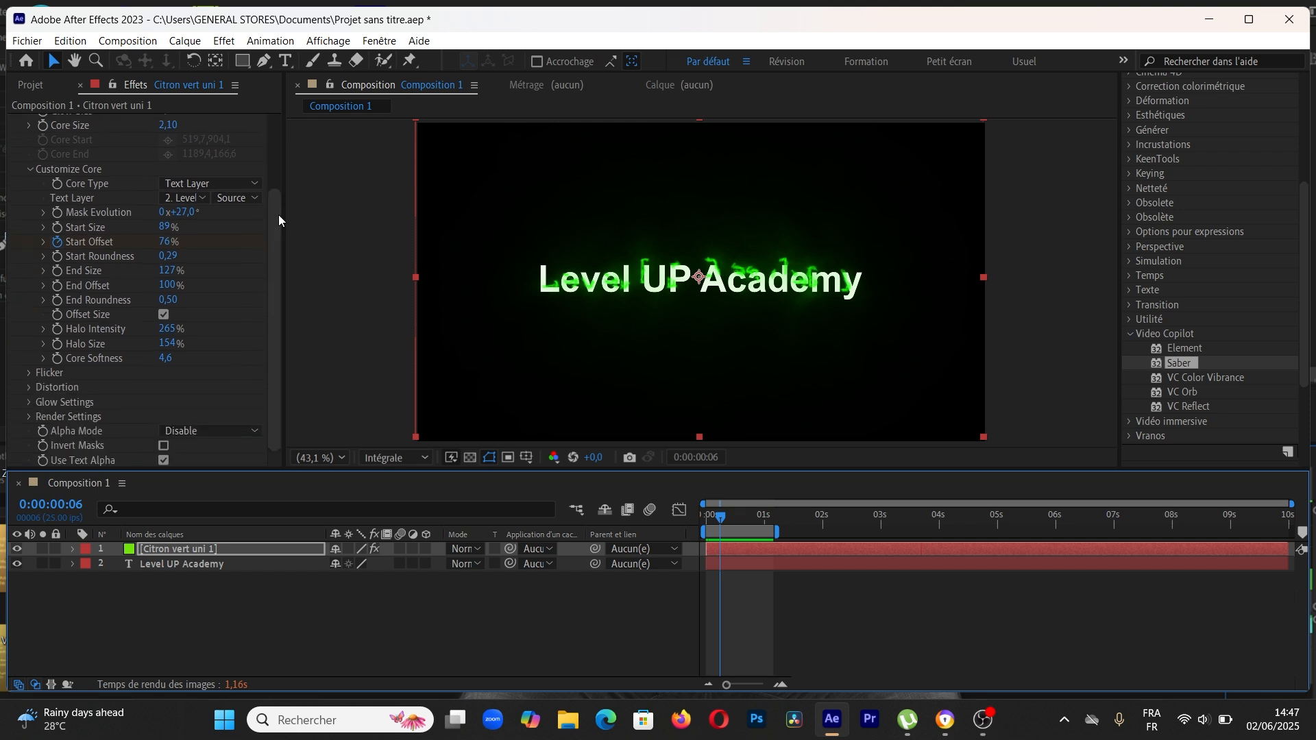
pyautogui.scroll(3, 278, 220)
pyautogui.scroll(-3, 279, 233)
pyautogui.scroll(3, 278, 232)
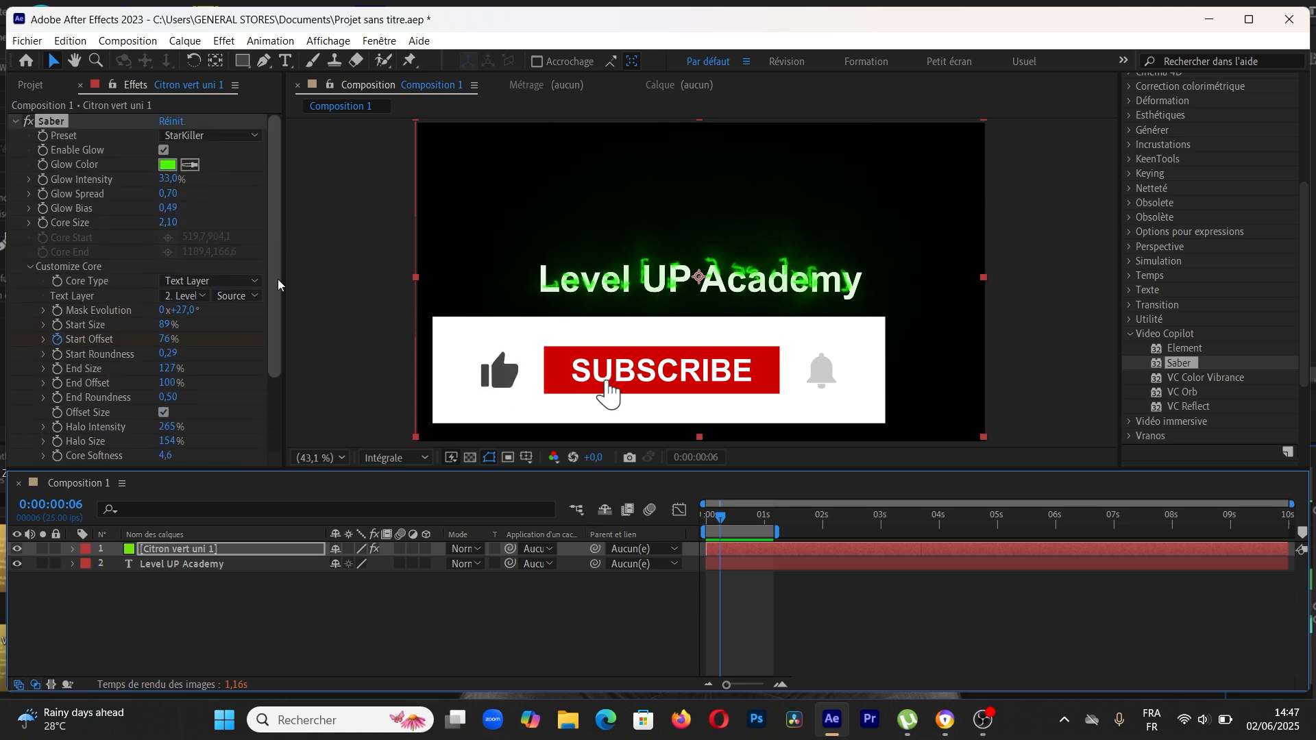